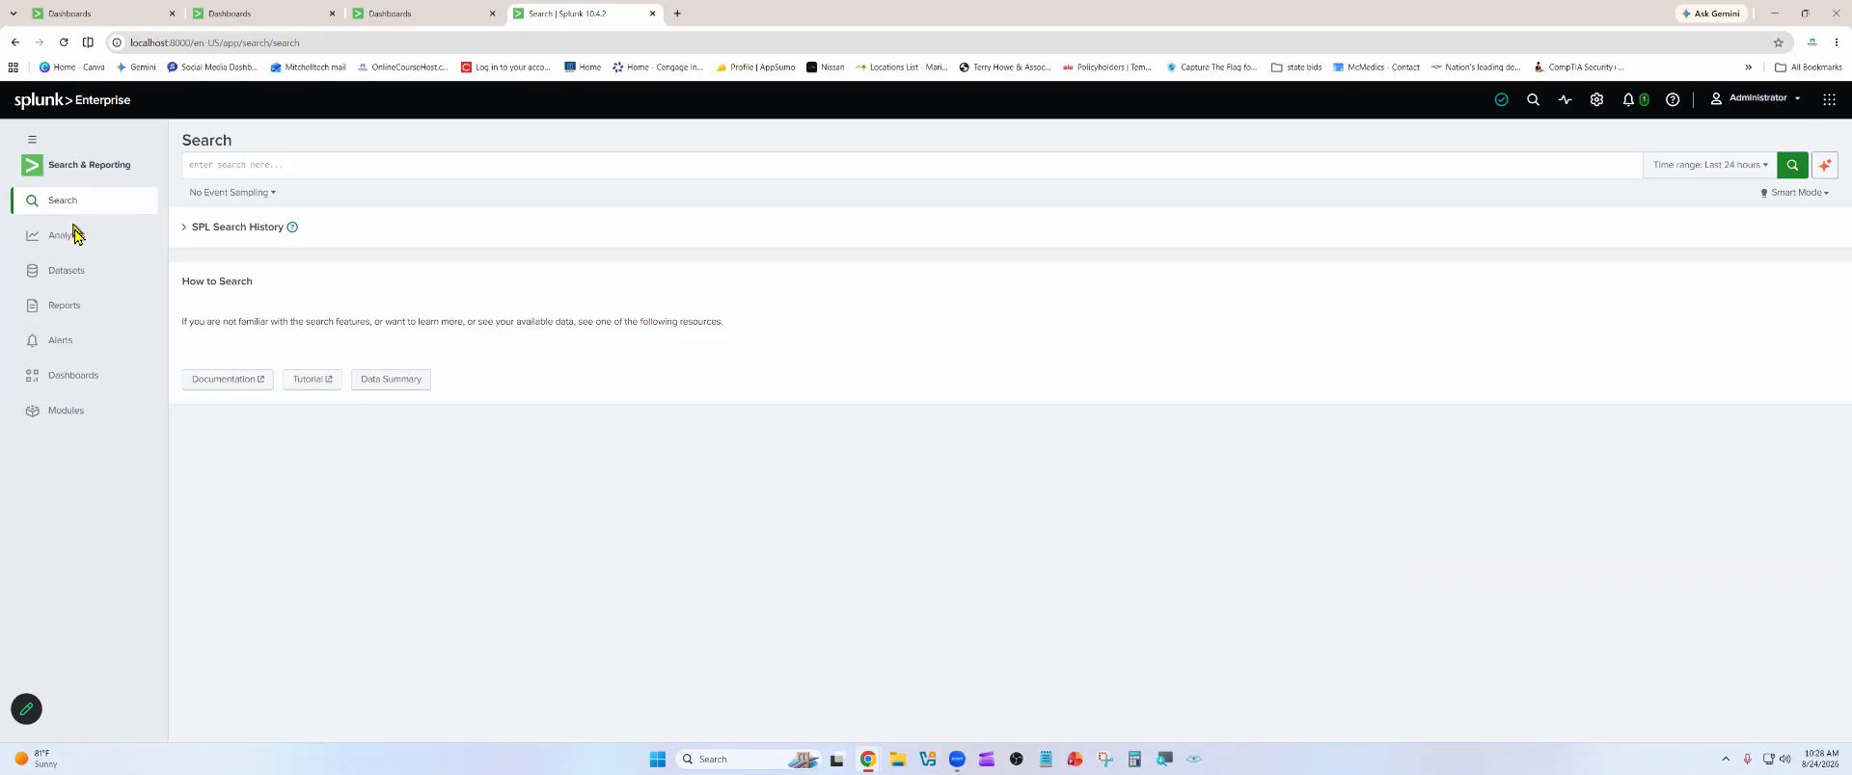
Search all indexes with index=* and set the time range to All time
{"action": "left_click", "coordinate": [240, 166]}
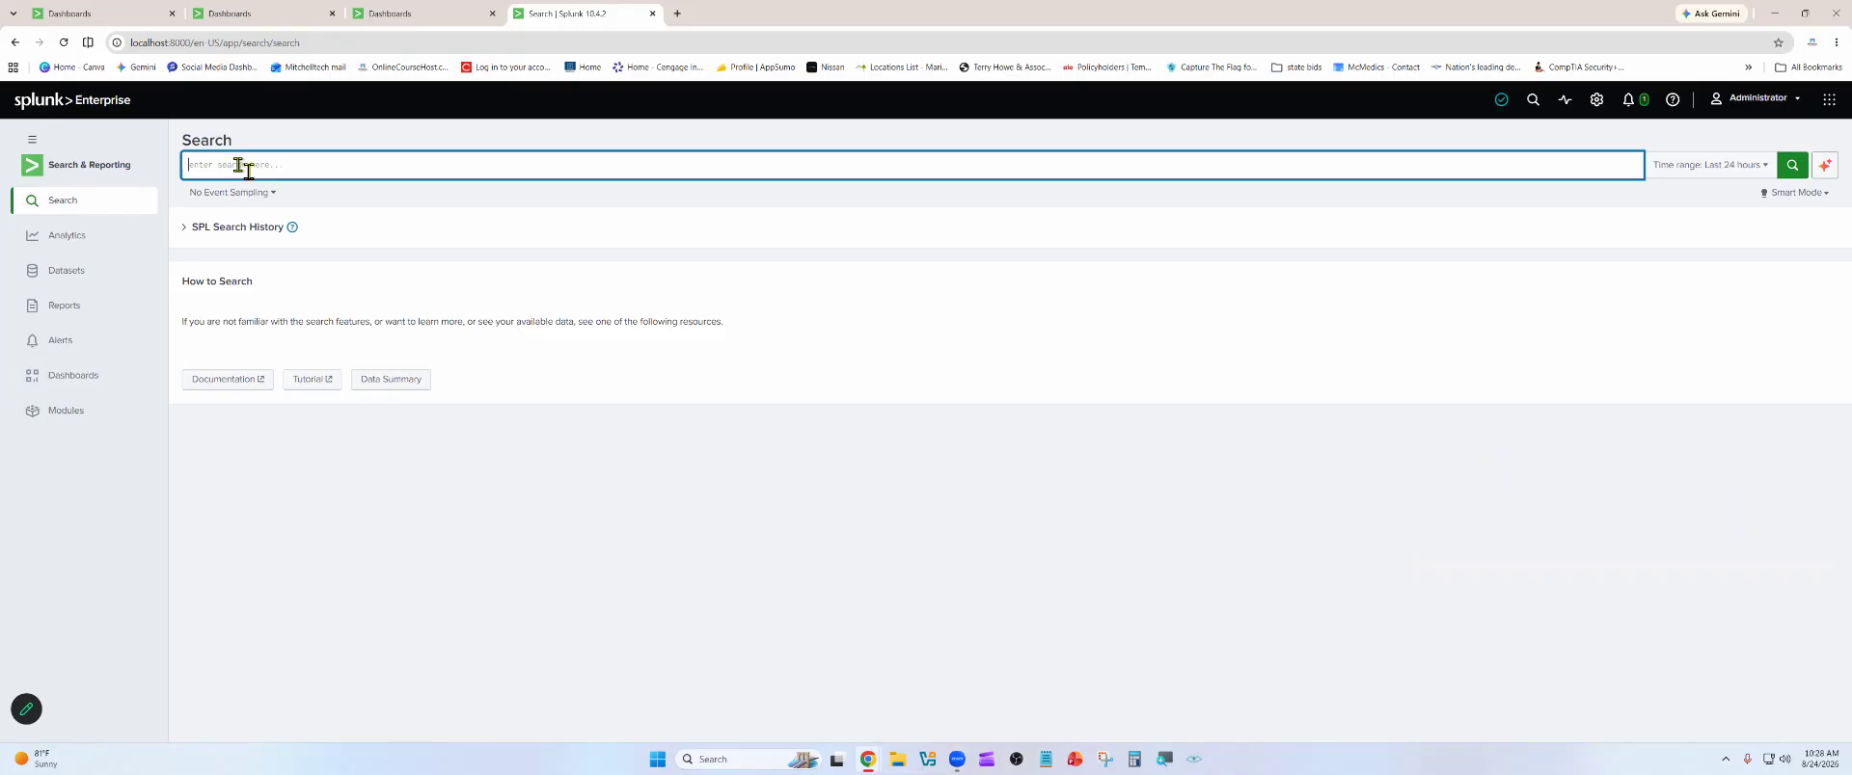
{"action": "type", "text": "index"}
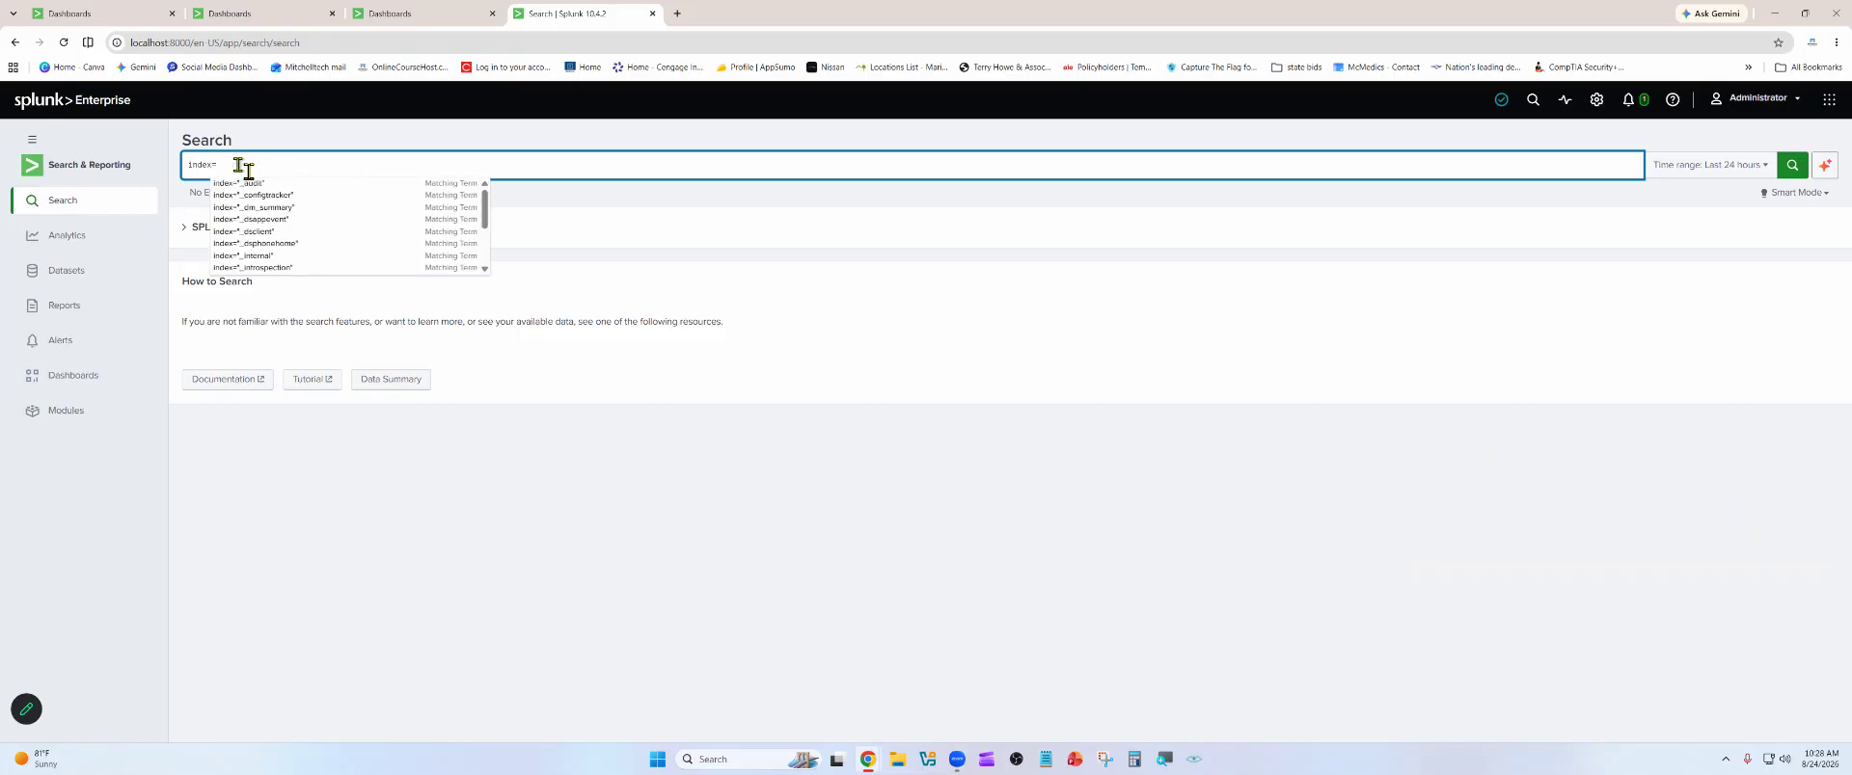
{"action": "type", "text": "=*"}
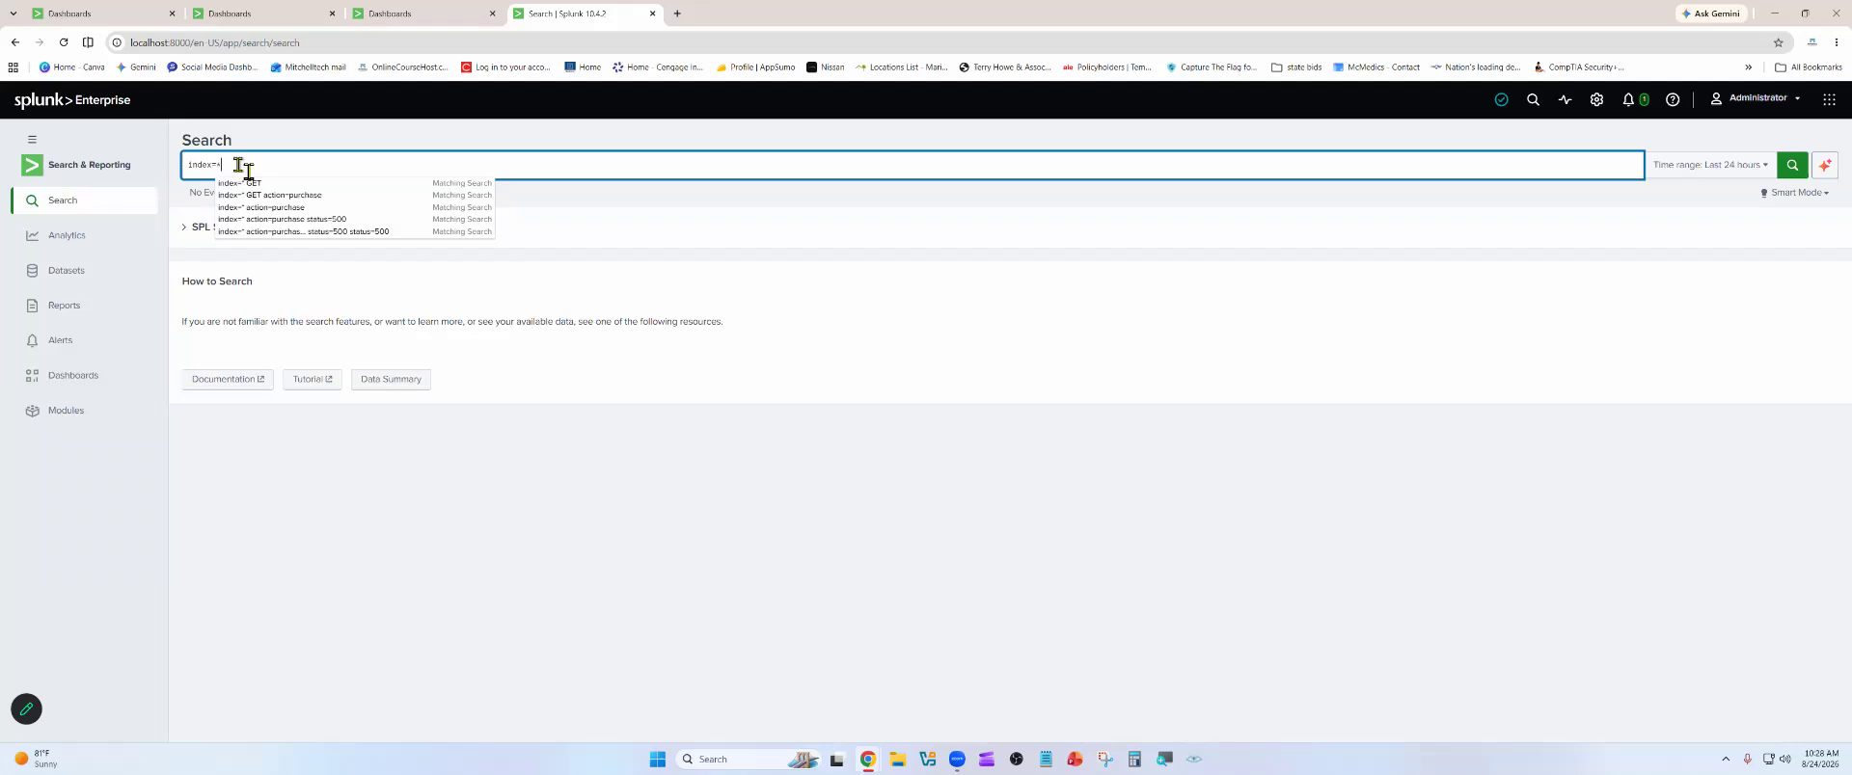
{"action": "key", "text": "Return"}
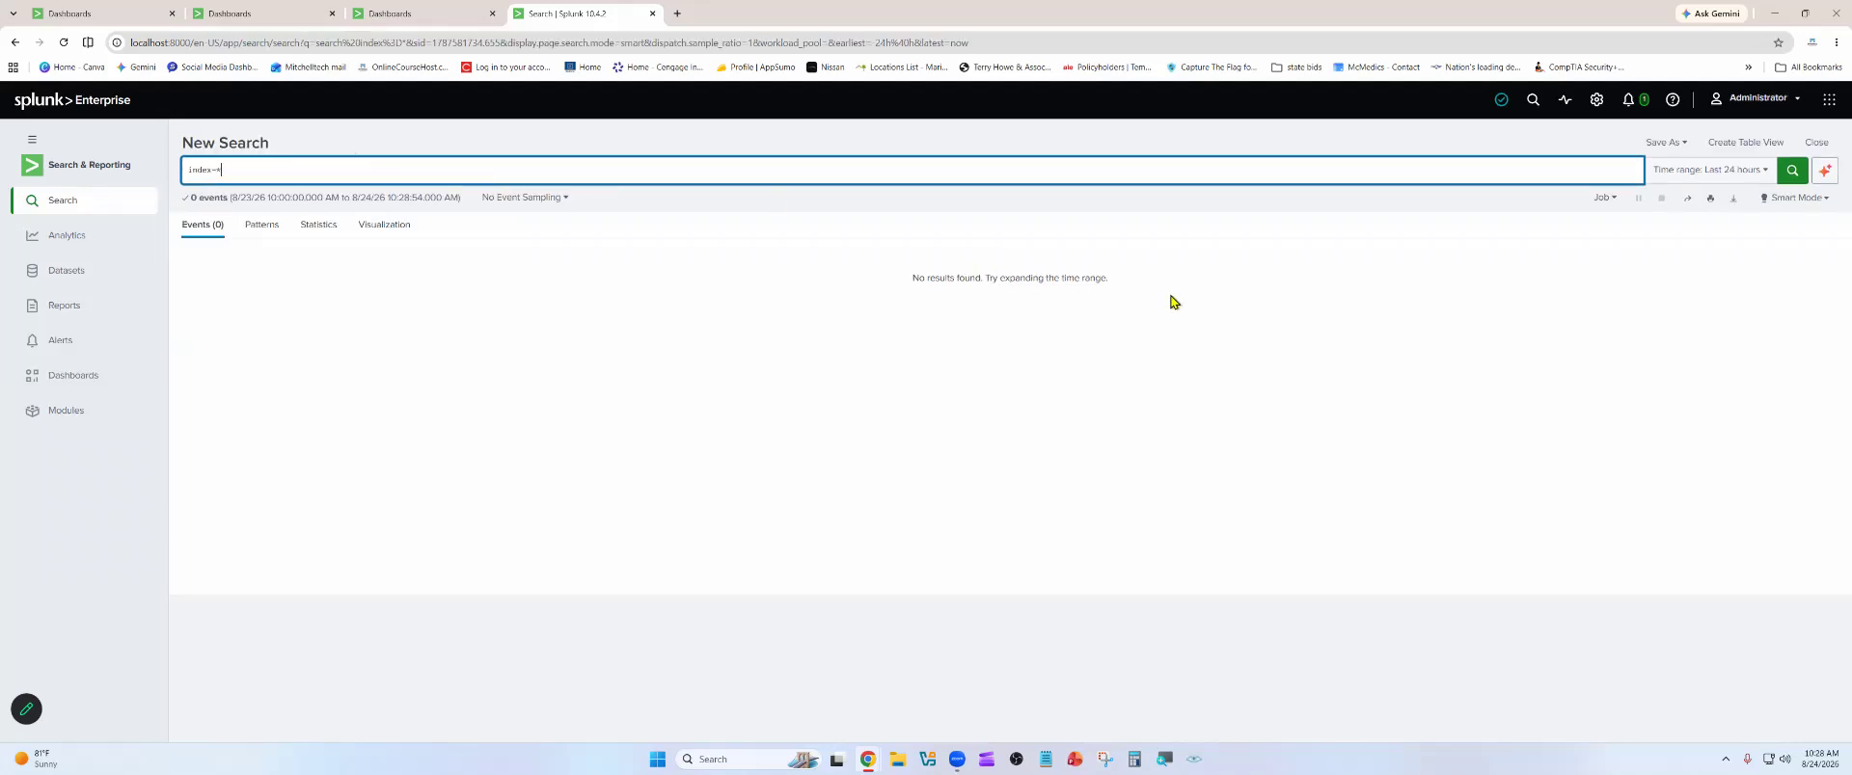
{"action": "left_click", "coordinate": [1703, 171]}
{"action": "left_click", "coordinate": [1732, 241]}
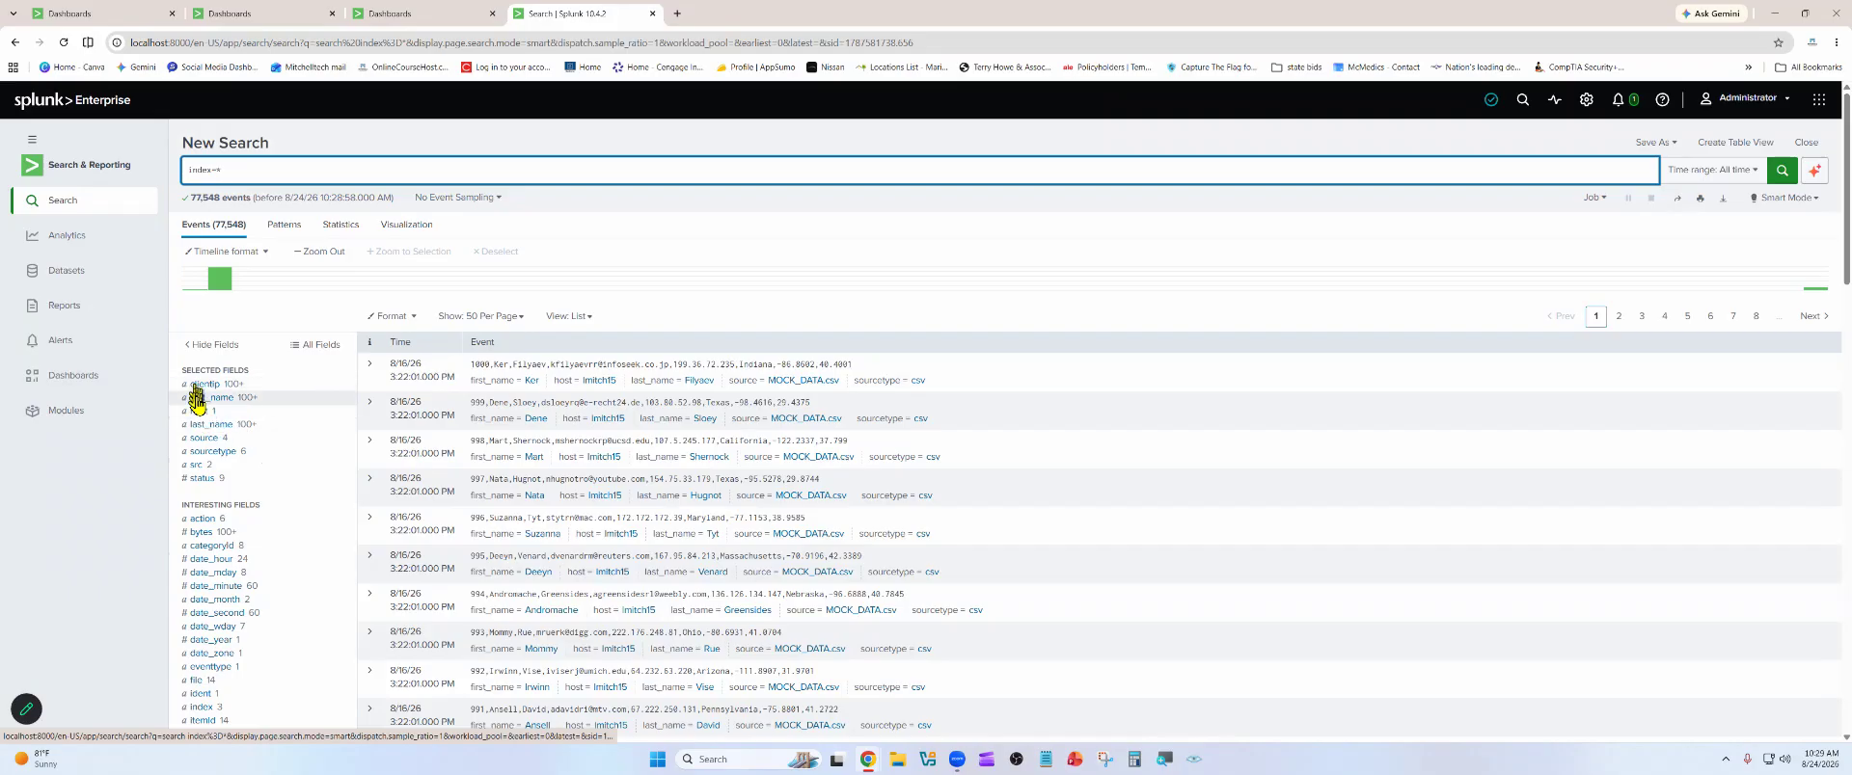
Review the fields list and filter the events to clientip 87.194.216.51 from that field's top values
{"action": "scroll", "coordinate": [253, 656], "scroll_direction": "down", "scroll_amount": 3}
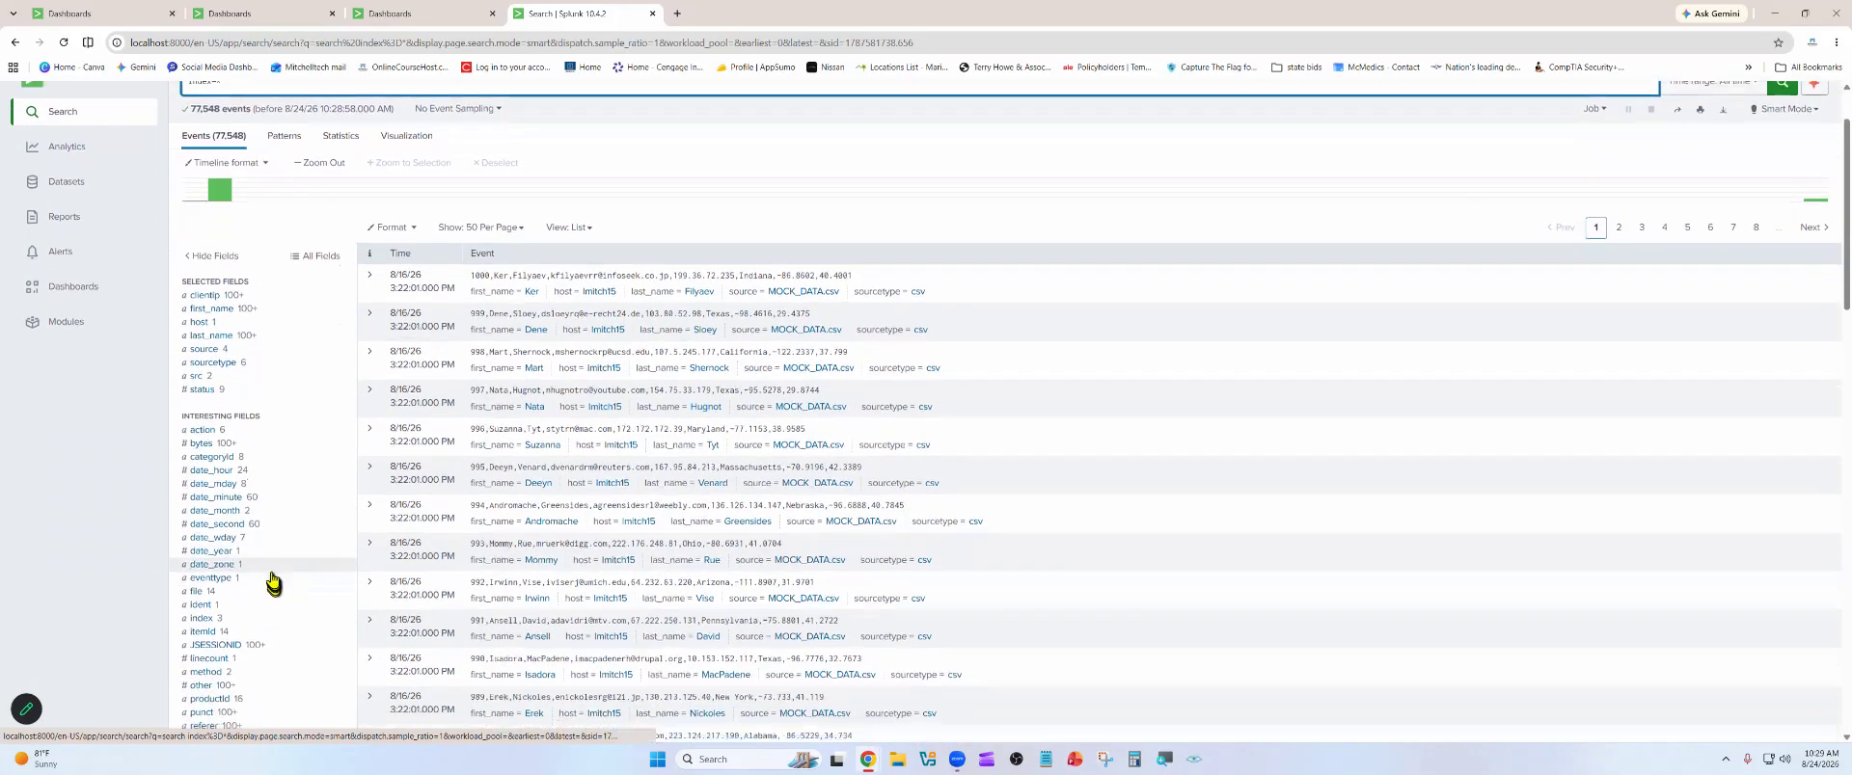
{"action": "scroll", "coordinate": [253, 386], "scroll_direction": "down", "scroll_amount": 1}
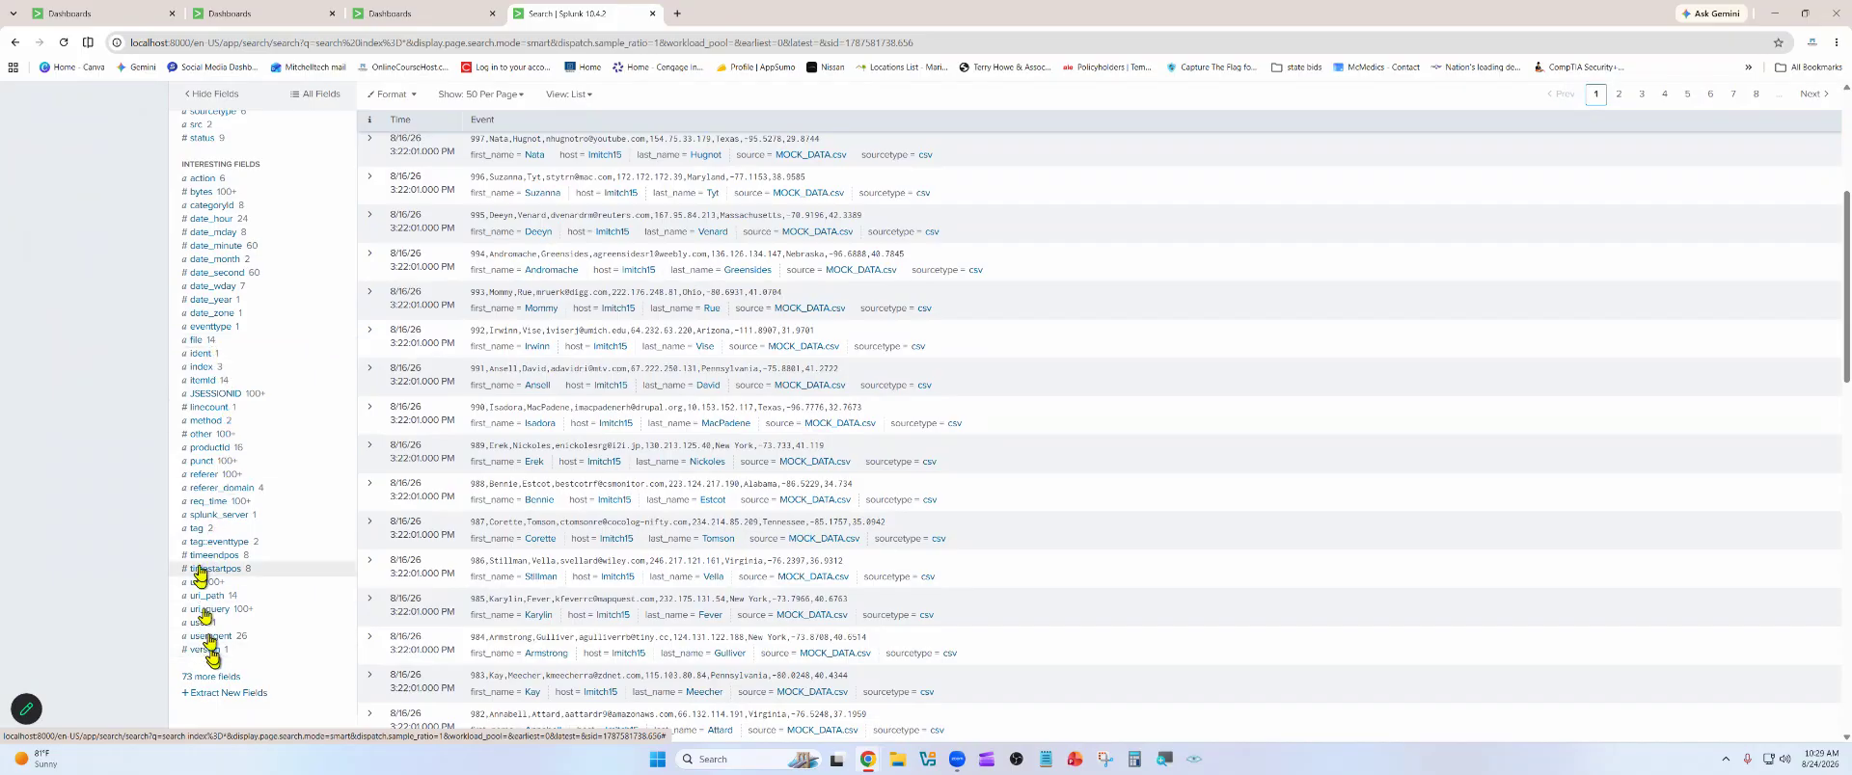
{"action": "scroll", "coordinate": [235, 430], "scroll_direction": "up", "scroll_amount": 2}
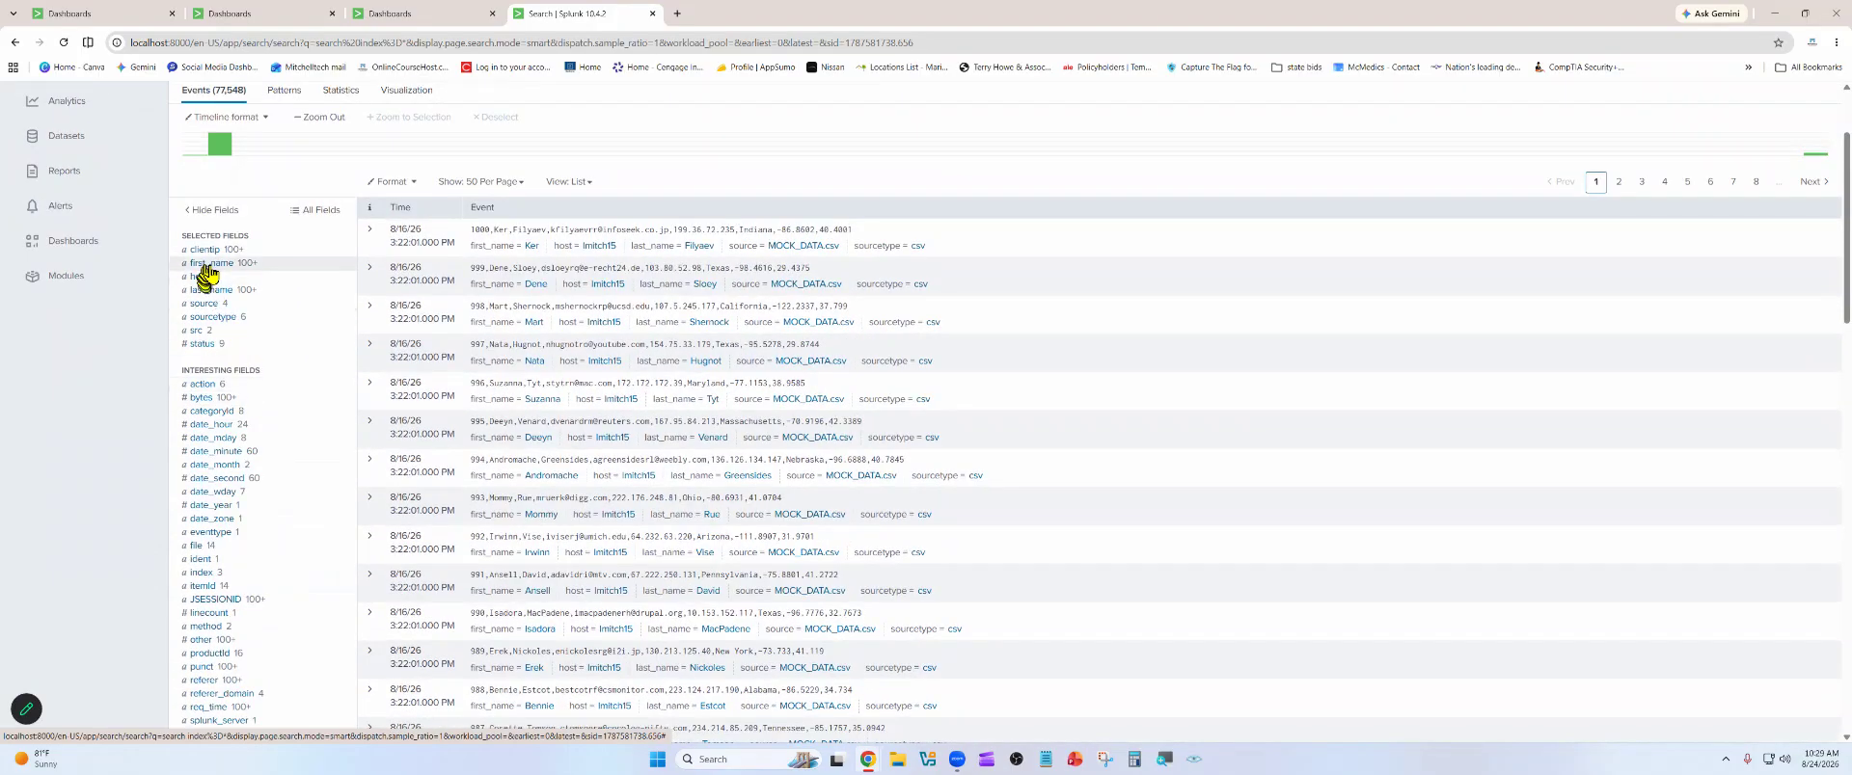
{"action": "left_click", "coordinate": [205, 253]}
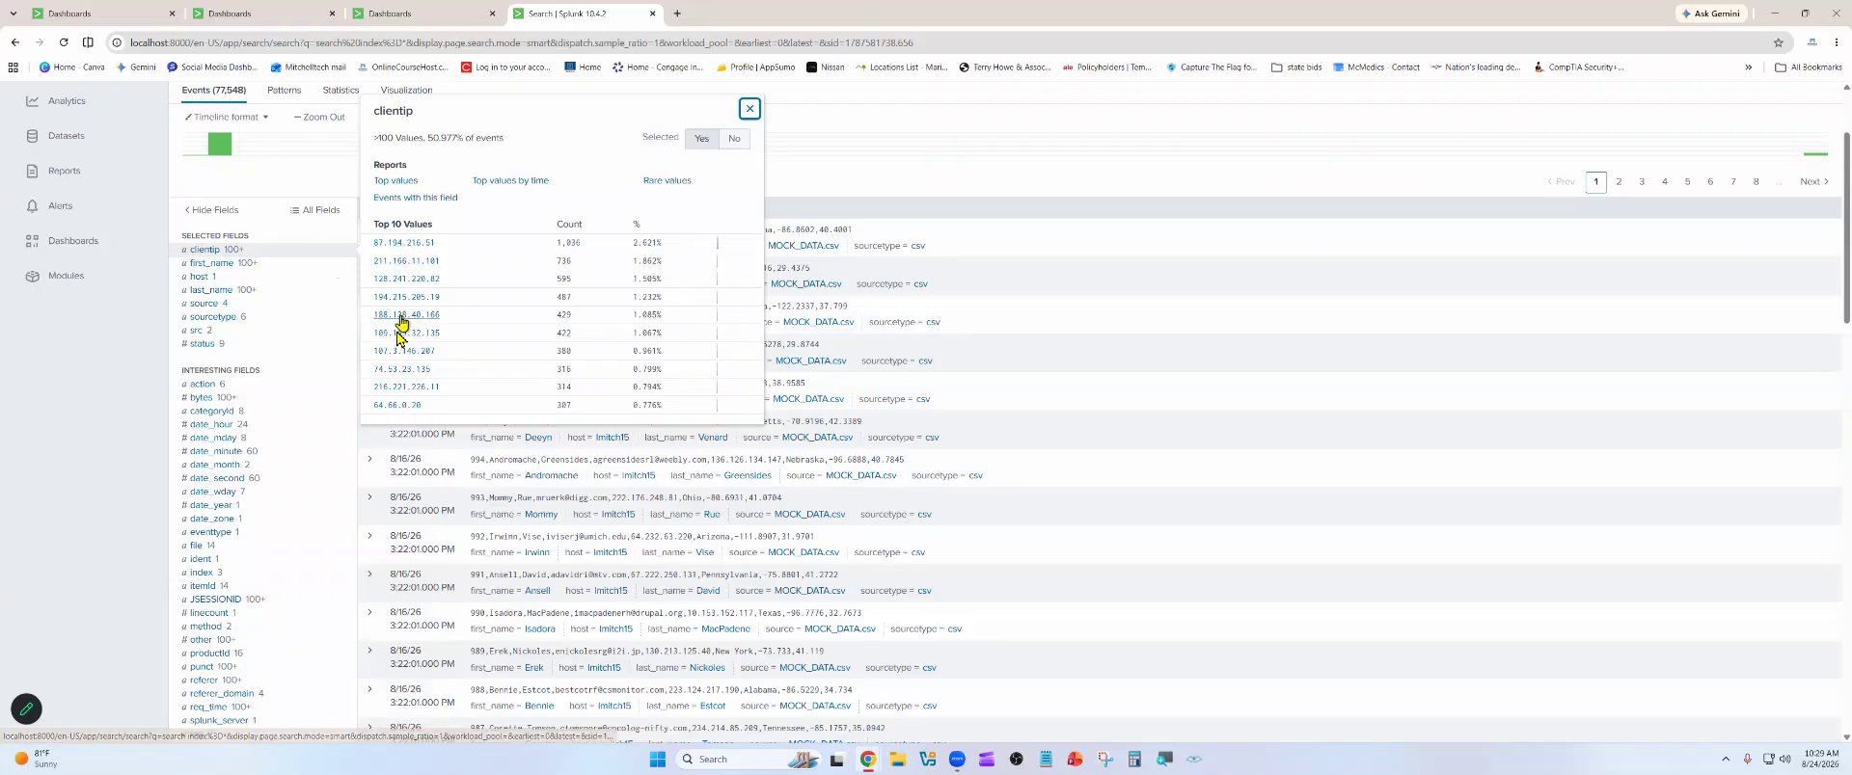
{"action": "left_click", "coordinate": [413, 243]}
Close the three extra Dashboards browser tabs, keeping only the search tab
{"action": "left_click", "coordinate": [173, 13]}
{"action": "left_click", "coordinate": [173, 13]}
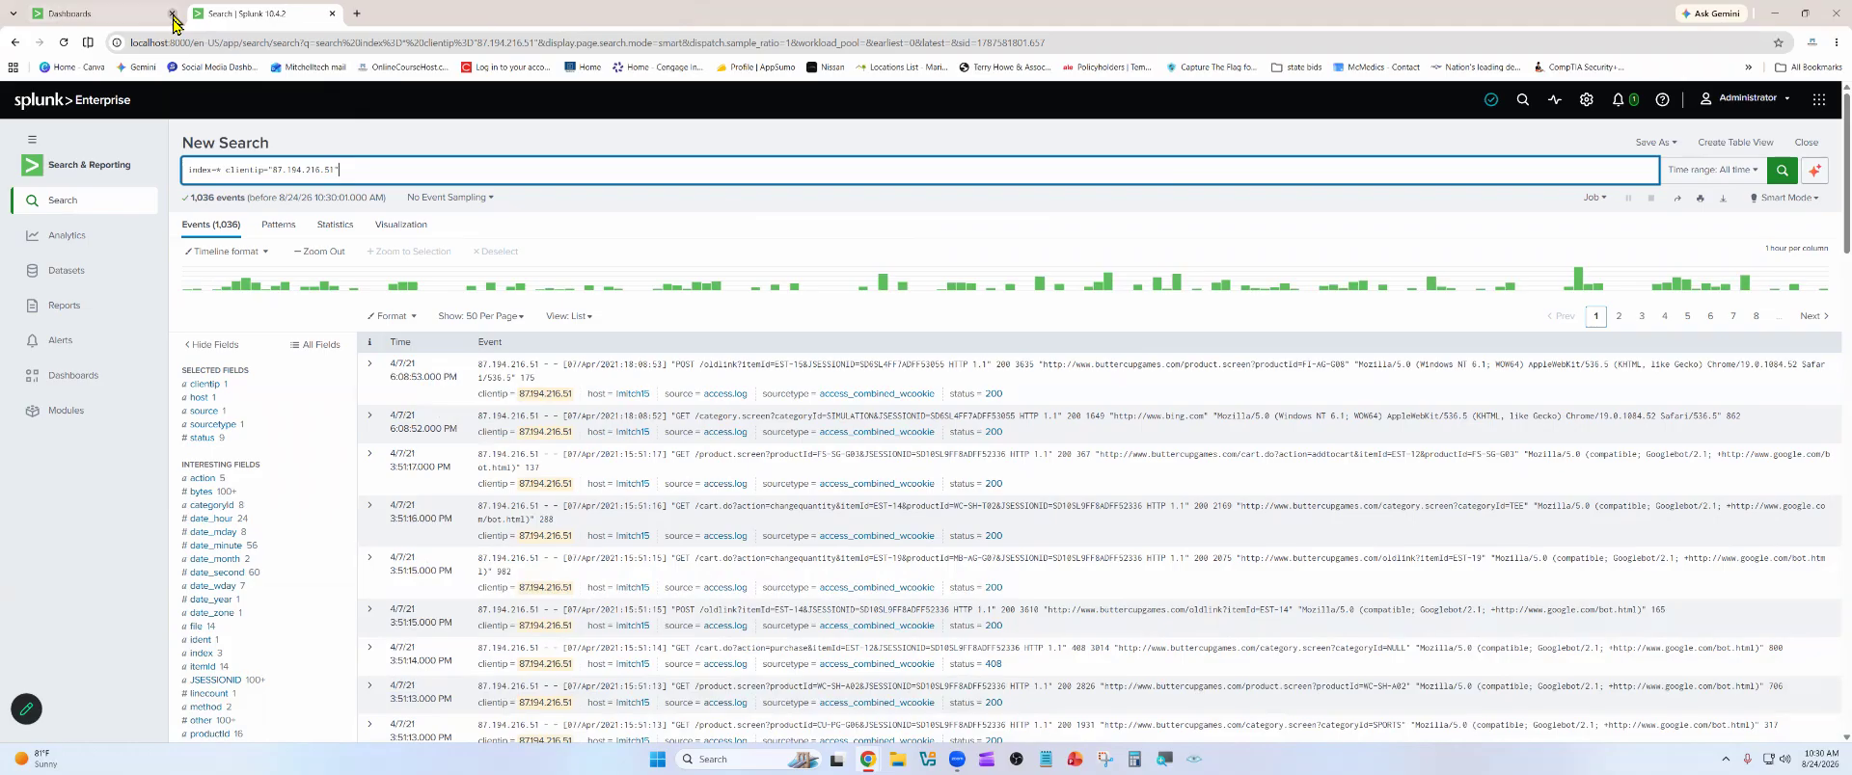
{"action": "left_click", "coordinate": [173, 13]}
Remove the clientip condition from the query, rerun it as index=*, and return to the original all-time results
{"action": "scroll", "coordinate": [503, 407], "scroll_direction": "down", "scroll_amount": 1}
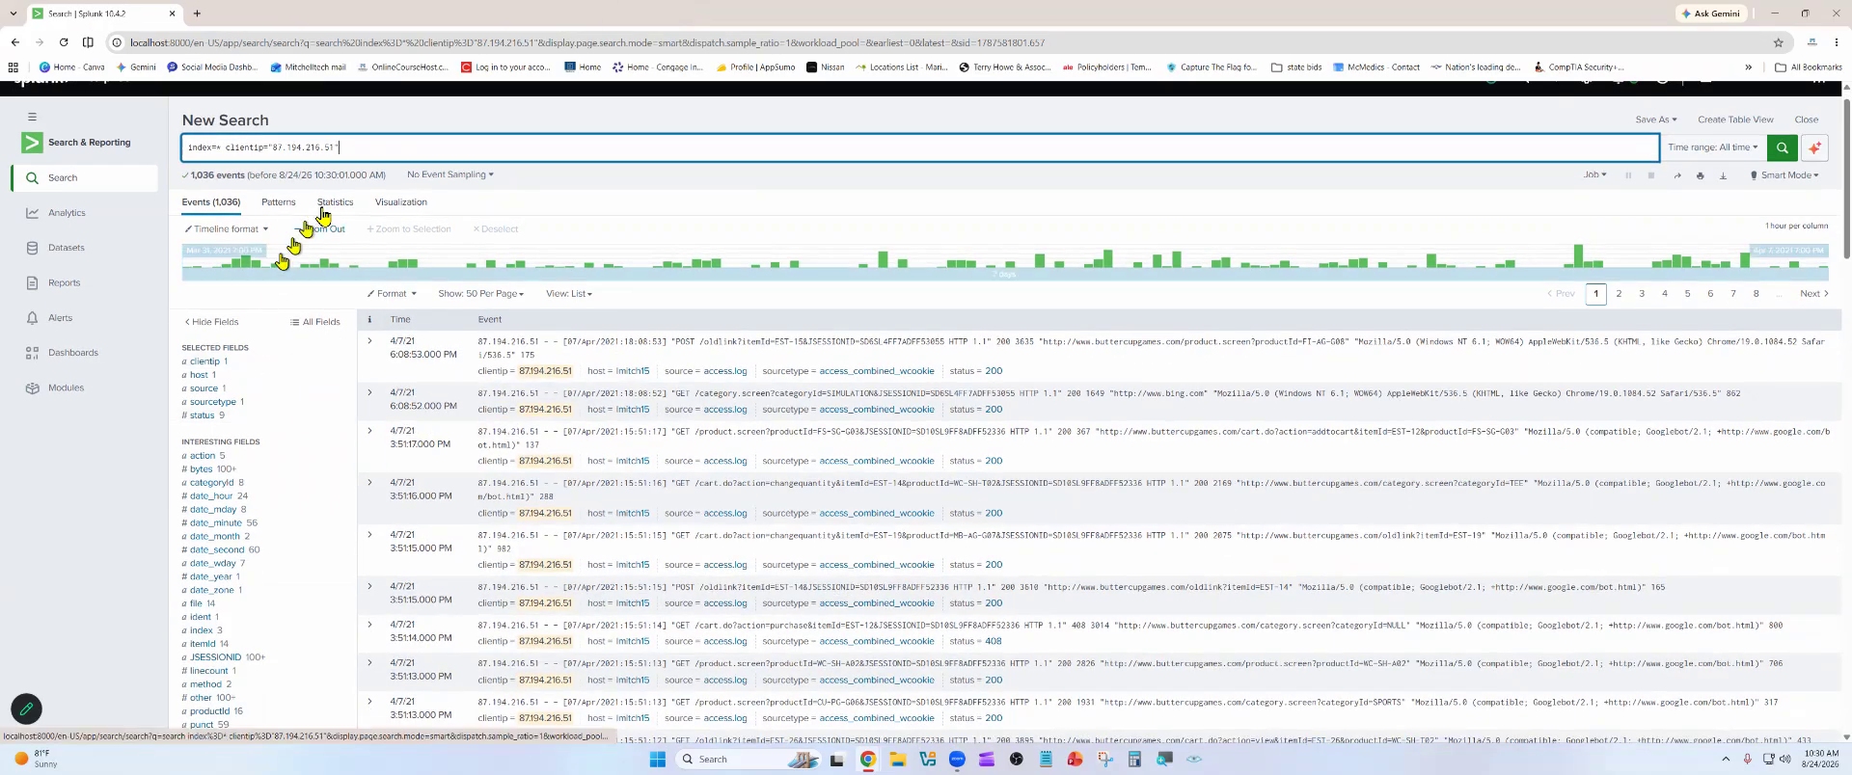
{"action": "left_click_drag", "start_coordinate": [343, 150], "coordinate": [226, 150]}
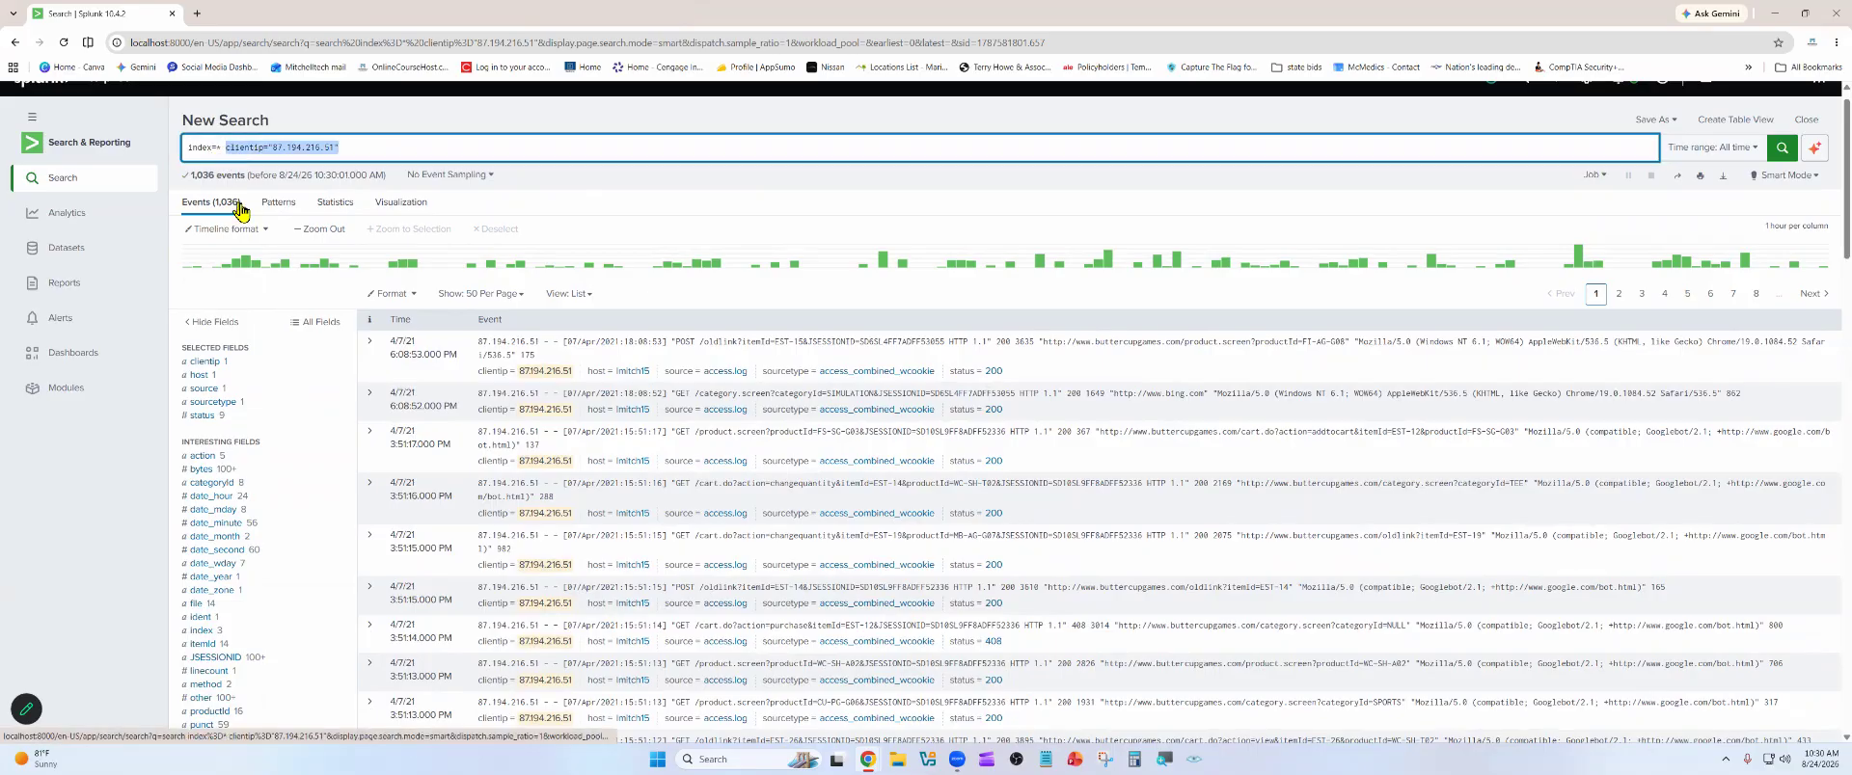
{"action": "key", "text": "BackSpace"}
{"action": "key", "text": "Return"}
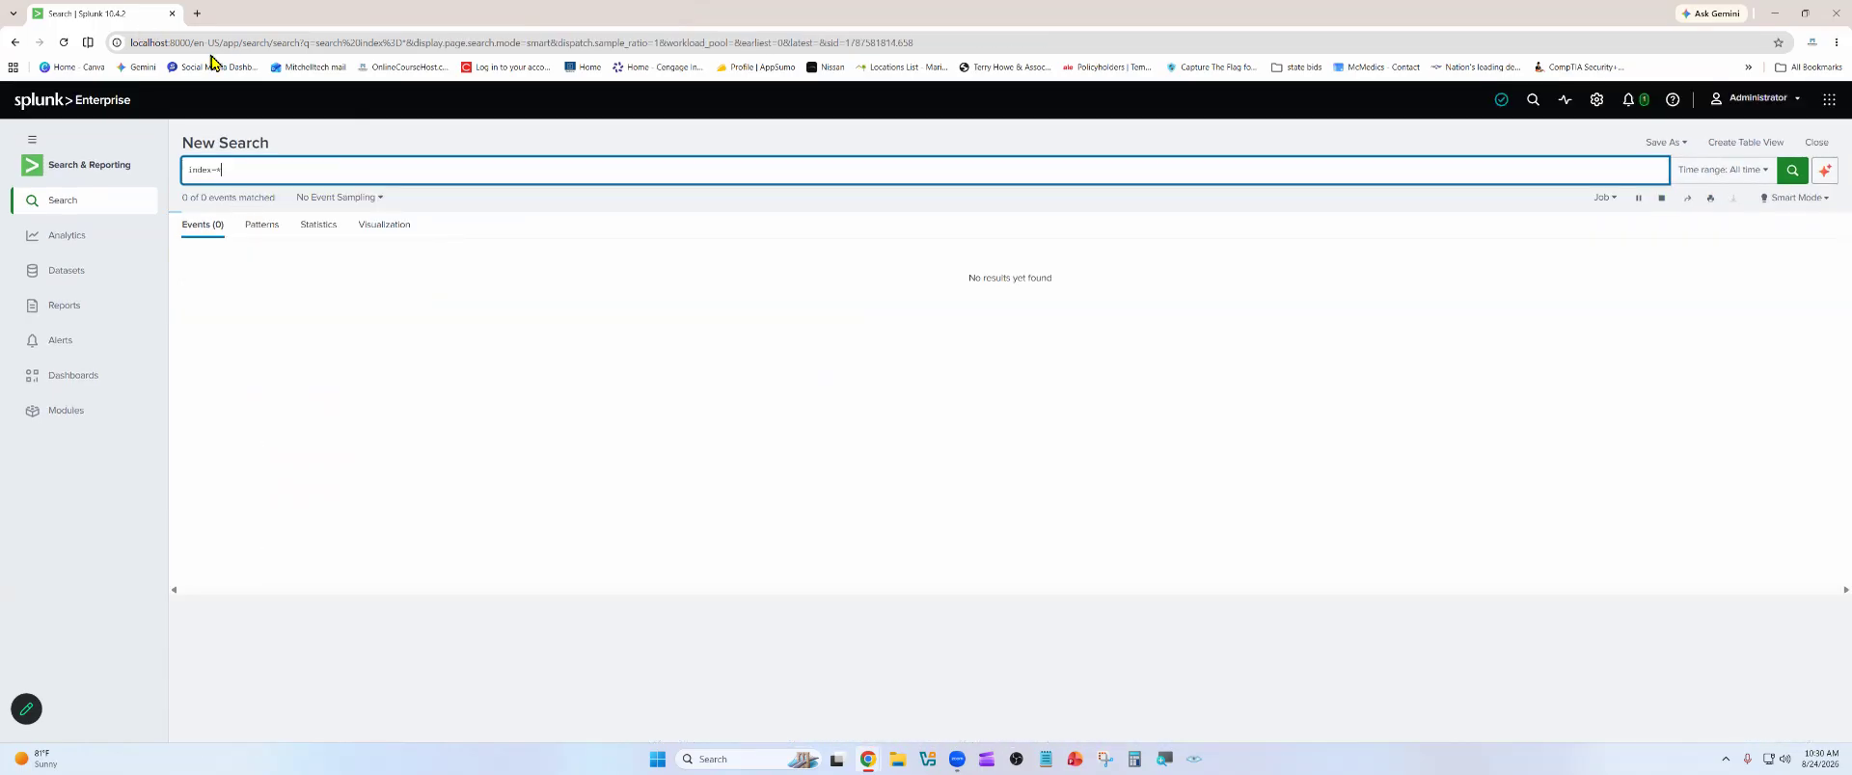
{"action": "left_click", "coordinate": [18, 43]}
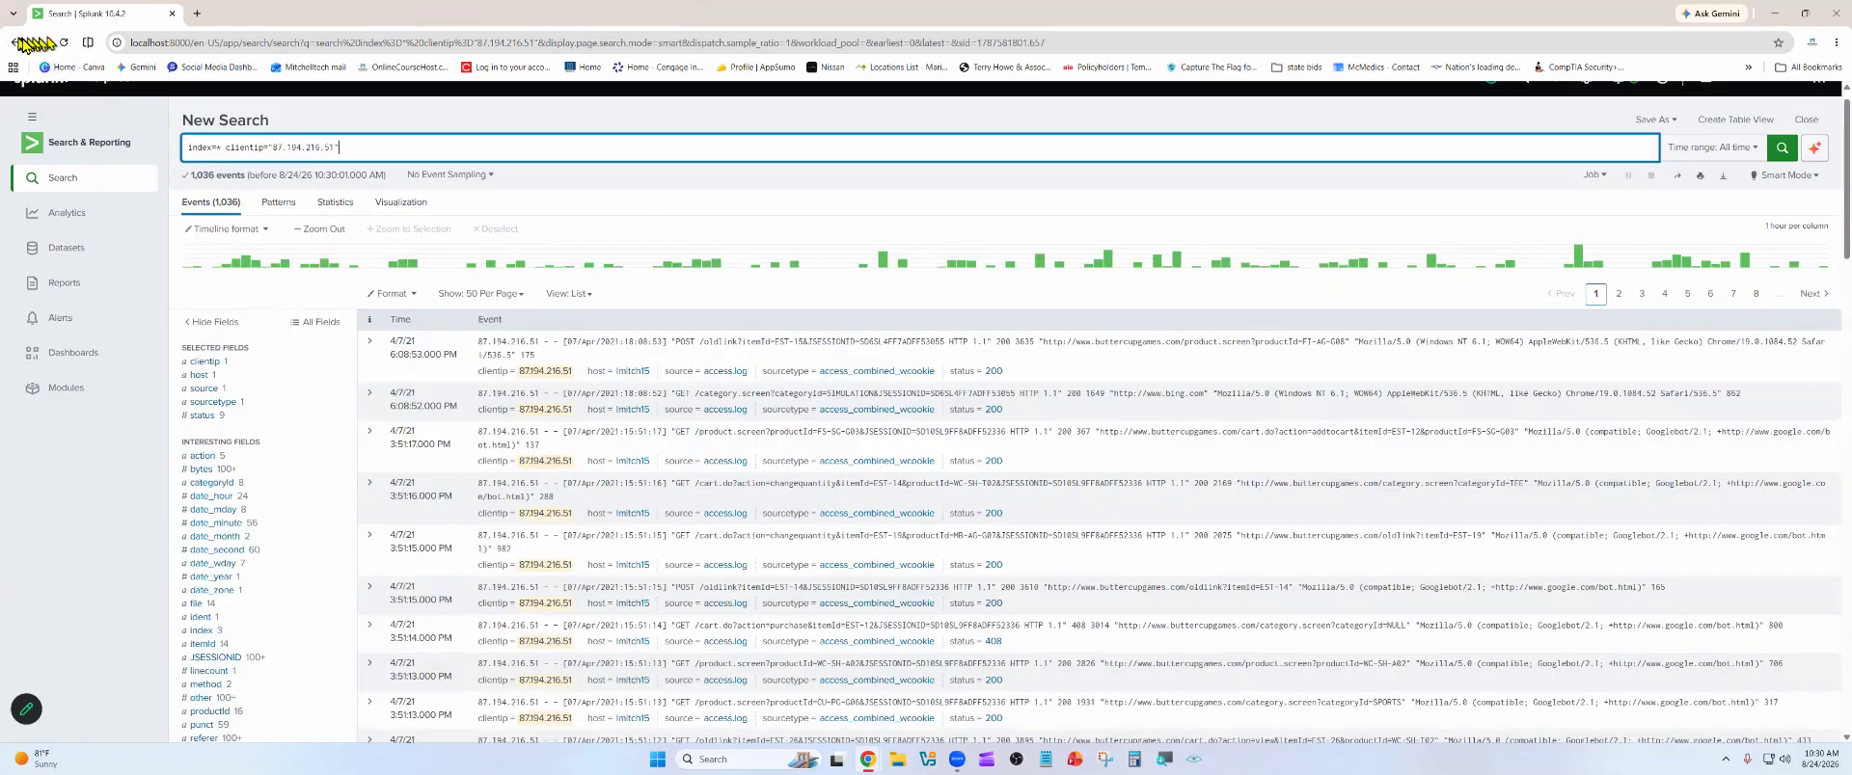
{"action": "left_click", "coordinate": [16, 43]}
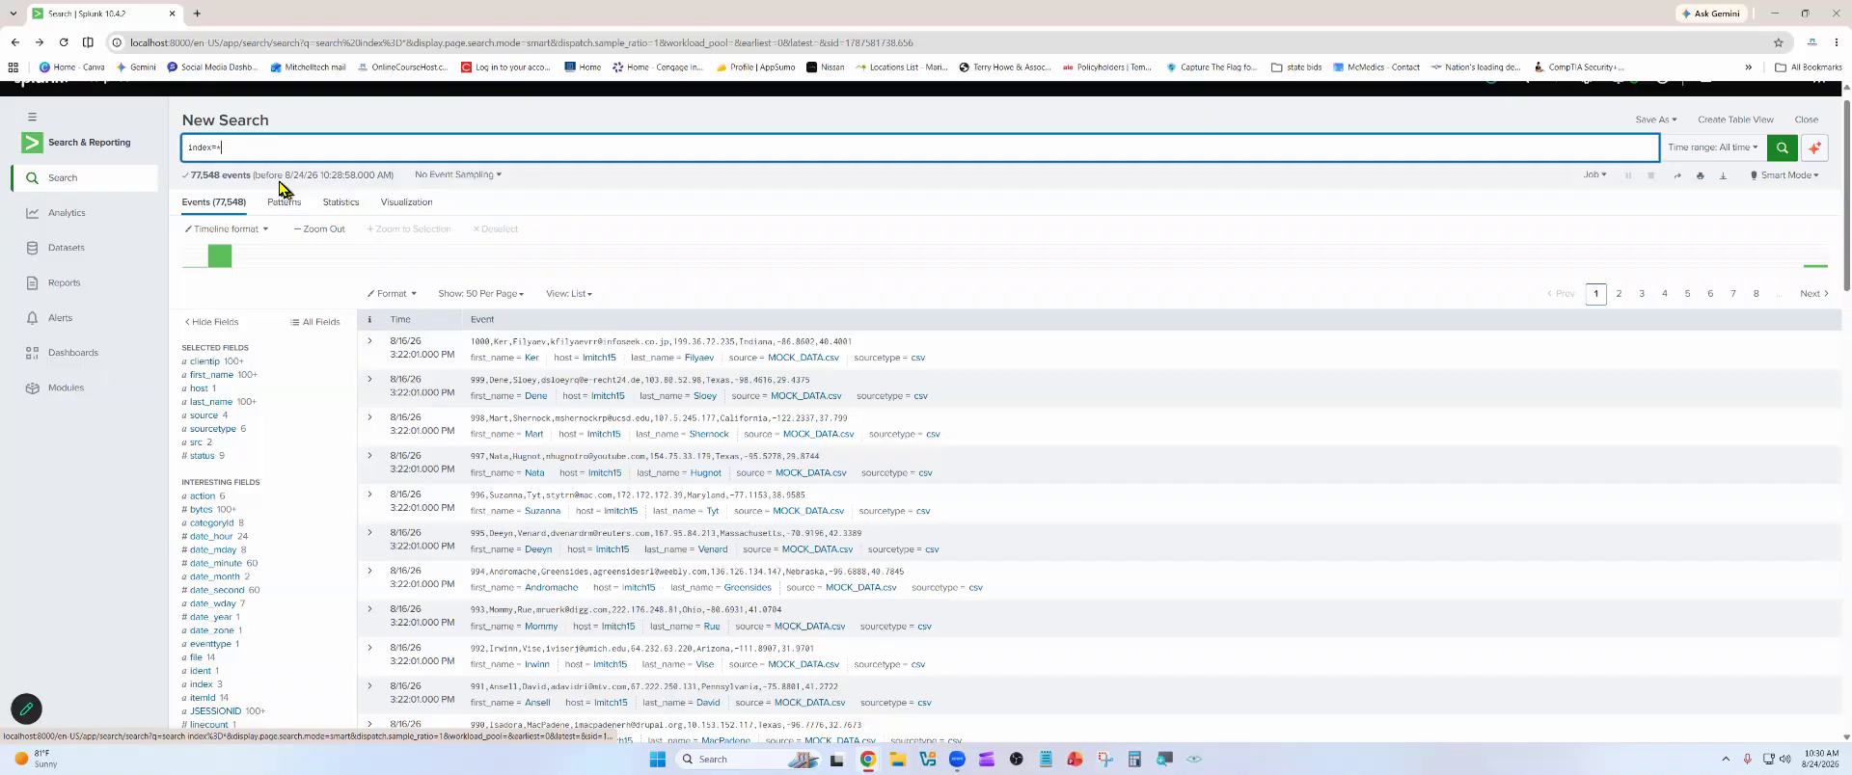
Examine the value breakdowns of the first_name, host and source fields, comparing the host with the page's address
{"action": "left_click", "coordinate": [212, 375]}
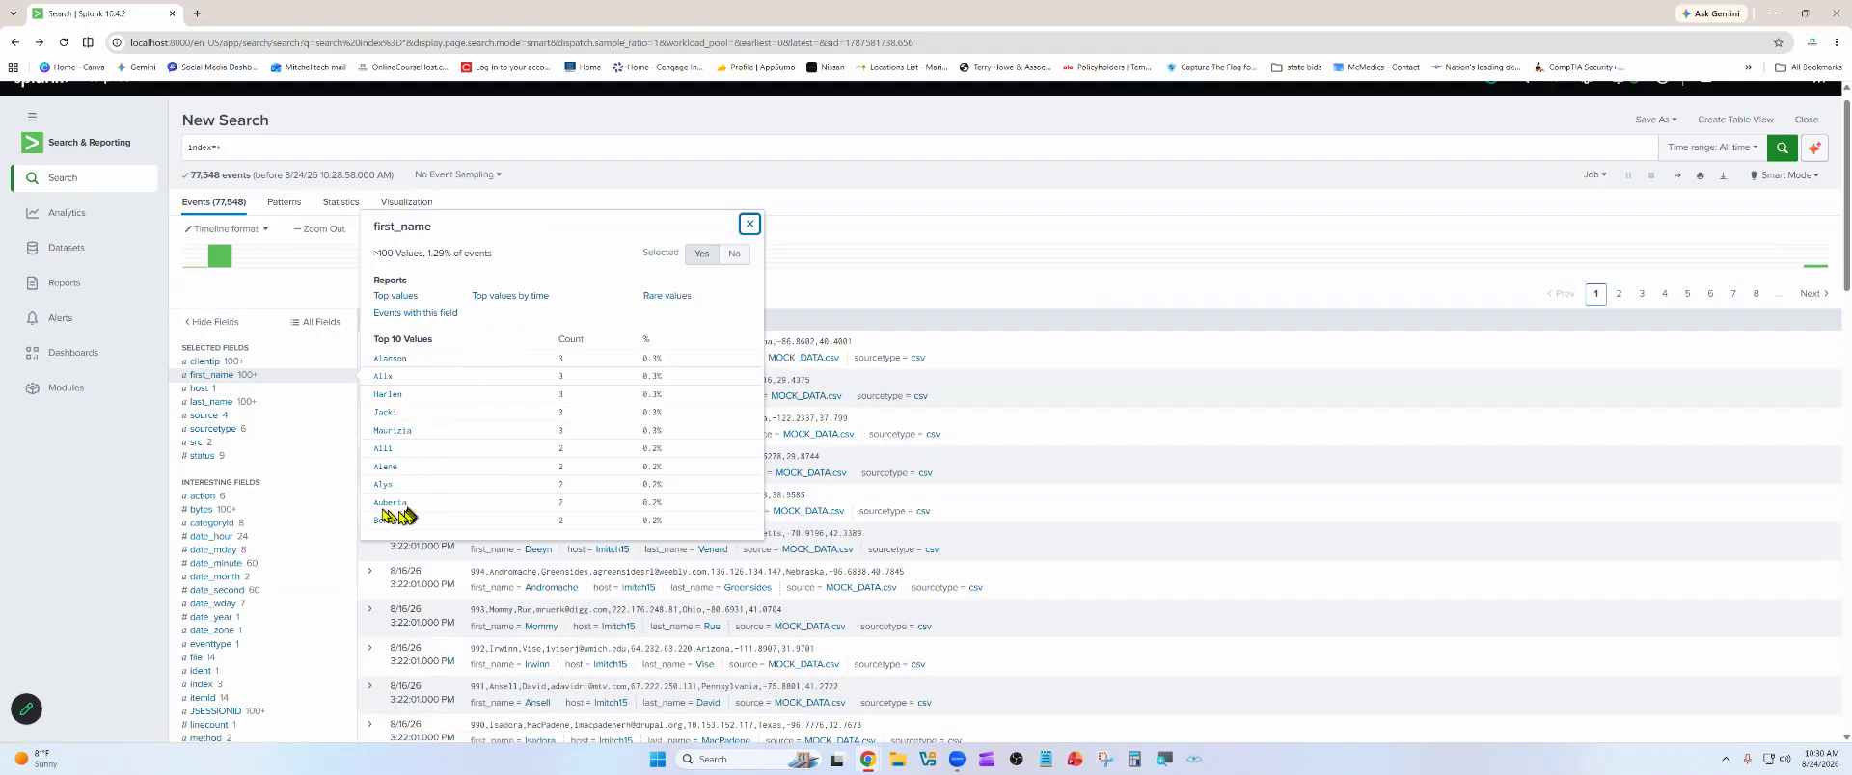
{"action": "left_click", "coordinate": [203, 390]}
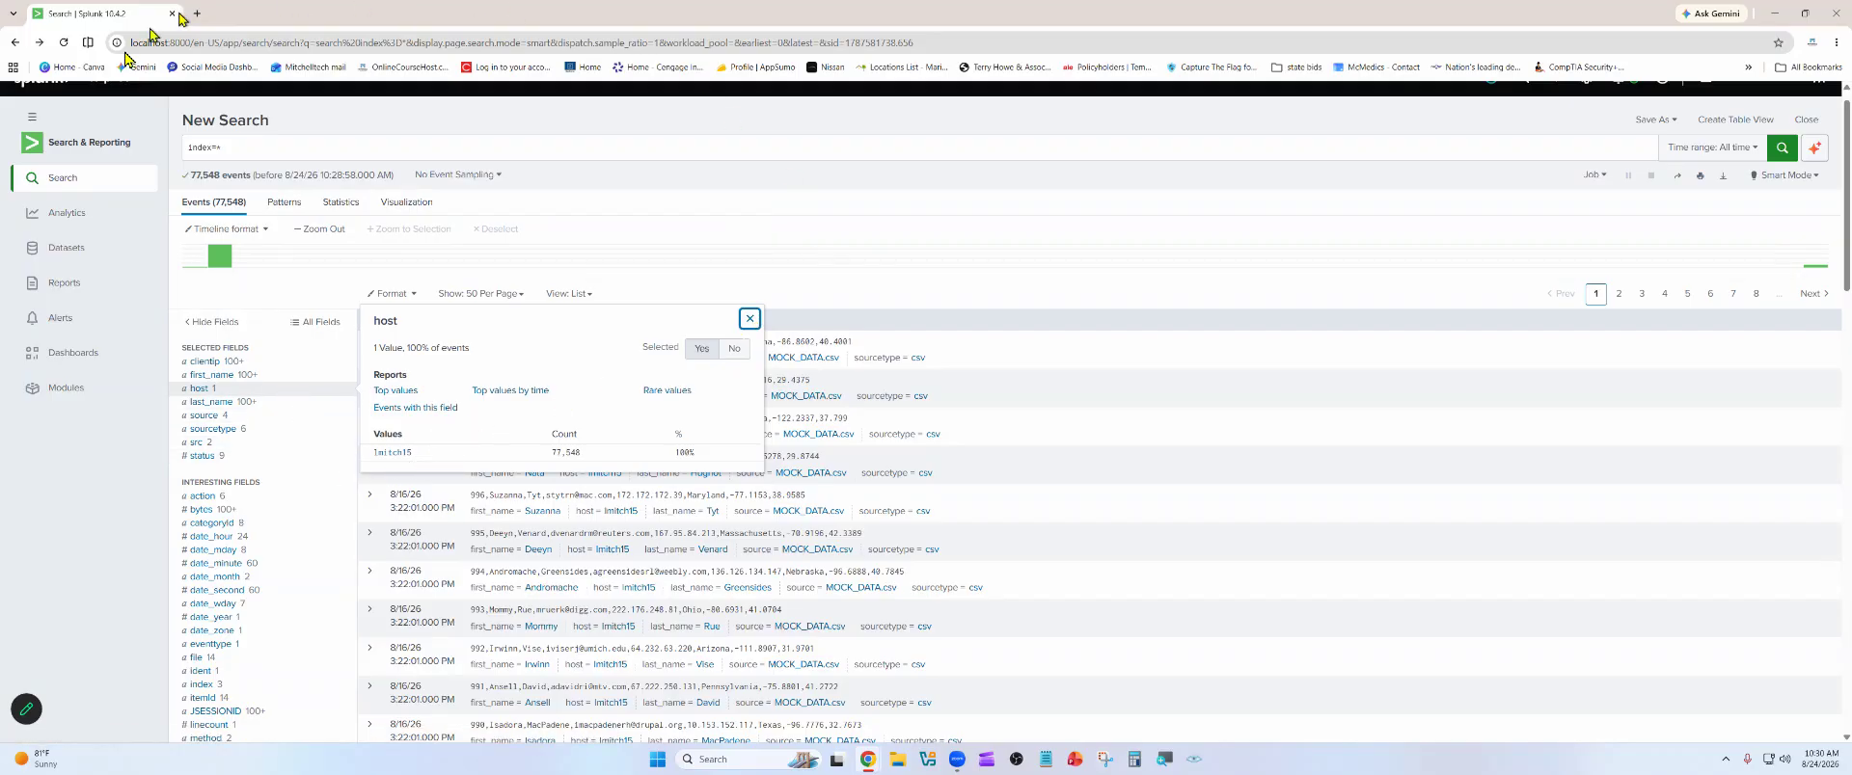
{"action": "left_click_drag", "start_coordinate": [191, 43], "coordinate": [132, 43]}
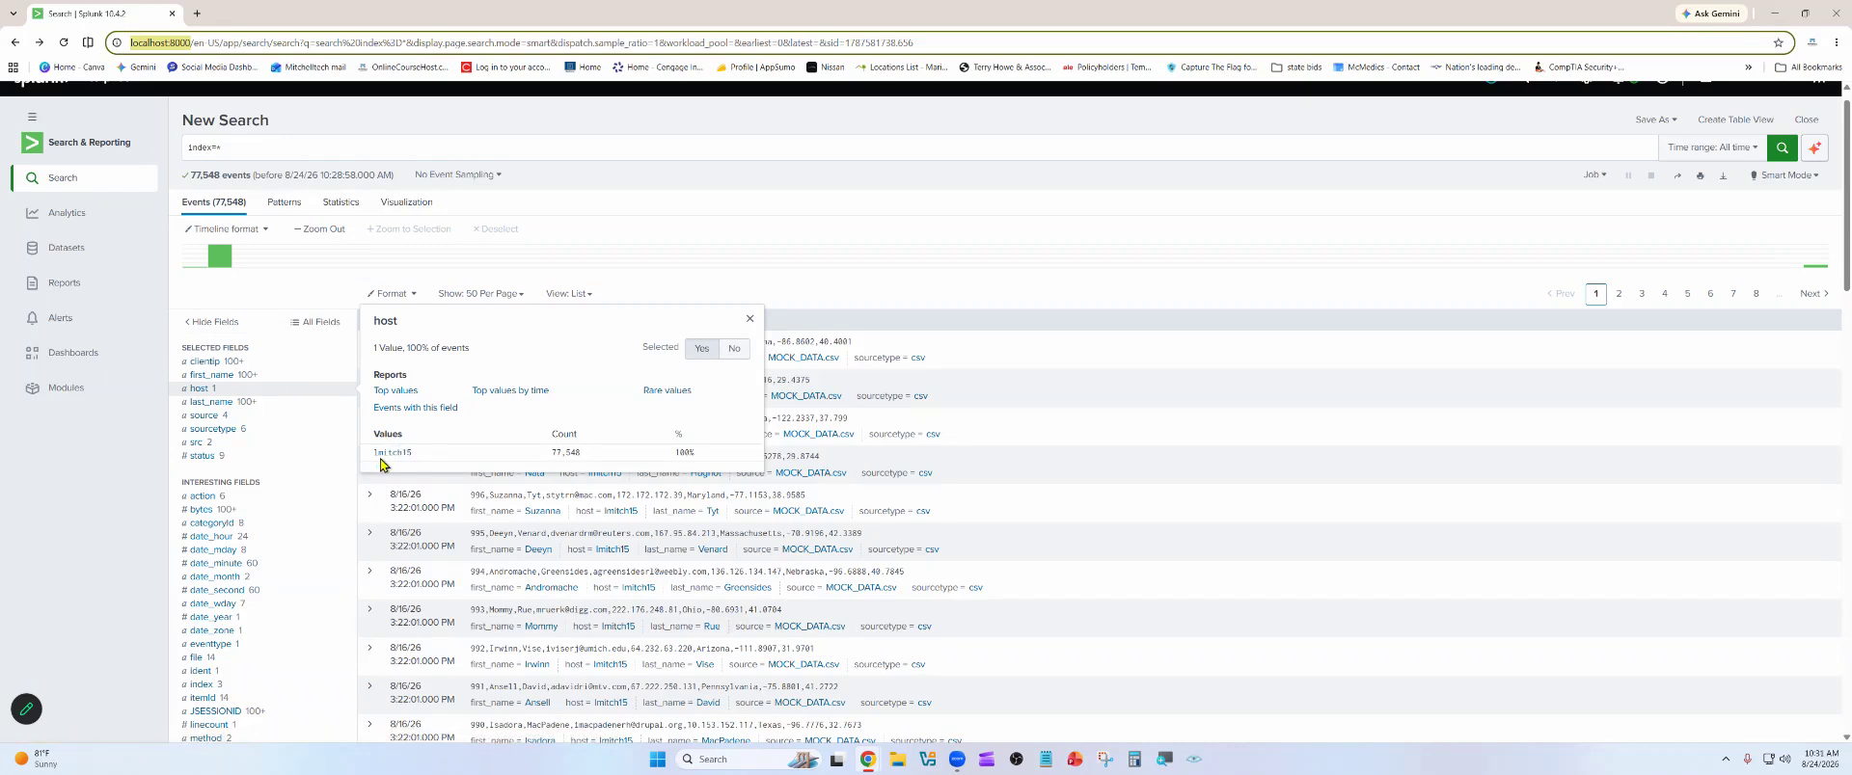
{"action": "left_click", "coordinate": [204, 416]}
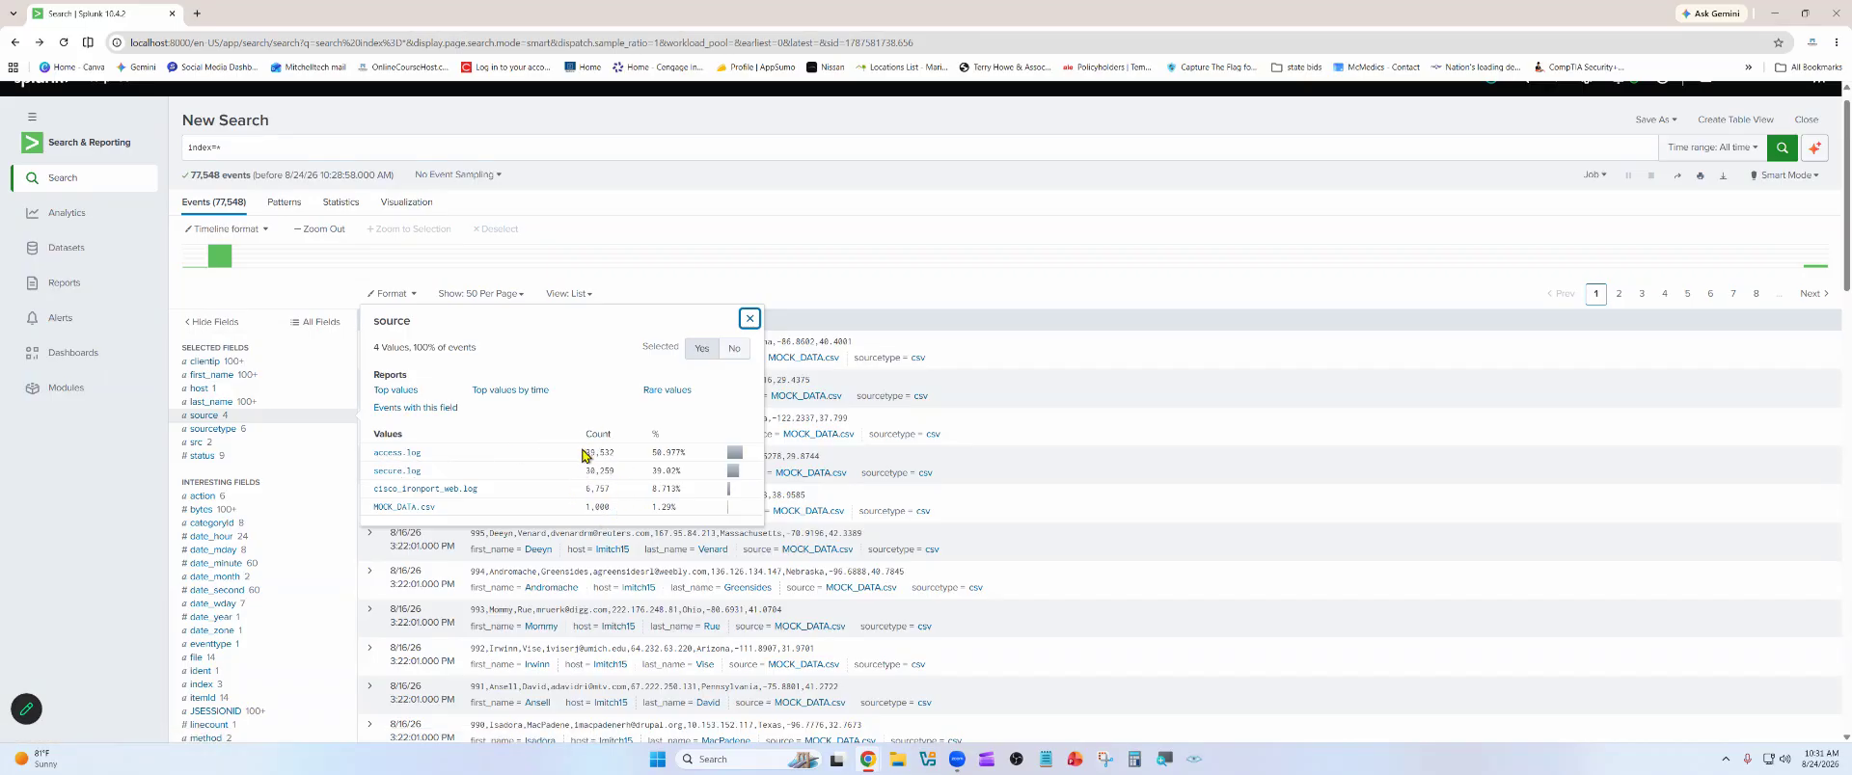
Examine the status field's values and their counts, focusing on codes 200, 500 and 404, and close the breakdown
{"action": "left_click", "coordinate": [212, 455]}
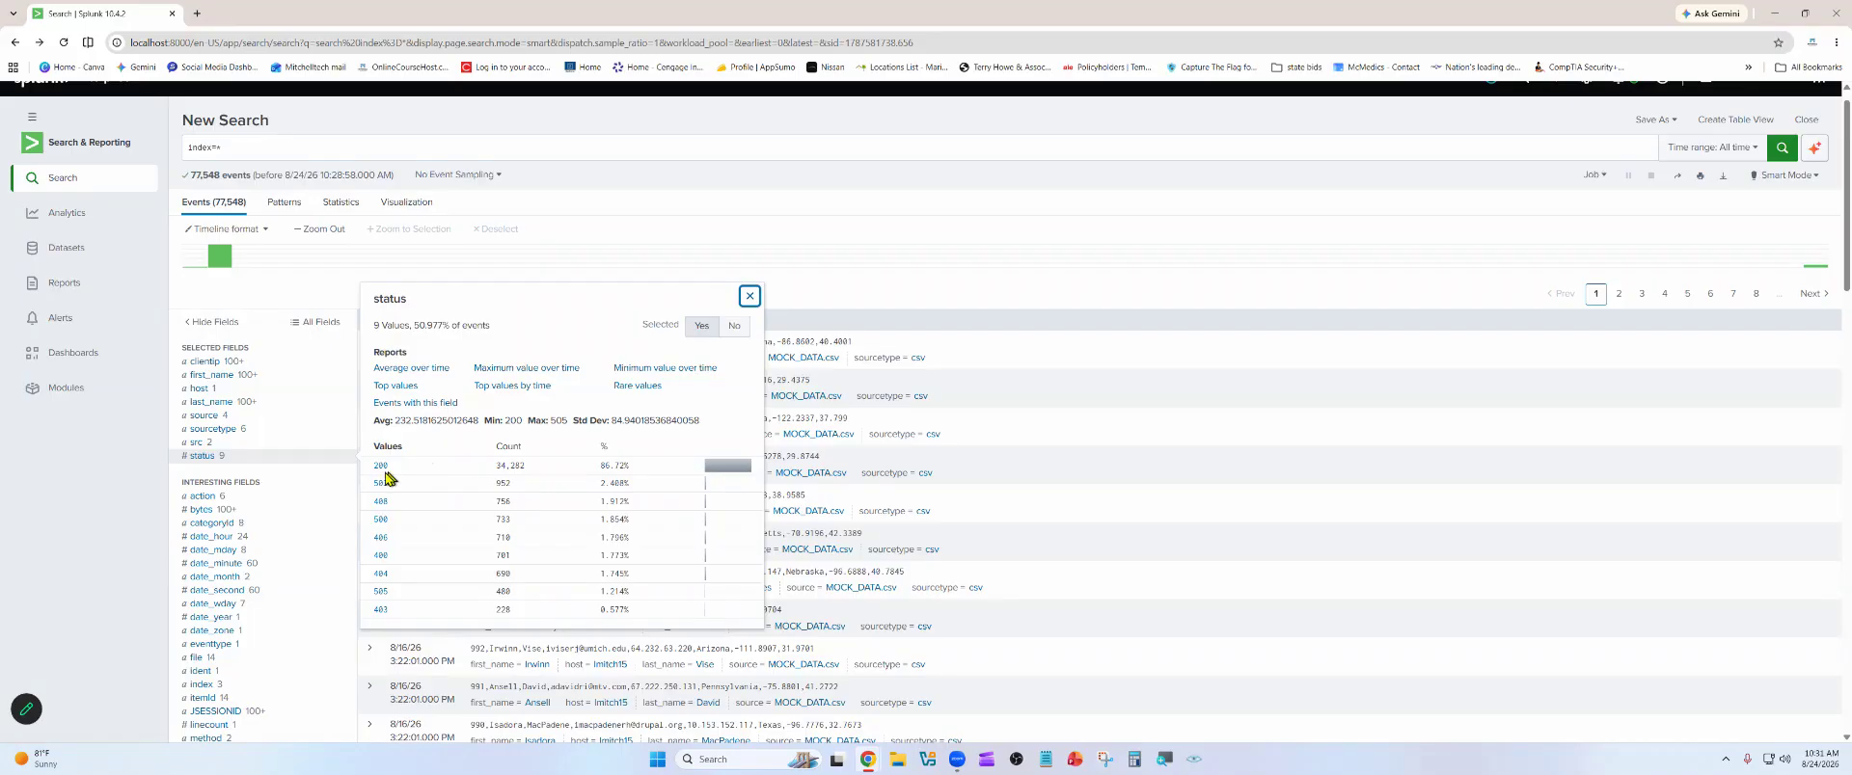
{"action": "double_click", "coordinate": [498, 468]}
{"action": "left_click_drag", "start_coordinate": [537, 497], "coordinate": [352, 516]}
{"action": "left_click", "coordinate": [386, 528]}
{"action": "double_click", "coordinate": [381, 521]}
{"action": "double_click", "coordinate": [502, 520]}
{"action": "left_click_drag", "start_coordinate": [391, 467], "coordinate": [363, 472]}
{"action": "left_click_drag", "start_coordinate": [495, 464], "coordinate": [556, 464]}
{"action": "double_click", "coordinate": [516, 467]}
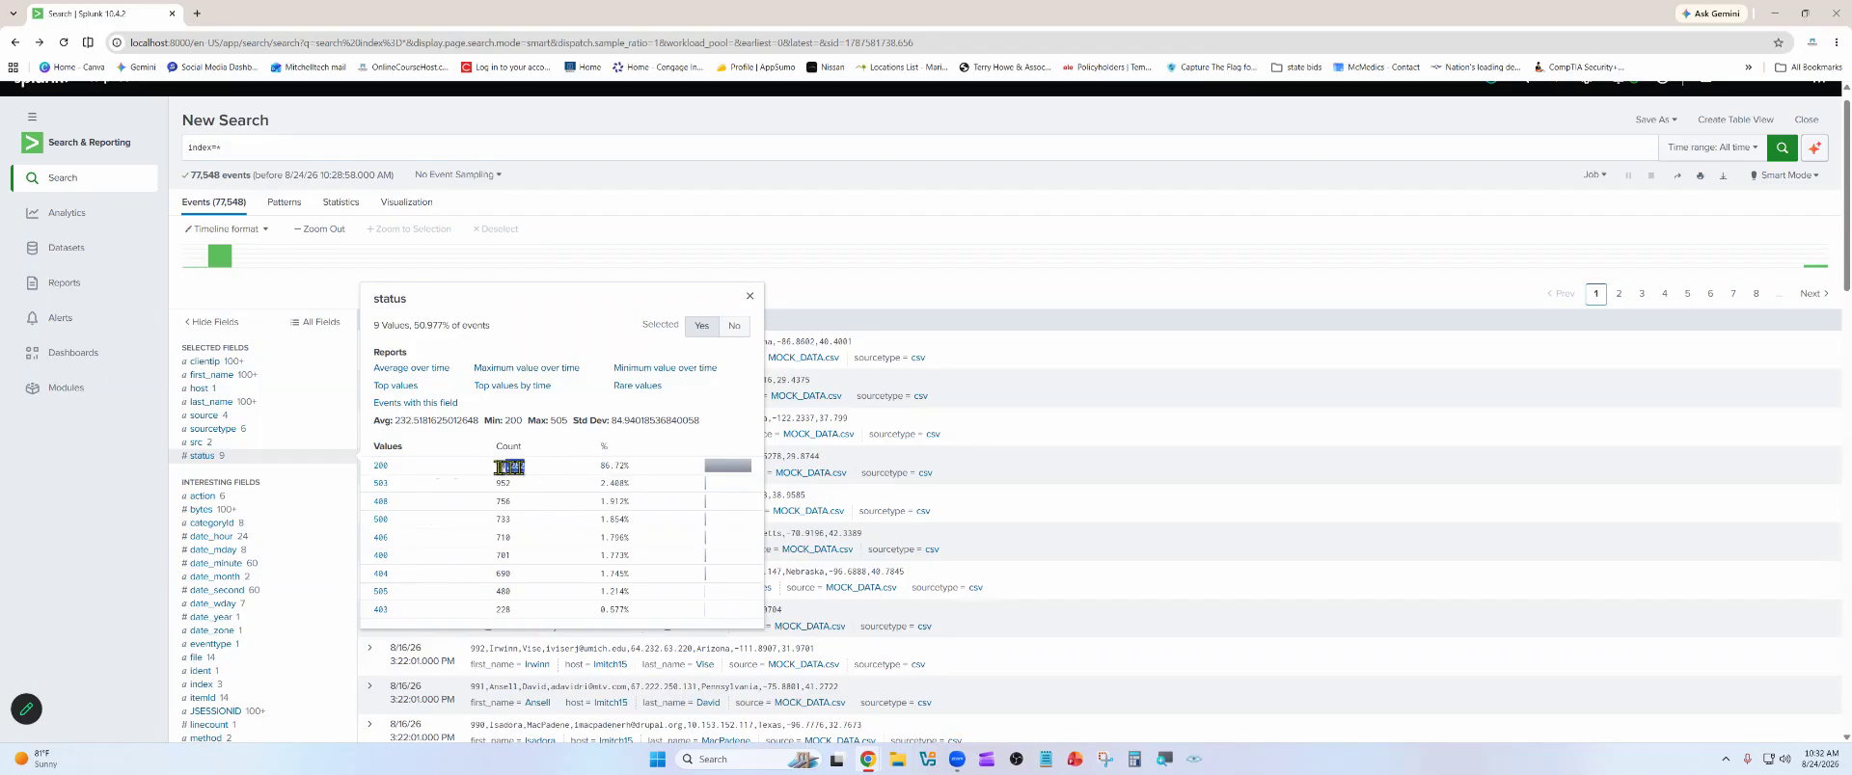
{"action": "double_click", "coordinate": [381, 520]}
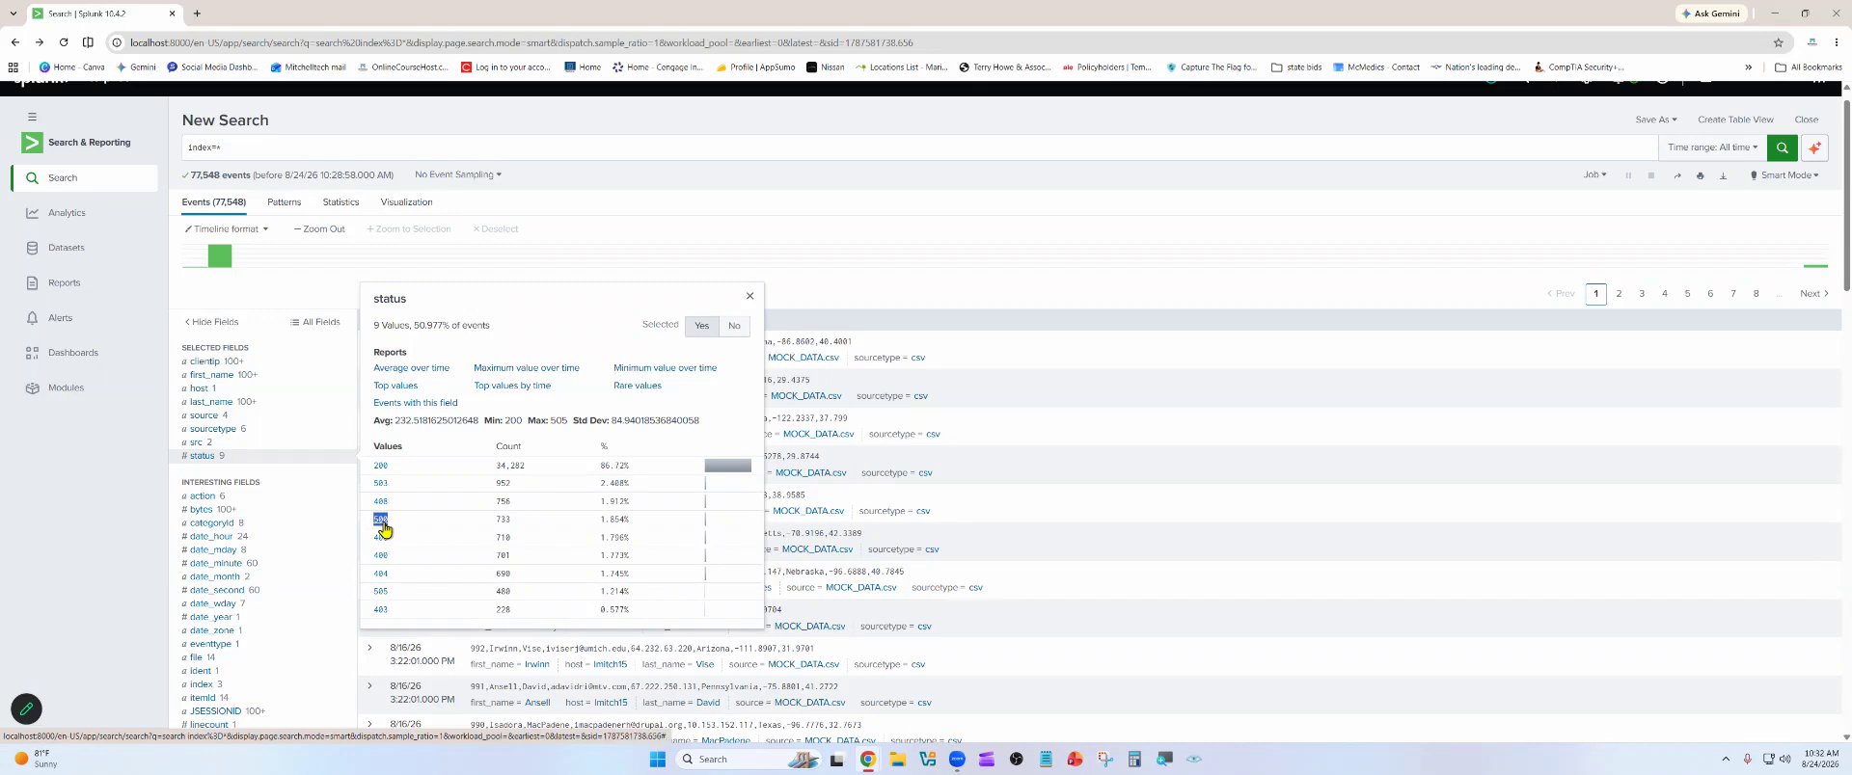
{"action": "double_click", "coordinate": [500, 522]}
{"action": "left_click_drag", "start_coordinate": [395, 576], "coordinate": [382, 586]}
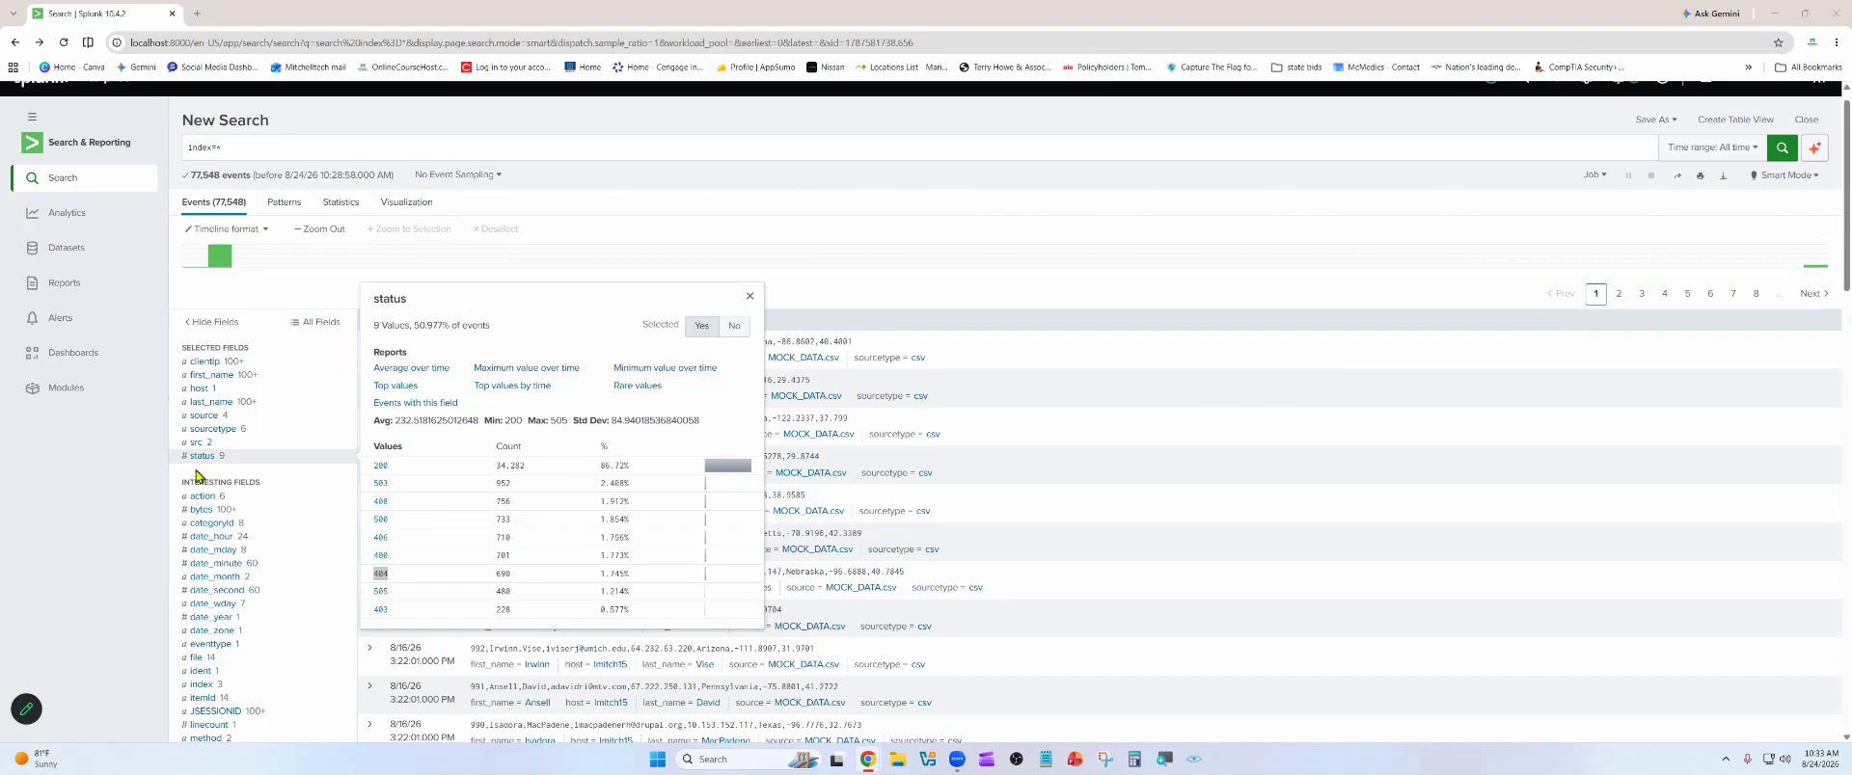
{"action": "left_click", "coordinate": [253, 281]}
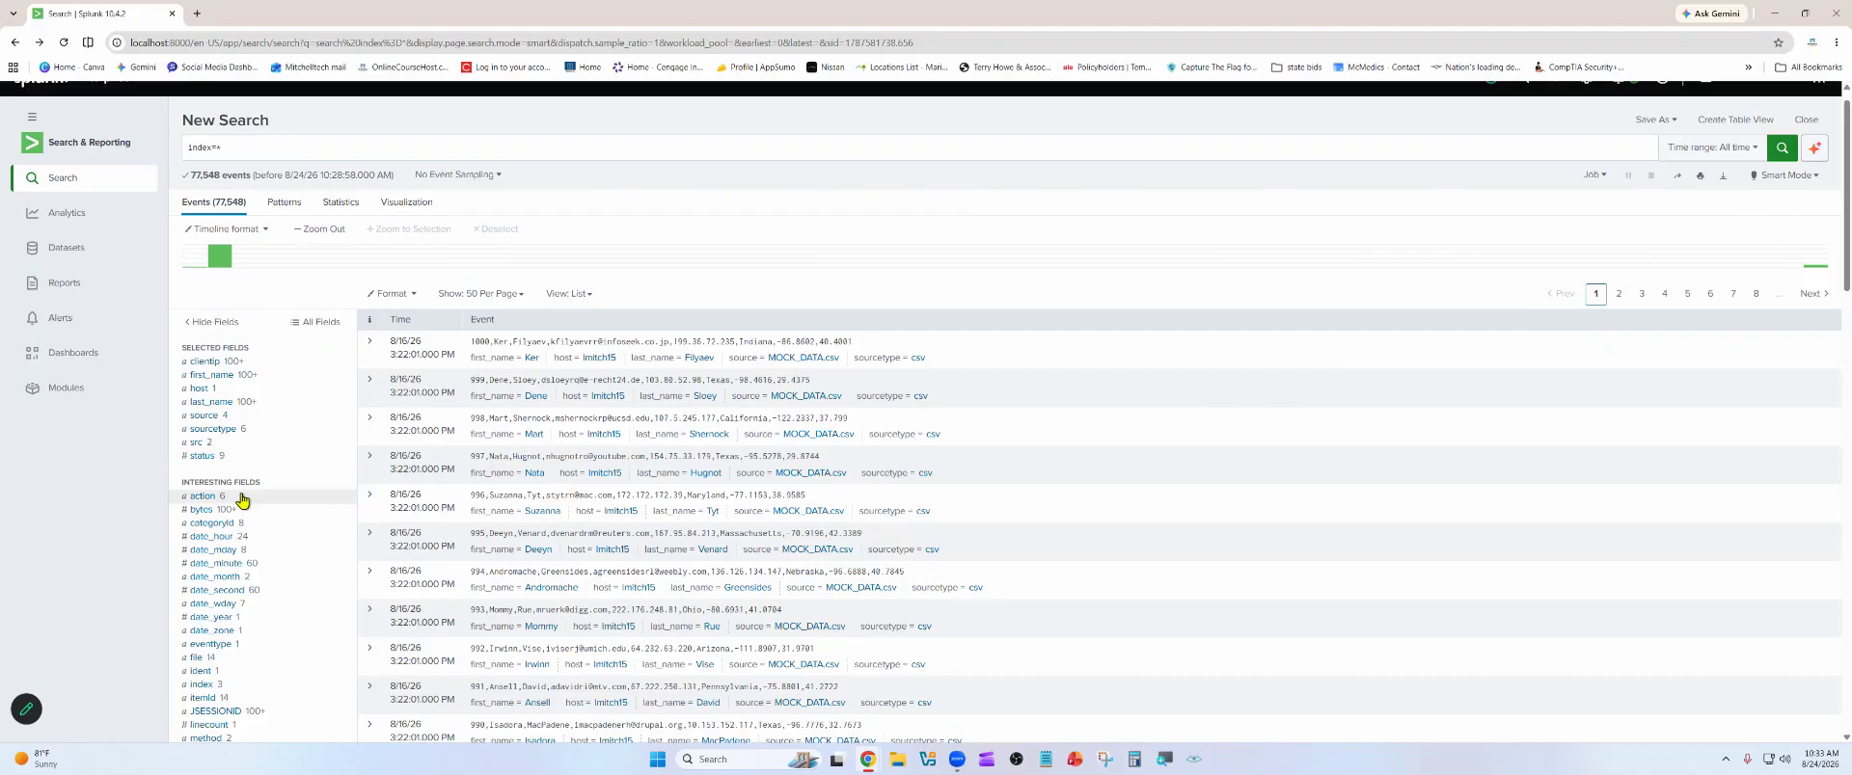
Filter the events to the addtocart value of the action field
{"action": "left_click", "coordinate": [205, 498]}
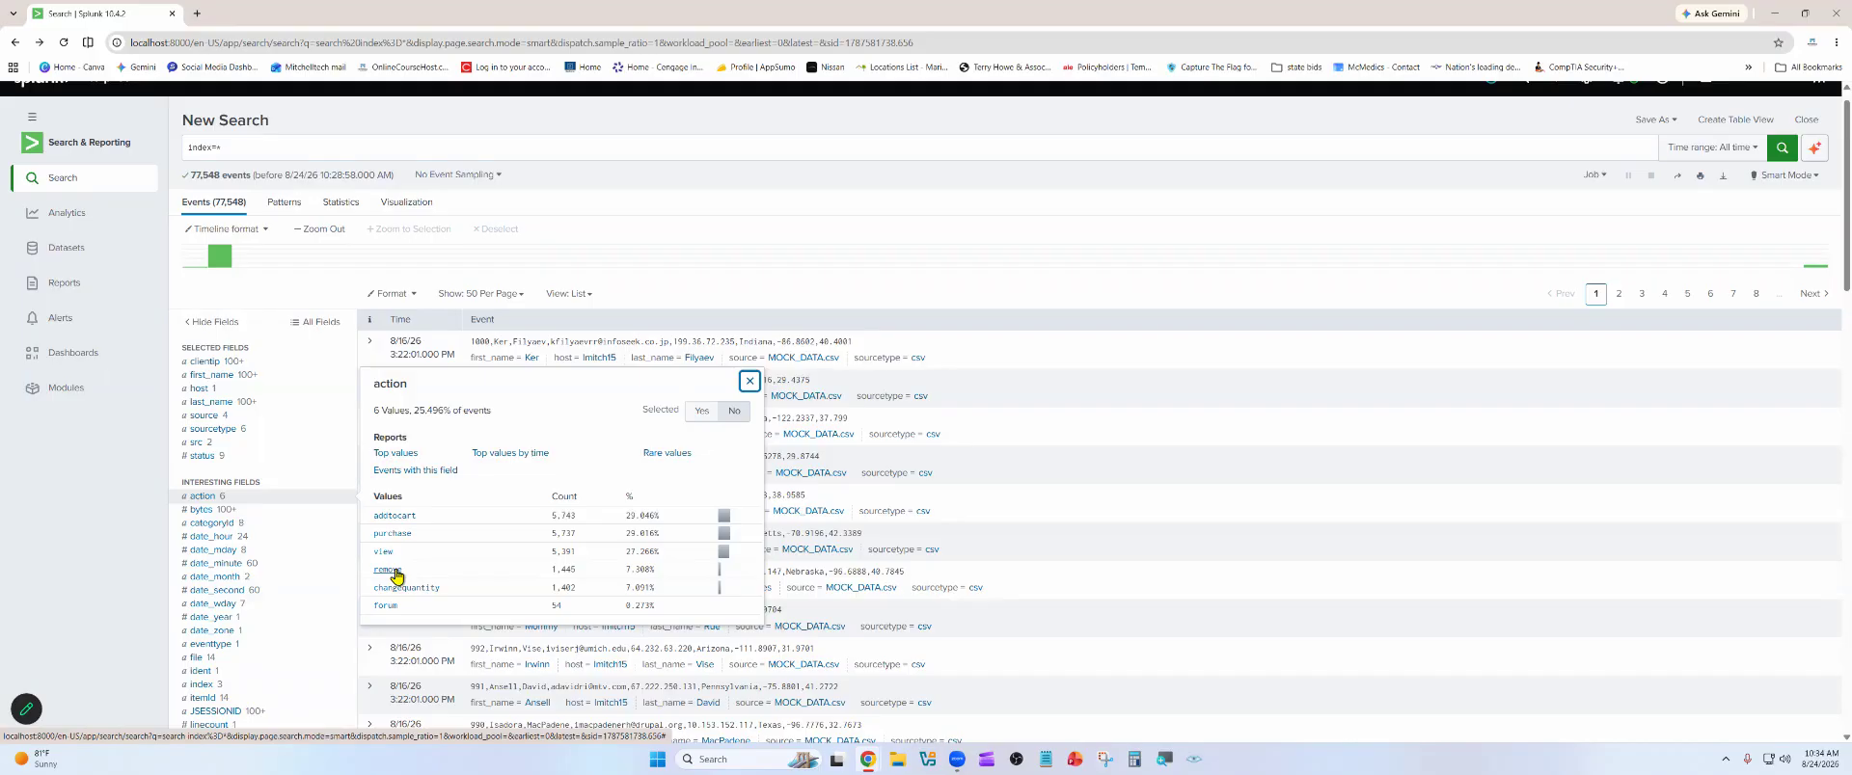
{"action": "left_click", "coordinate": [395, 516]}
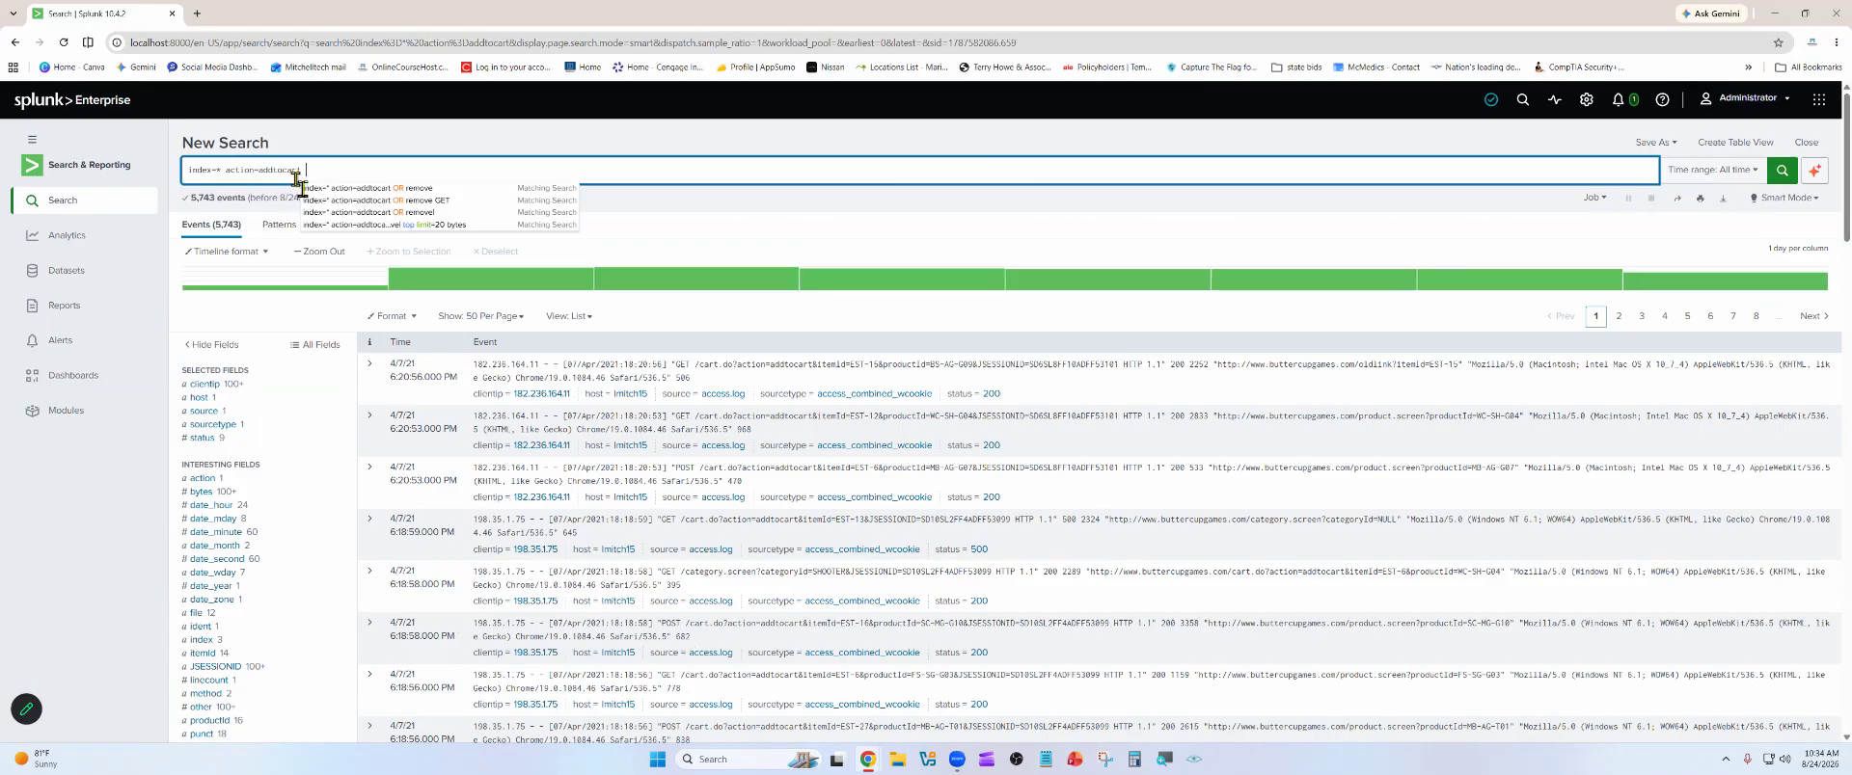
{"action": "type", "text": "OR"}
{"action": "key", "text": "BackSpace"}
{"action": "key", "text": "BackSpace"}
{"action": "type", "text": "or"}
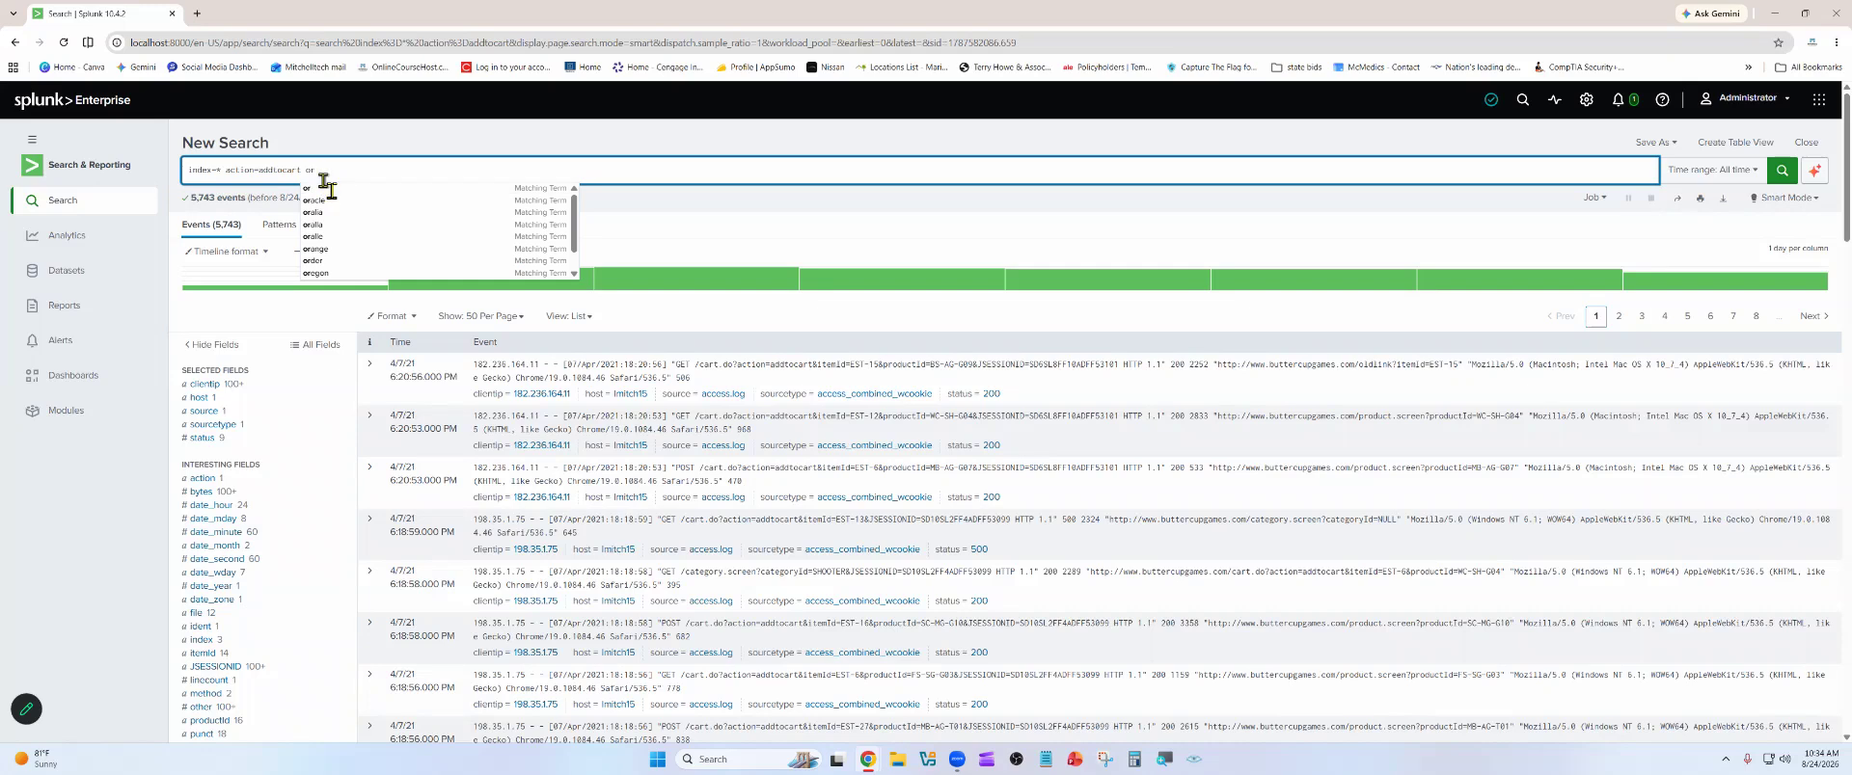
{"action": "left_click_drag", "start_coordinate": [319, 172], "coordinate": [302, 177]}
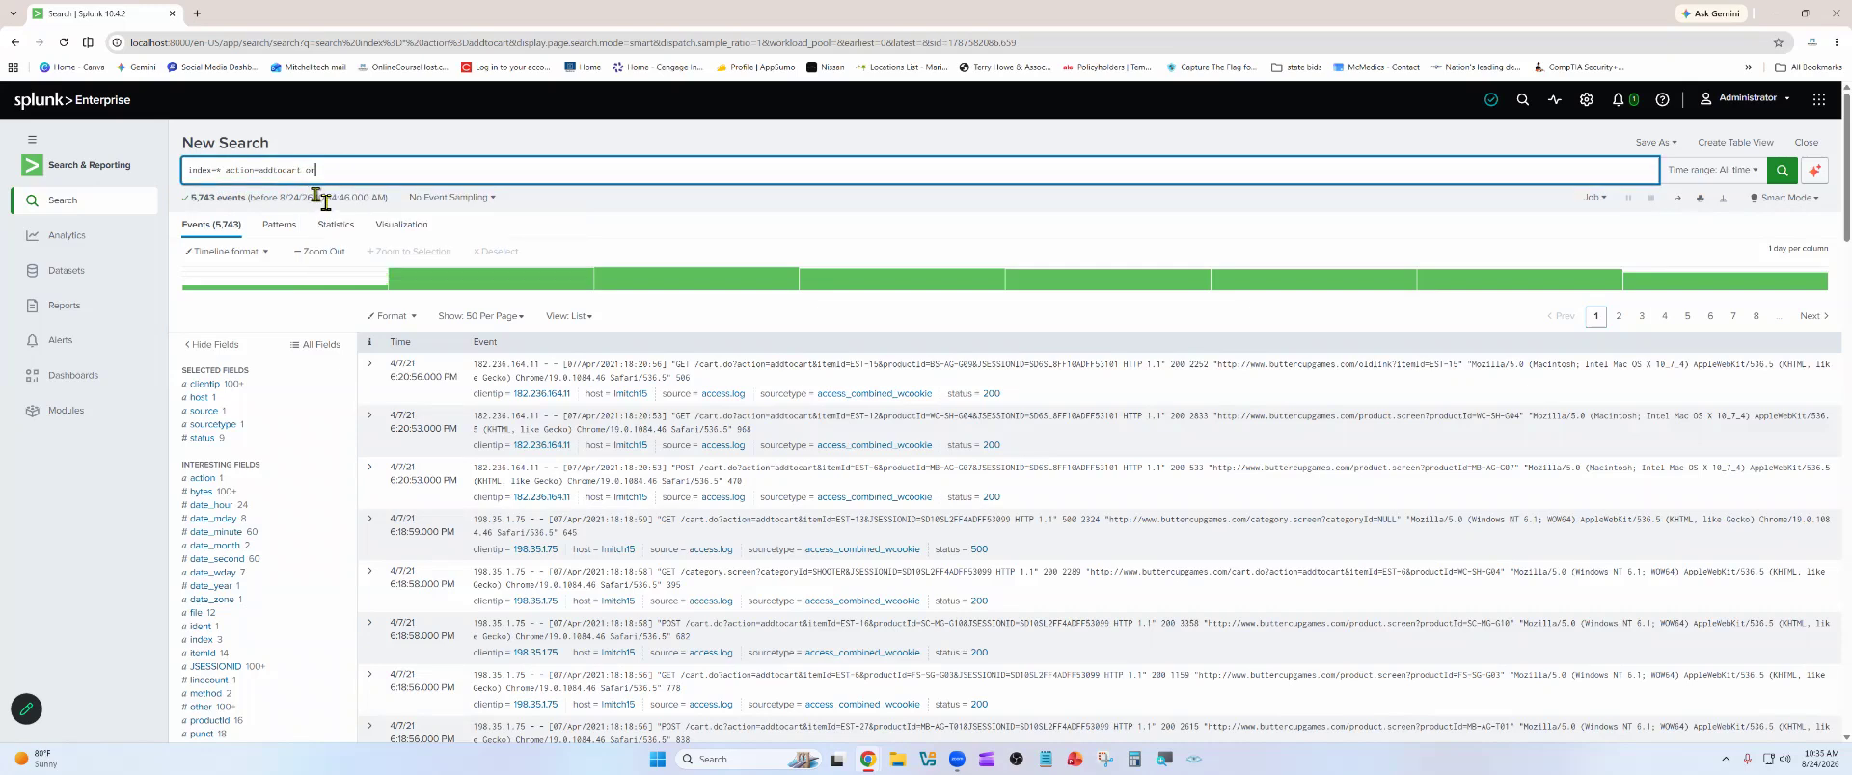
{"action": "key", "text": "BackSpace"}
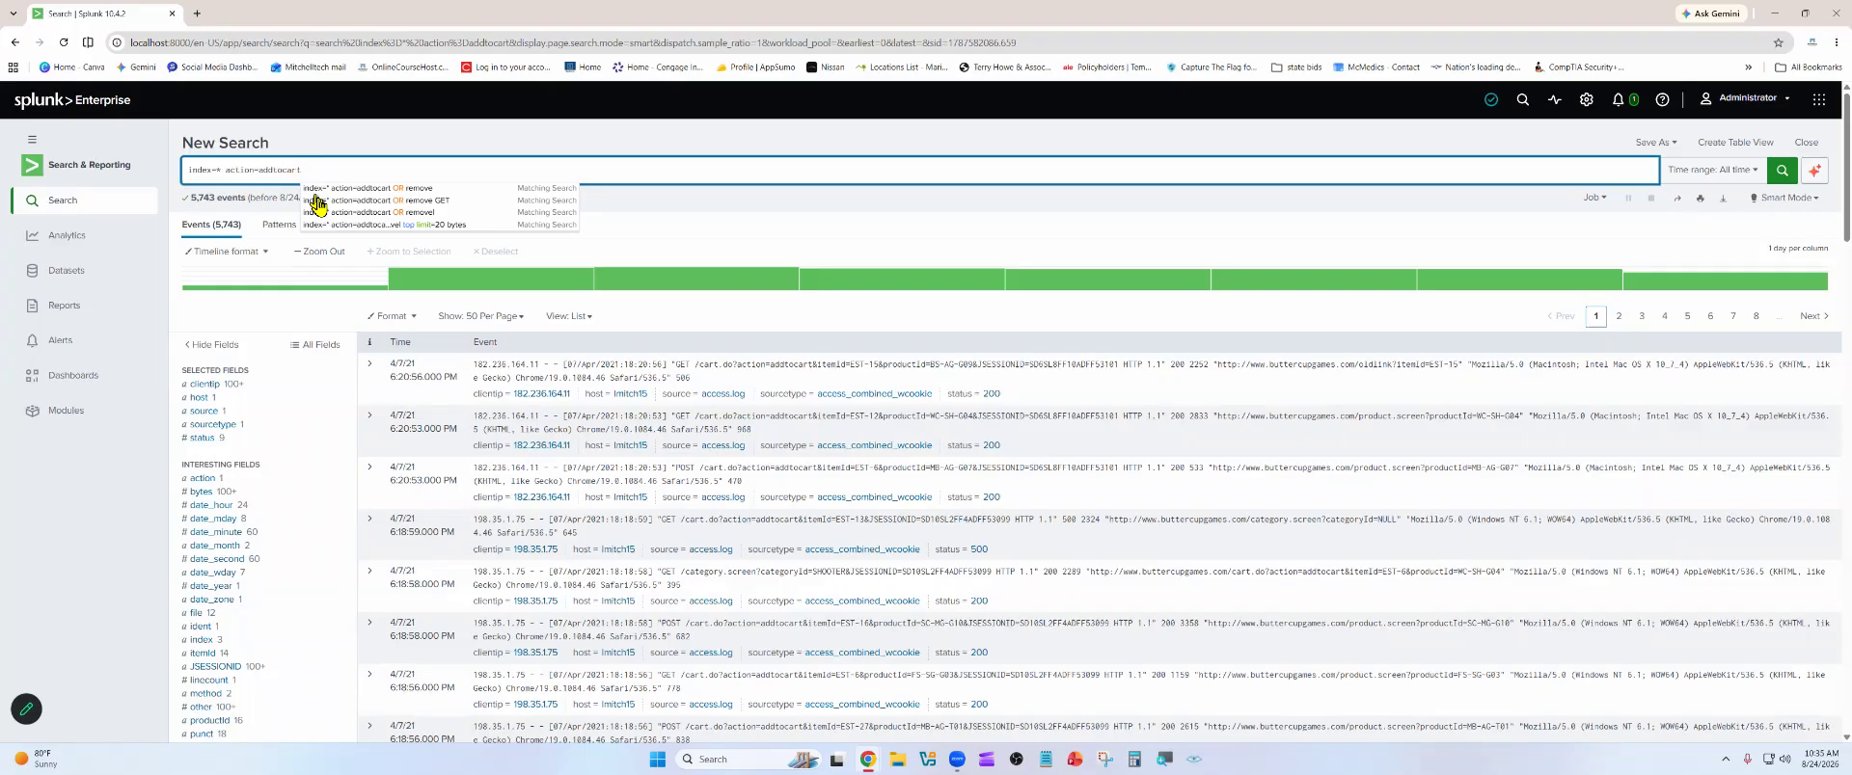
Extend the query to index=* action=addtocart OR remove and run the search
{"action": "type", "text": "OR"}
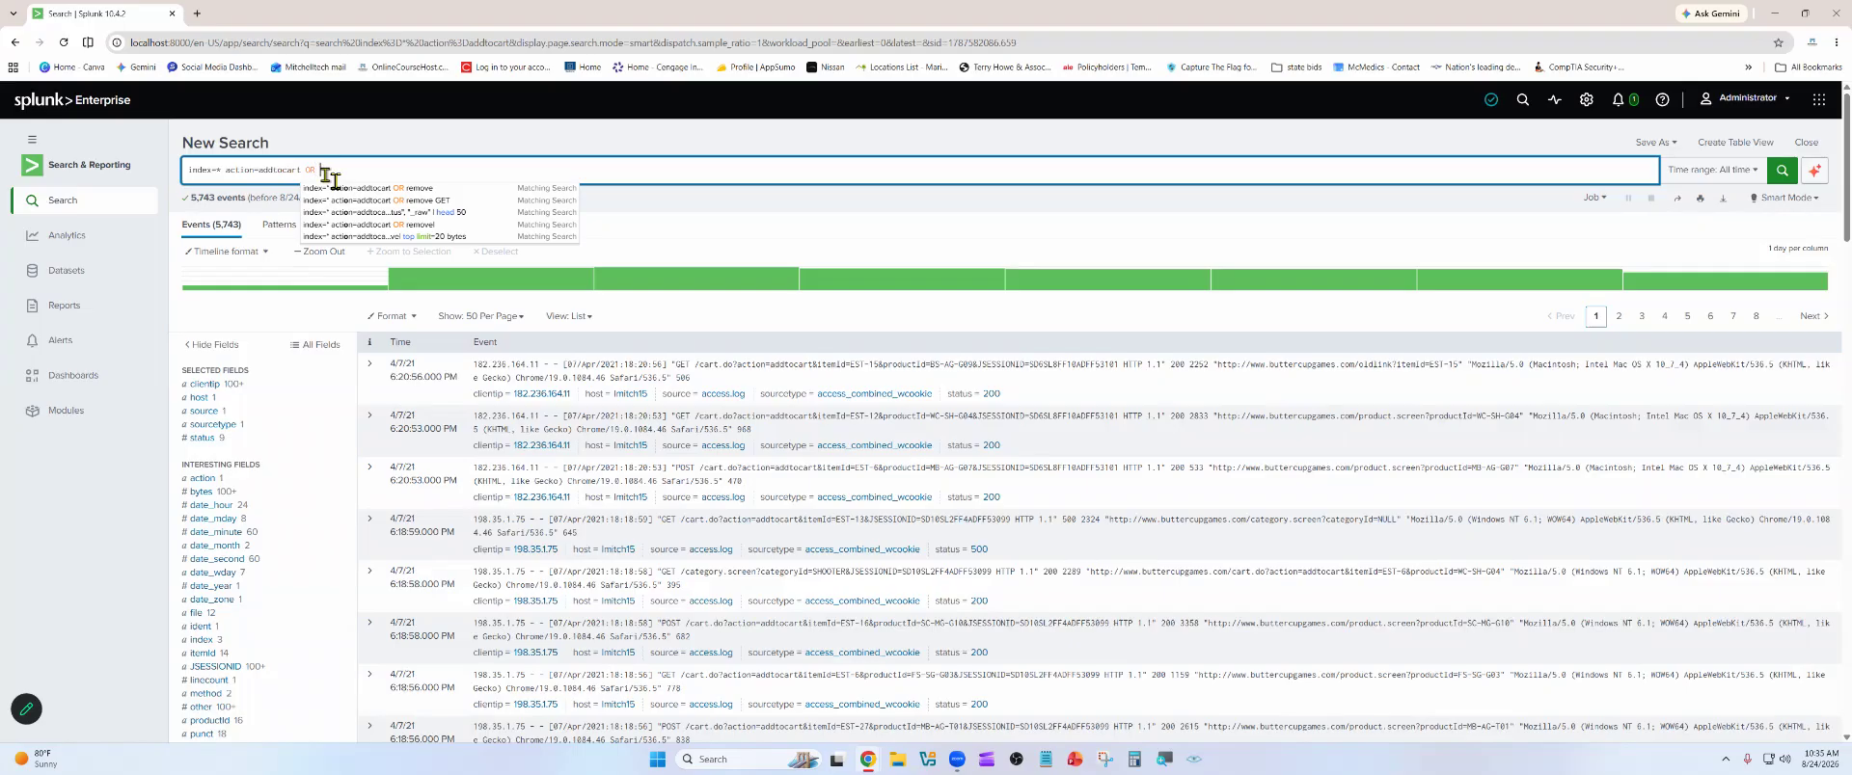
{"action": "type", "text": "remove"}
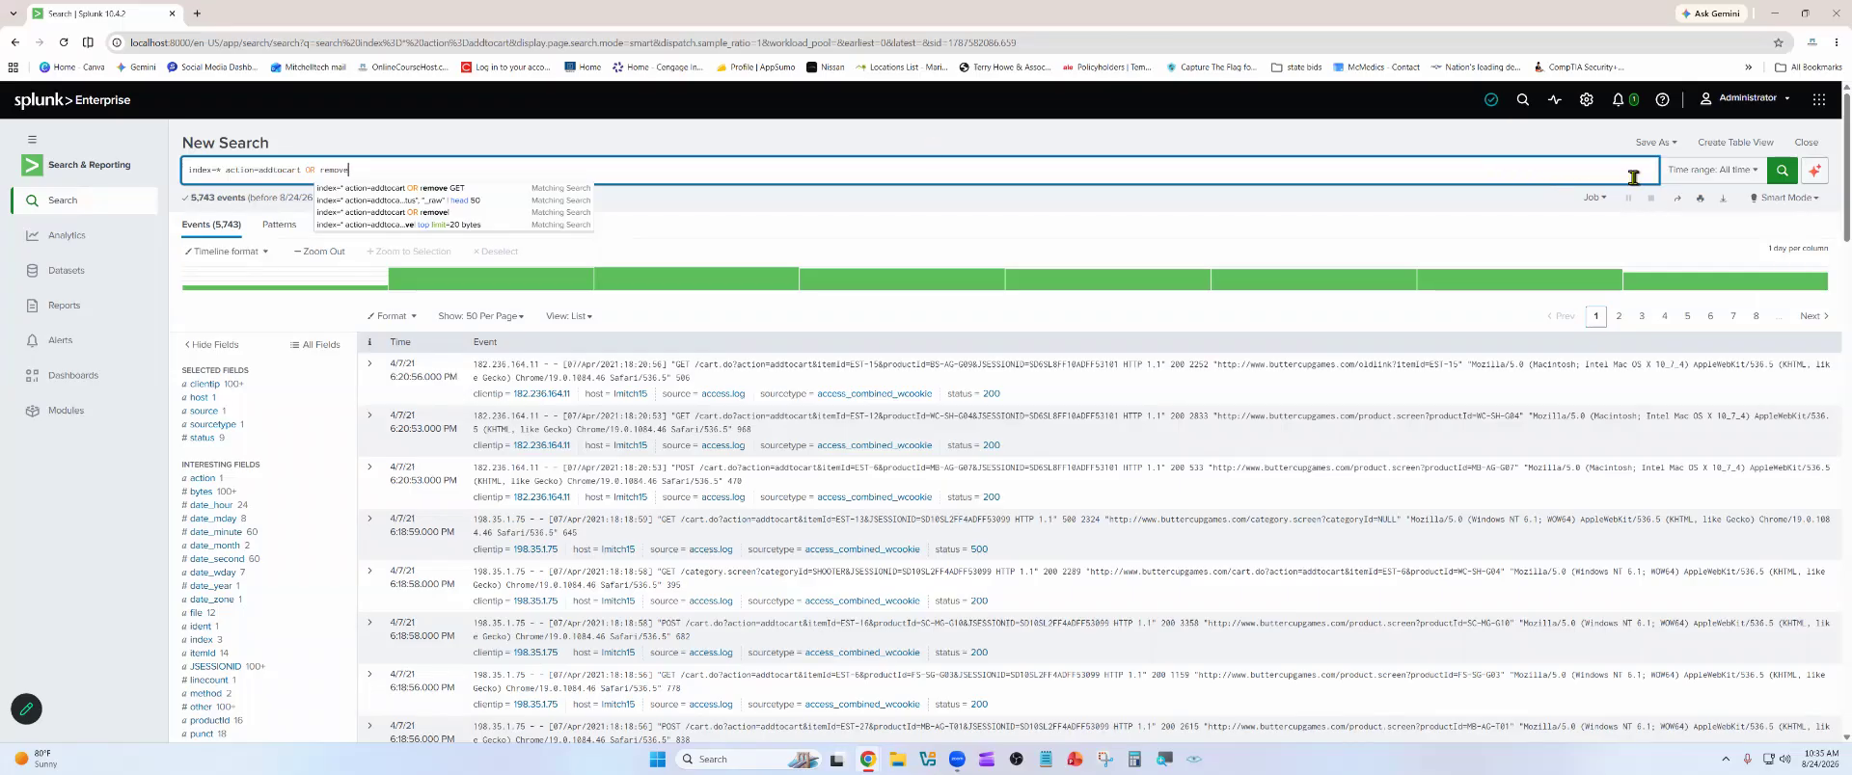
{"action": "left_click", "coordinate": [1782, 170]}
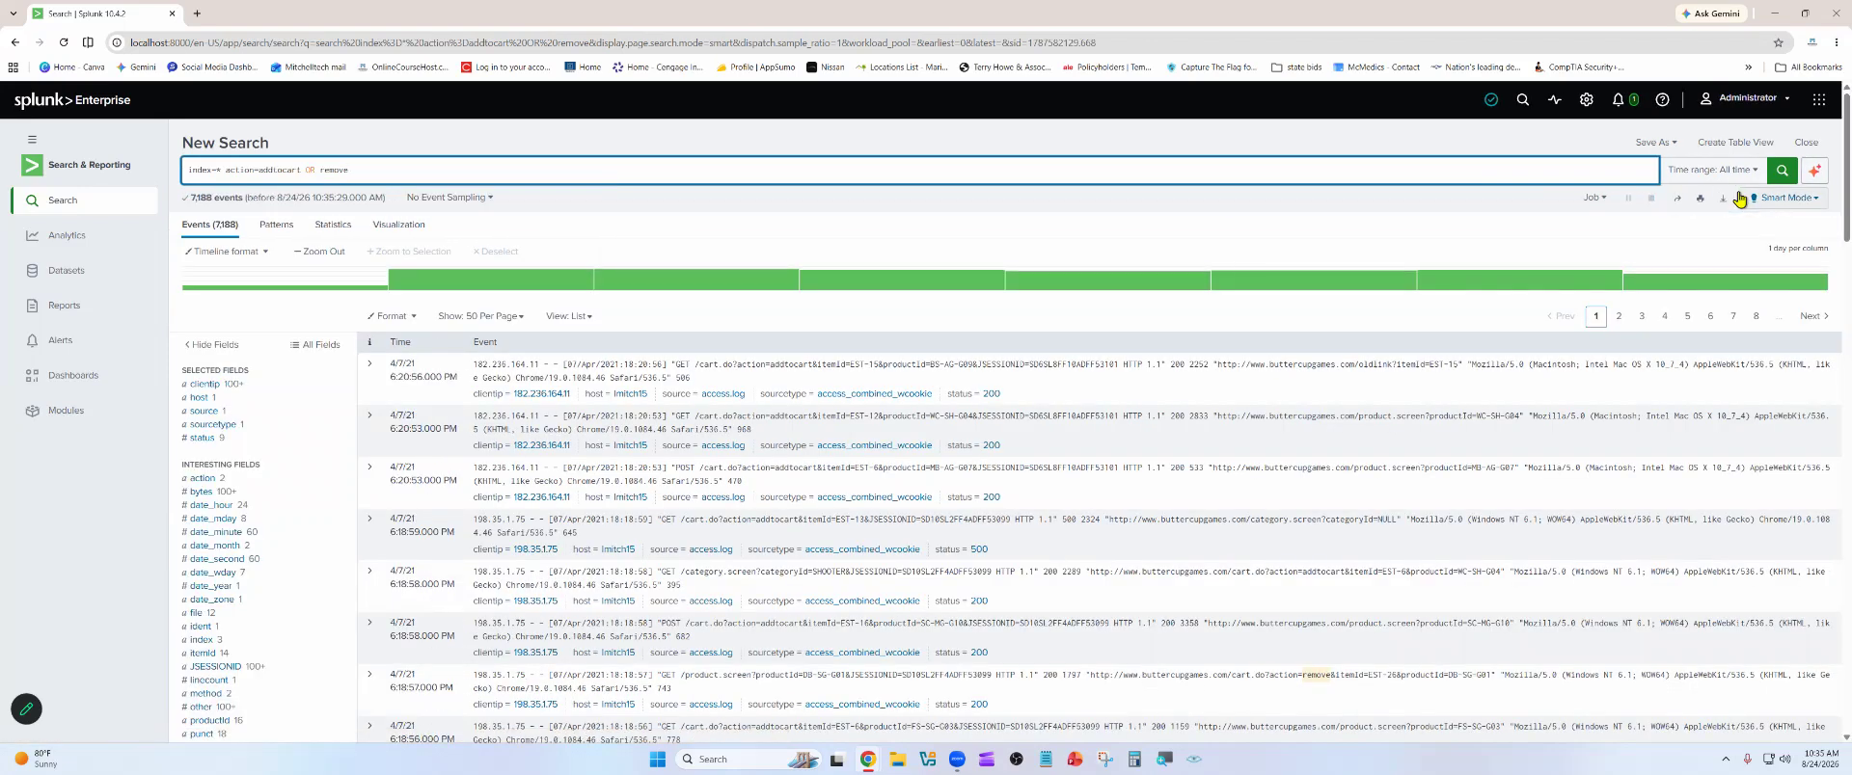
Examine the status values of the returned events, checking the search options for a 200 status and marking the 500 status
{"action": "scroll", "coordinate": [1109, 448], "scroll_direction": "down", "scroll_amount": 2}
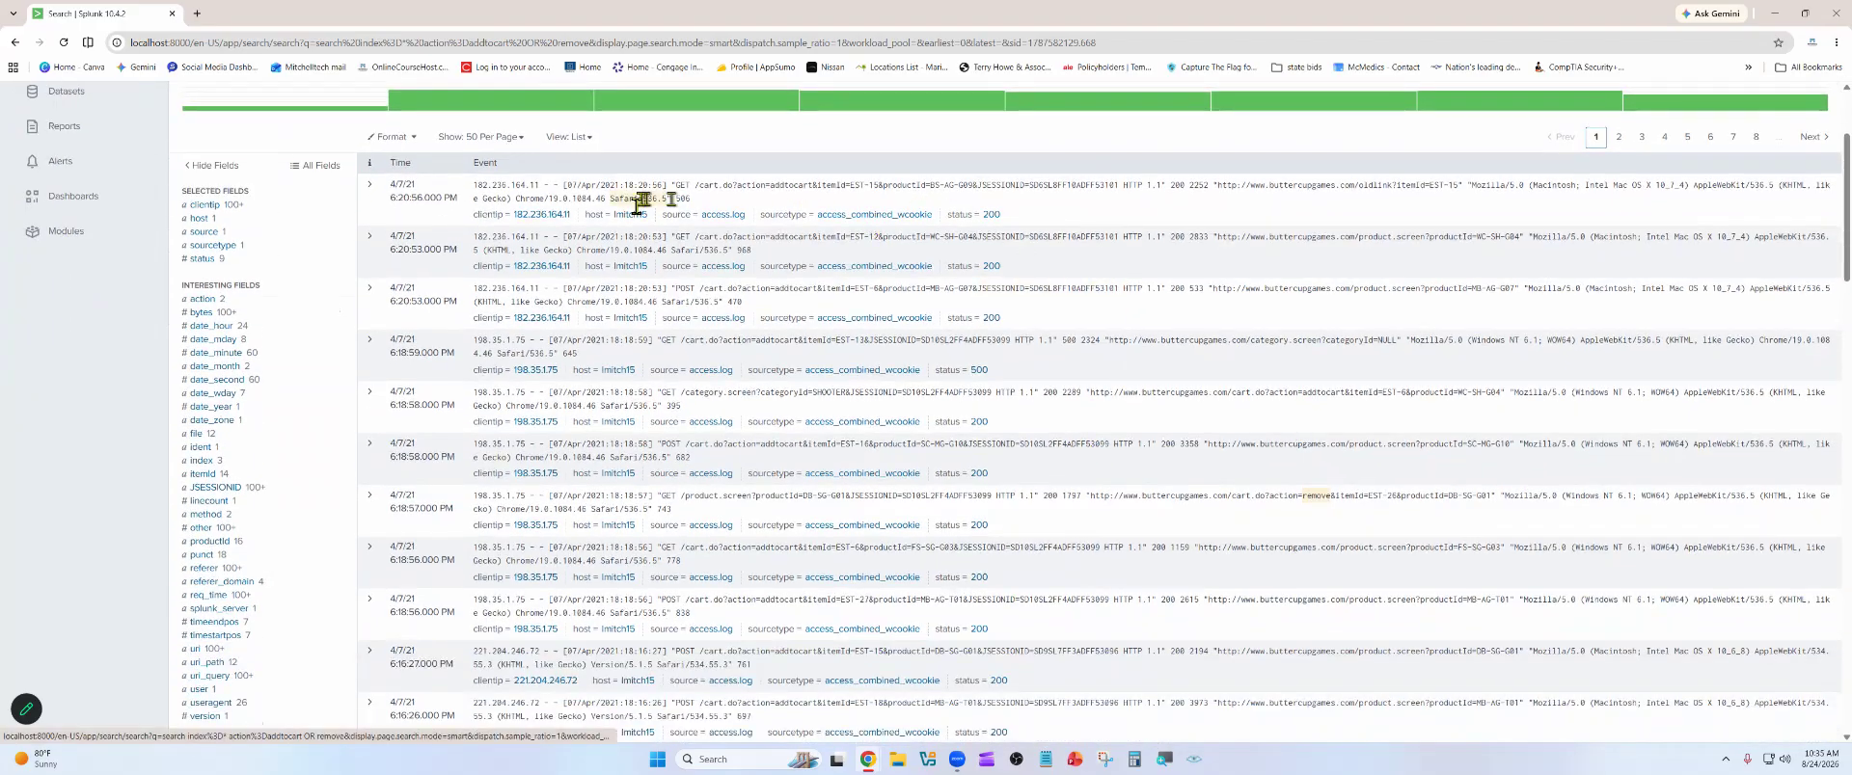
{"action": "scroll", "coordinate": [434, 198], "scroll_direction": "up", "scroll_amount": 1}
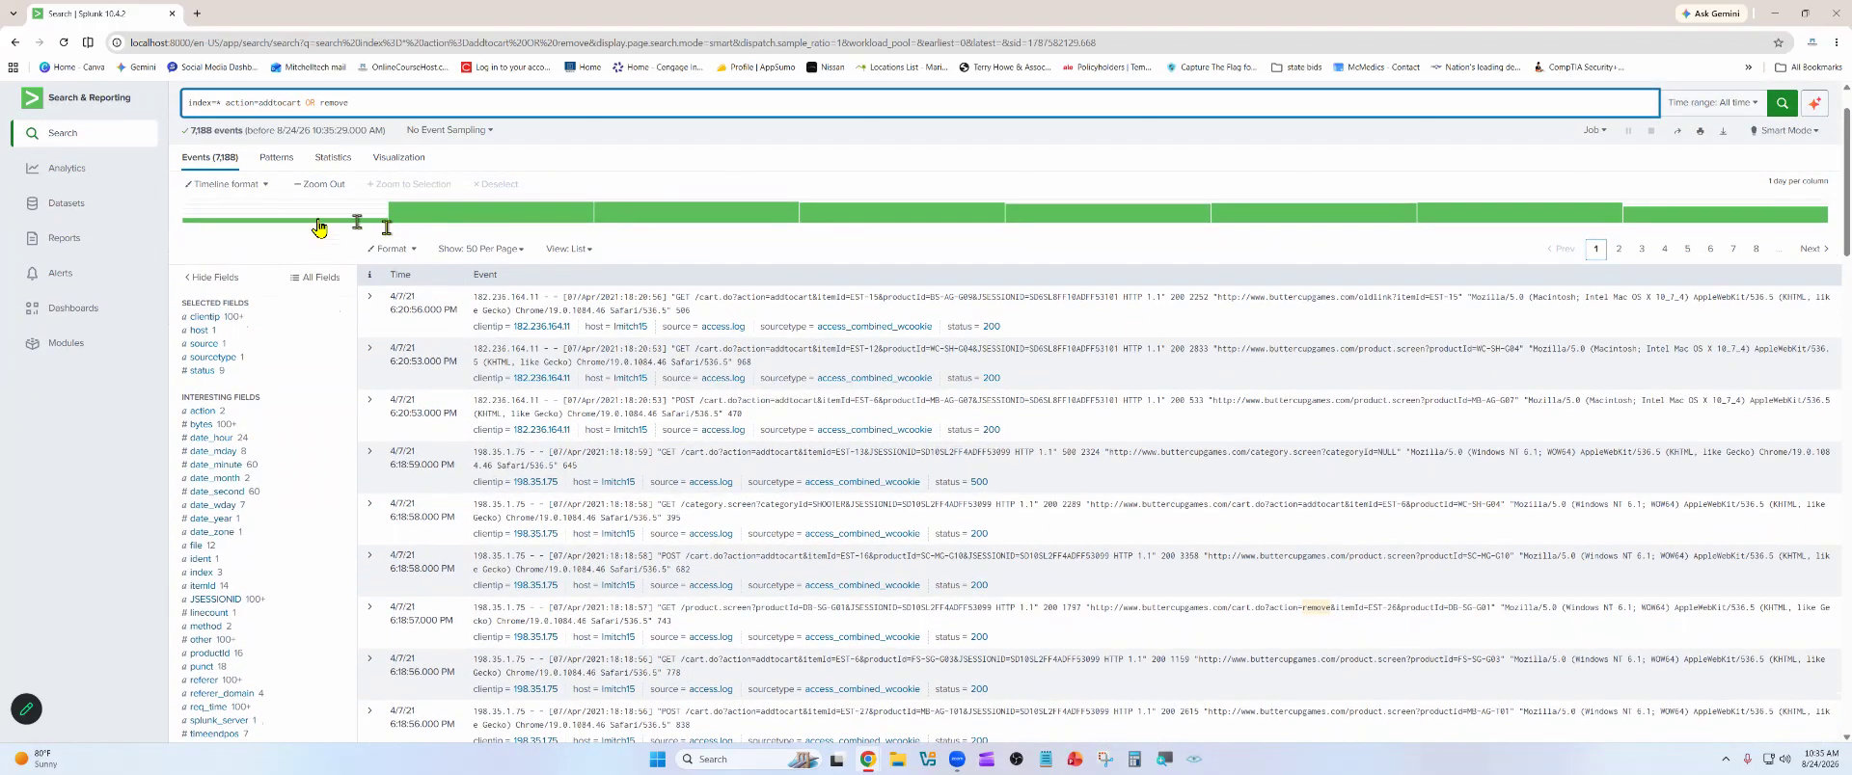
{"action": "left_click", "coordinate": [992, 327]}
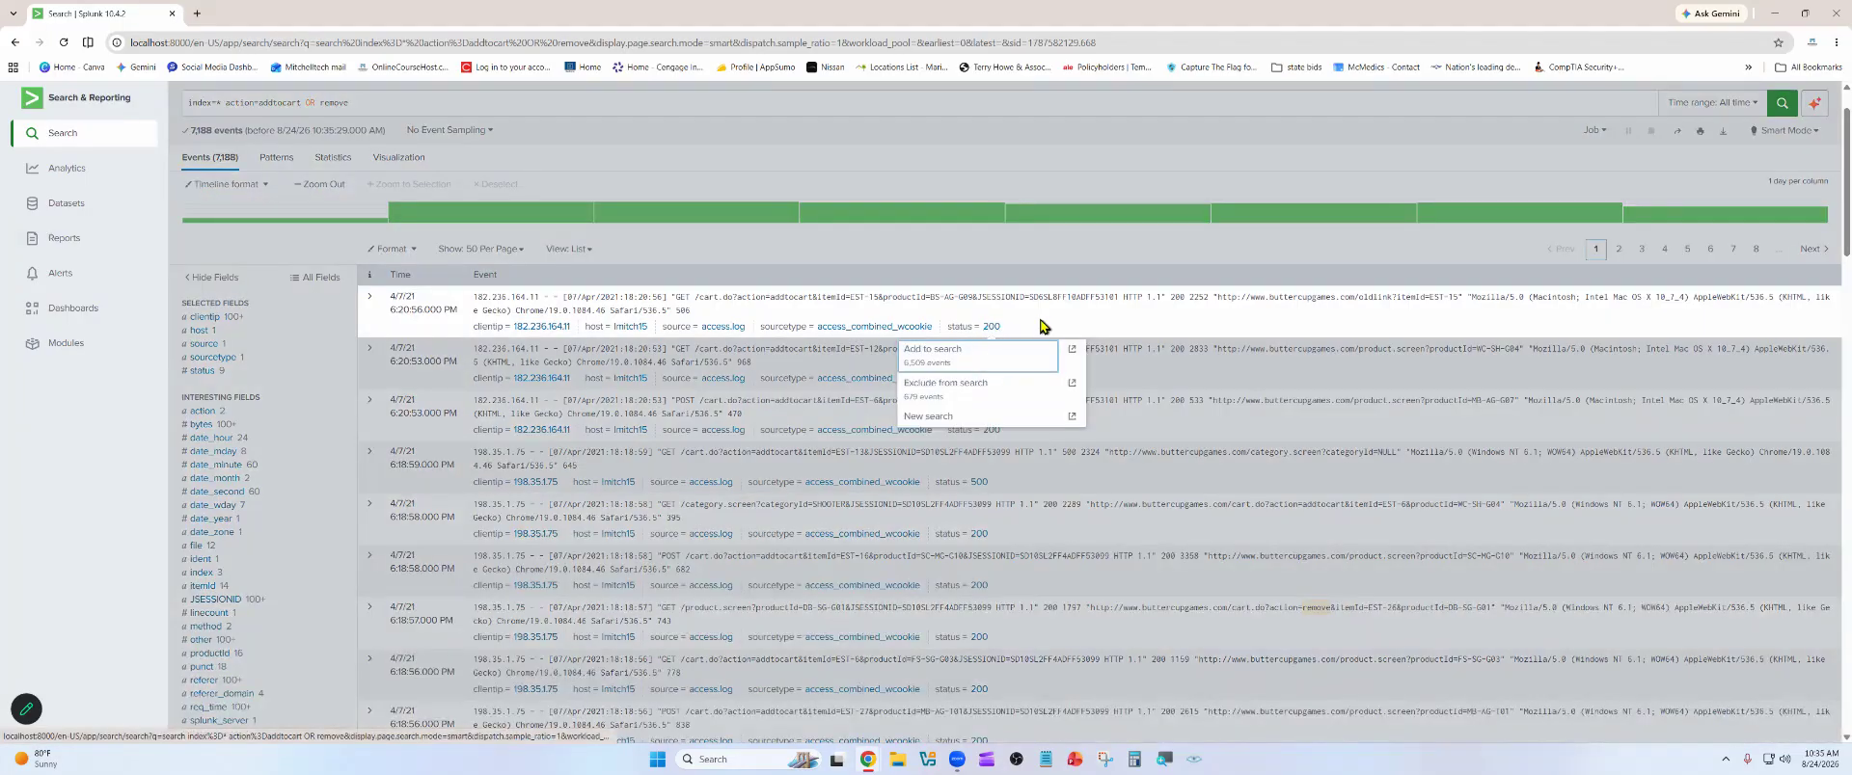
{"action": "left_click", "coordinate": [1041, 322]}
{"action": "scroll", "coordinate": [998, 385], "scroll_direction": "down", "scroll_amount": 2}
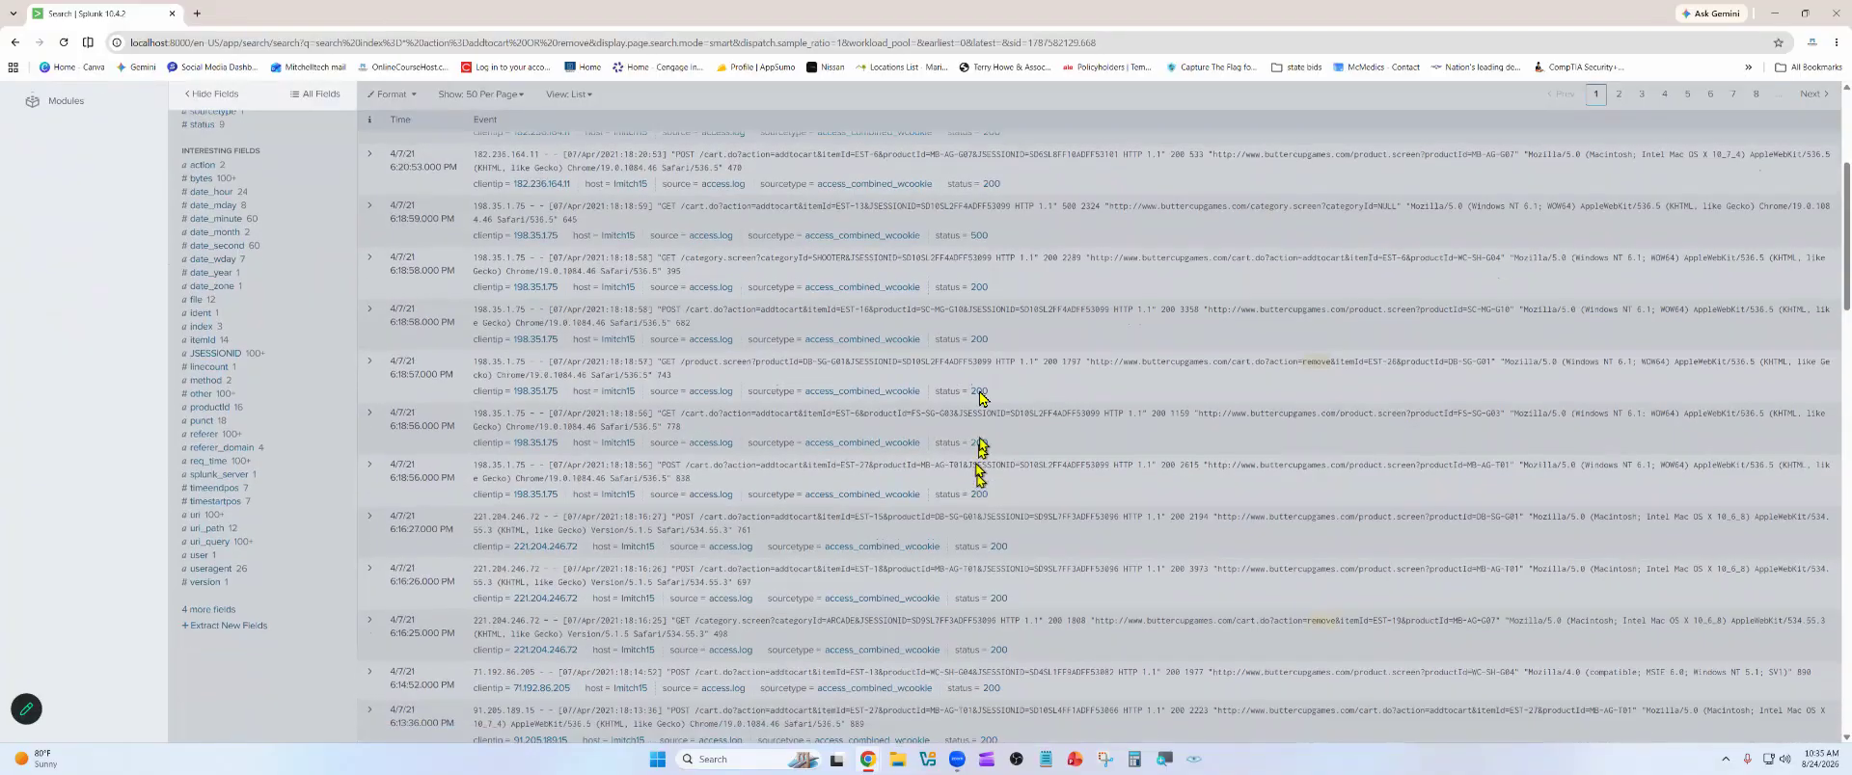
{"action": "left_click", "coordinate": [1011, 259]}
{"action": "left_click_drag", "start_coordinate": [1011, 259], "coordinate": [982, 254]}
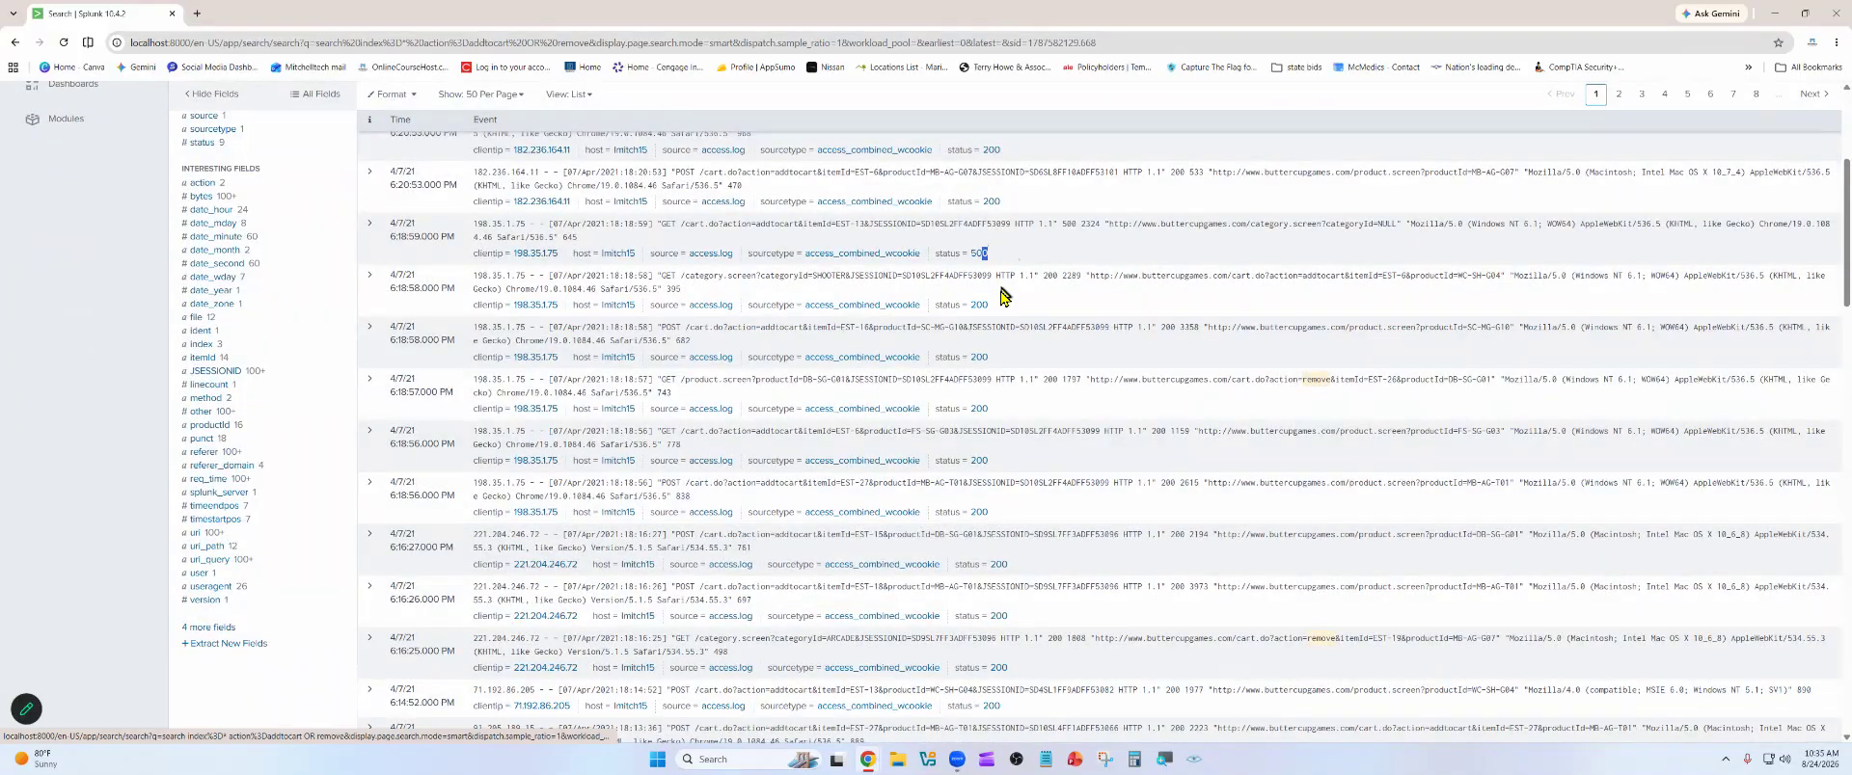
Examine the timestamps and client IP addresses across the returned addtocart and remove events
{"action": "scroll", "coordinate": [1003, 301], "scroll_direction": "up", "scroll_amount": 3}
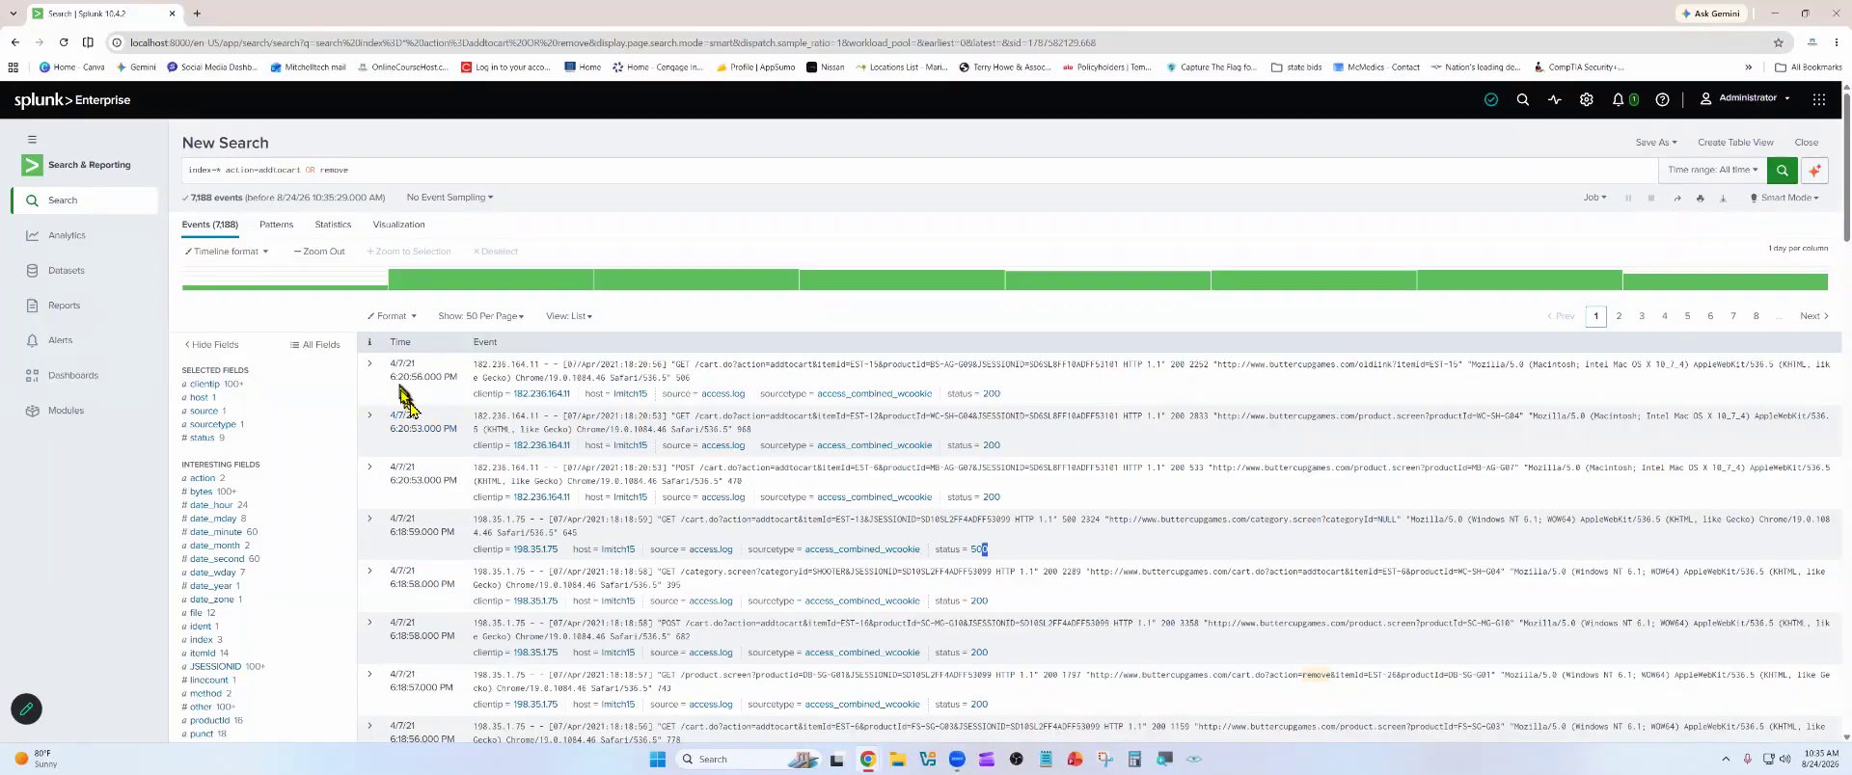
{"action": "scroll", "coordinate": [415, 502], "scroll_direction": "down", "scroll_amount": 1}
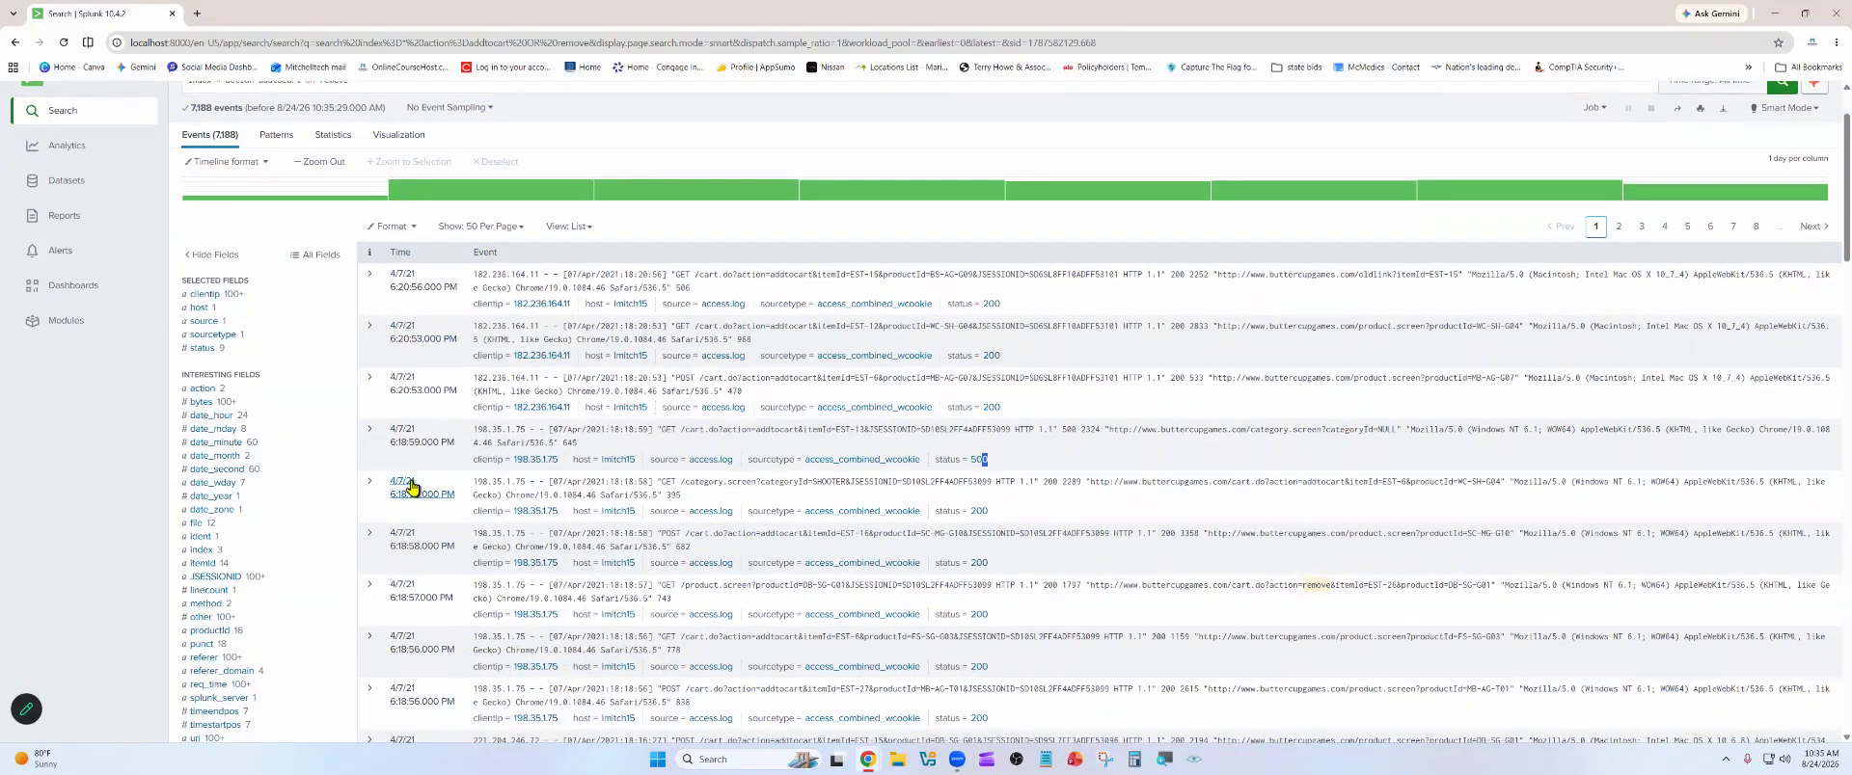
{"action": "scroll", "coordinate": [411, 487], "scroll_direction": "down", "scroll_amount": 1}
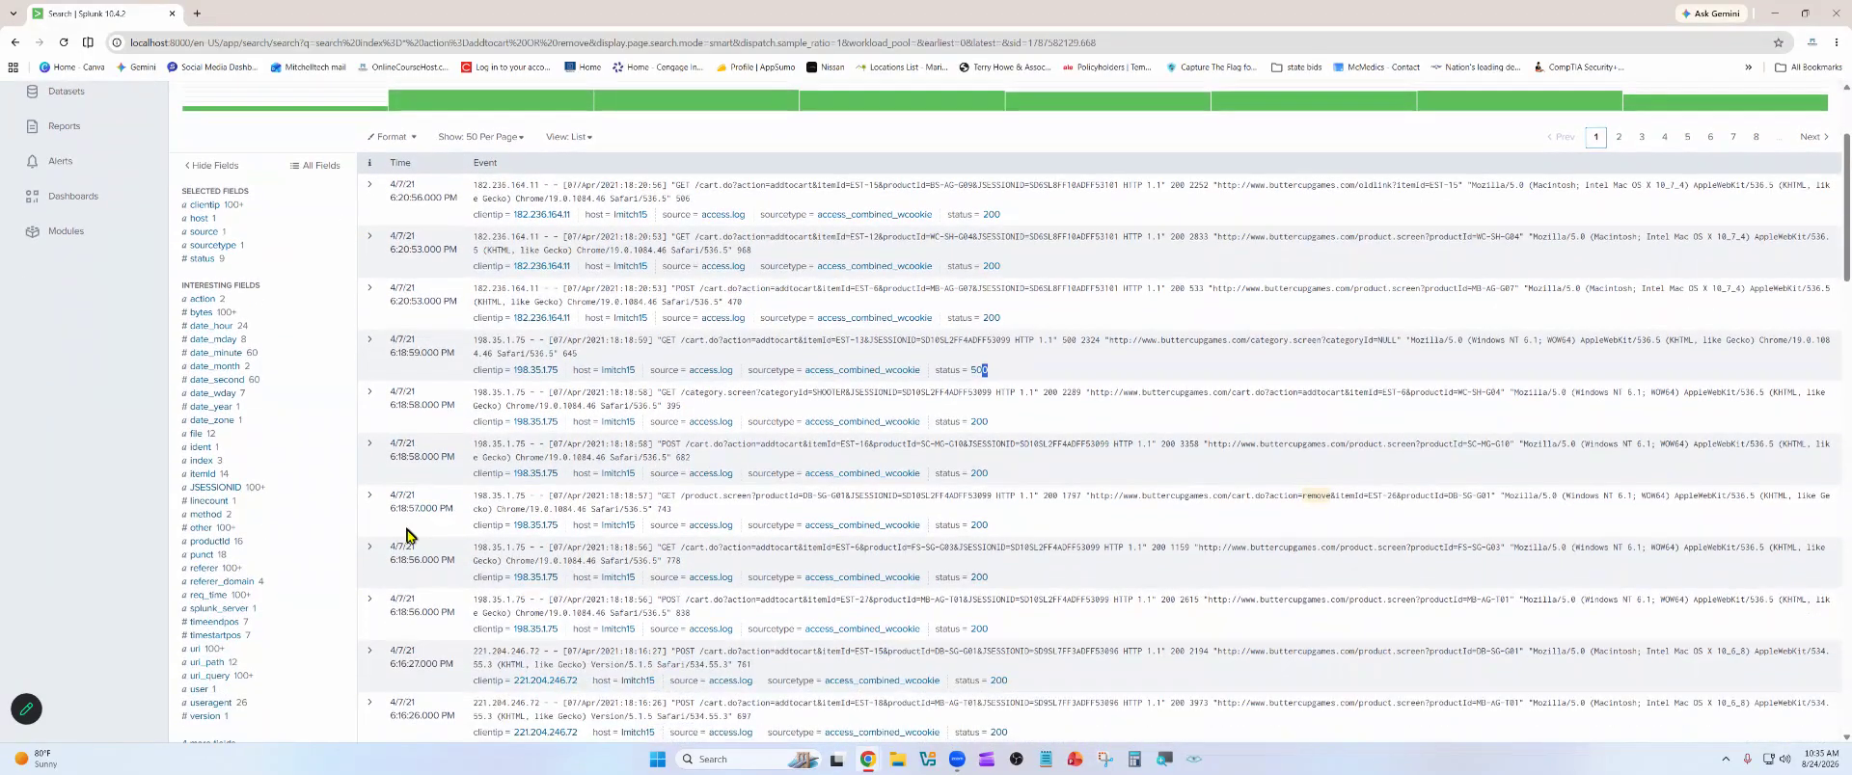
{"action": "scroll", "coordinate": [407, 536], "scroll_direction": "down", "scroll_amount": 1}
{"action": "scroll", "coordinate": [565, 401], "scroll_direction": "down", "scroll_amount": 1}
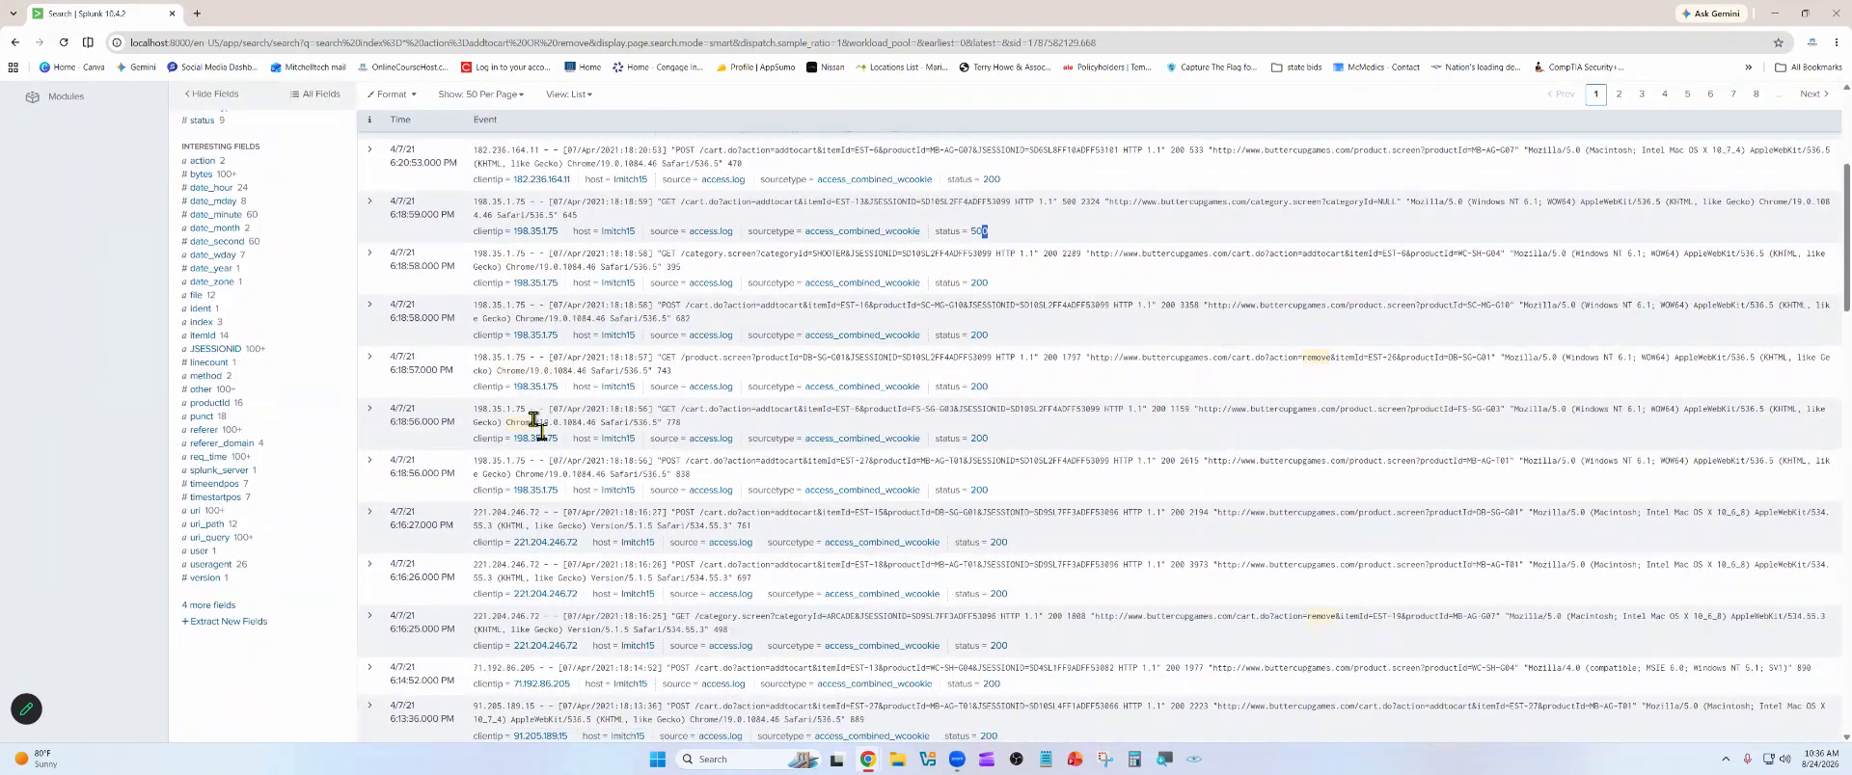
{"action": "scroll", "coordinate": [528, 436], "scroll_direction": "down", "scroll_amount": 1}
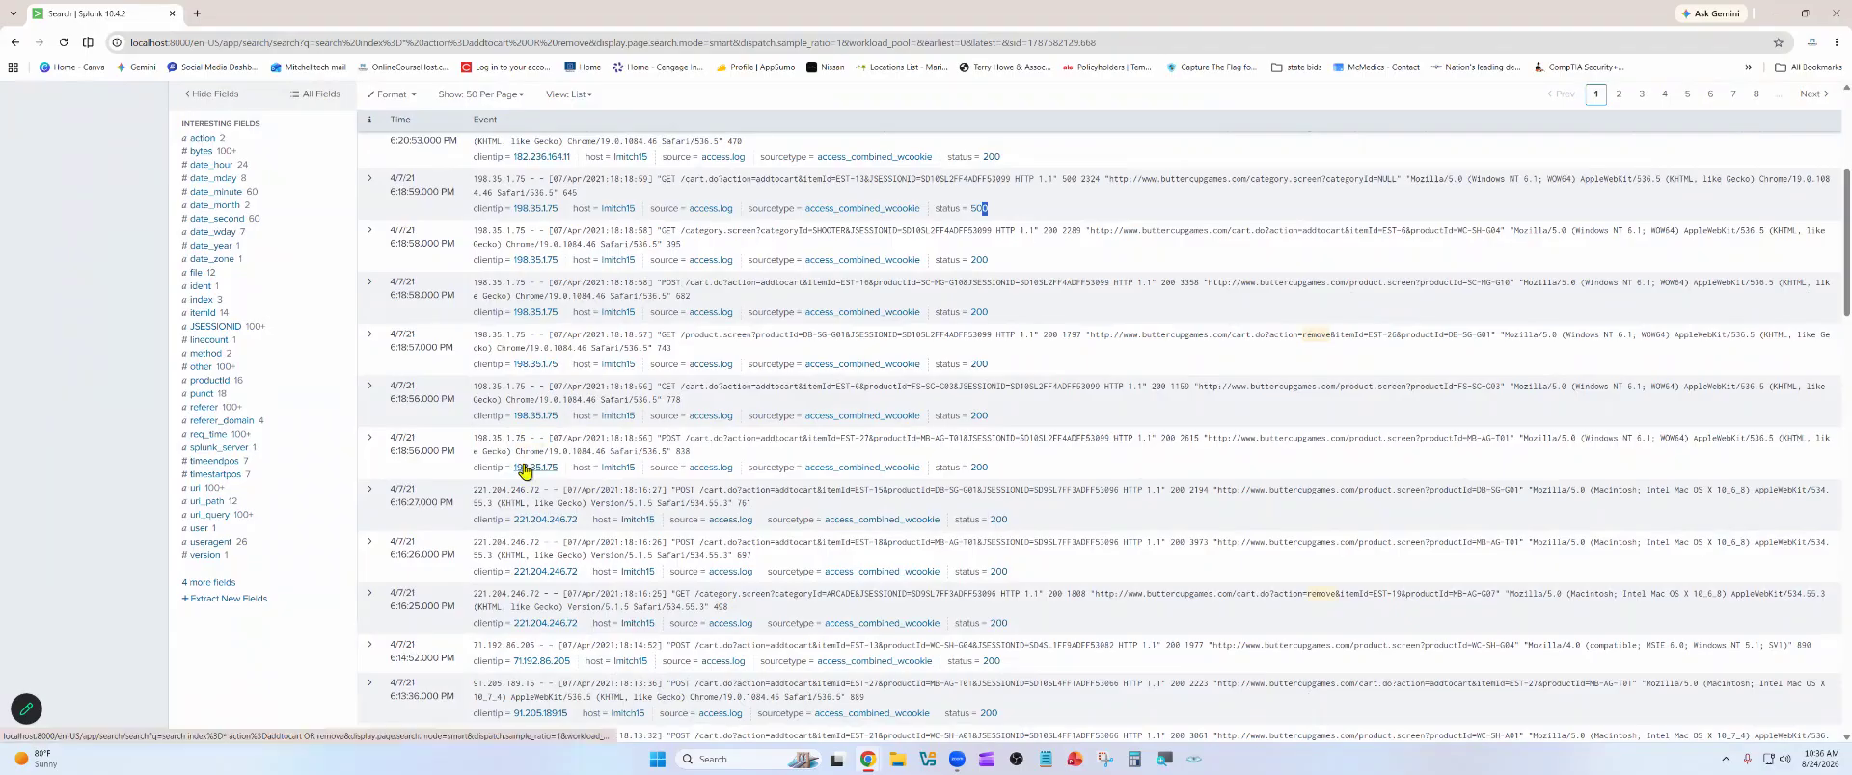
{"action": "scroll", "coordinate": [511, 490], "scroll_direction": "up", "scroll_amount": 4}
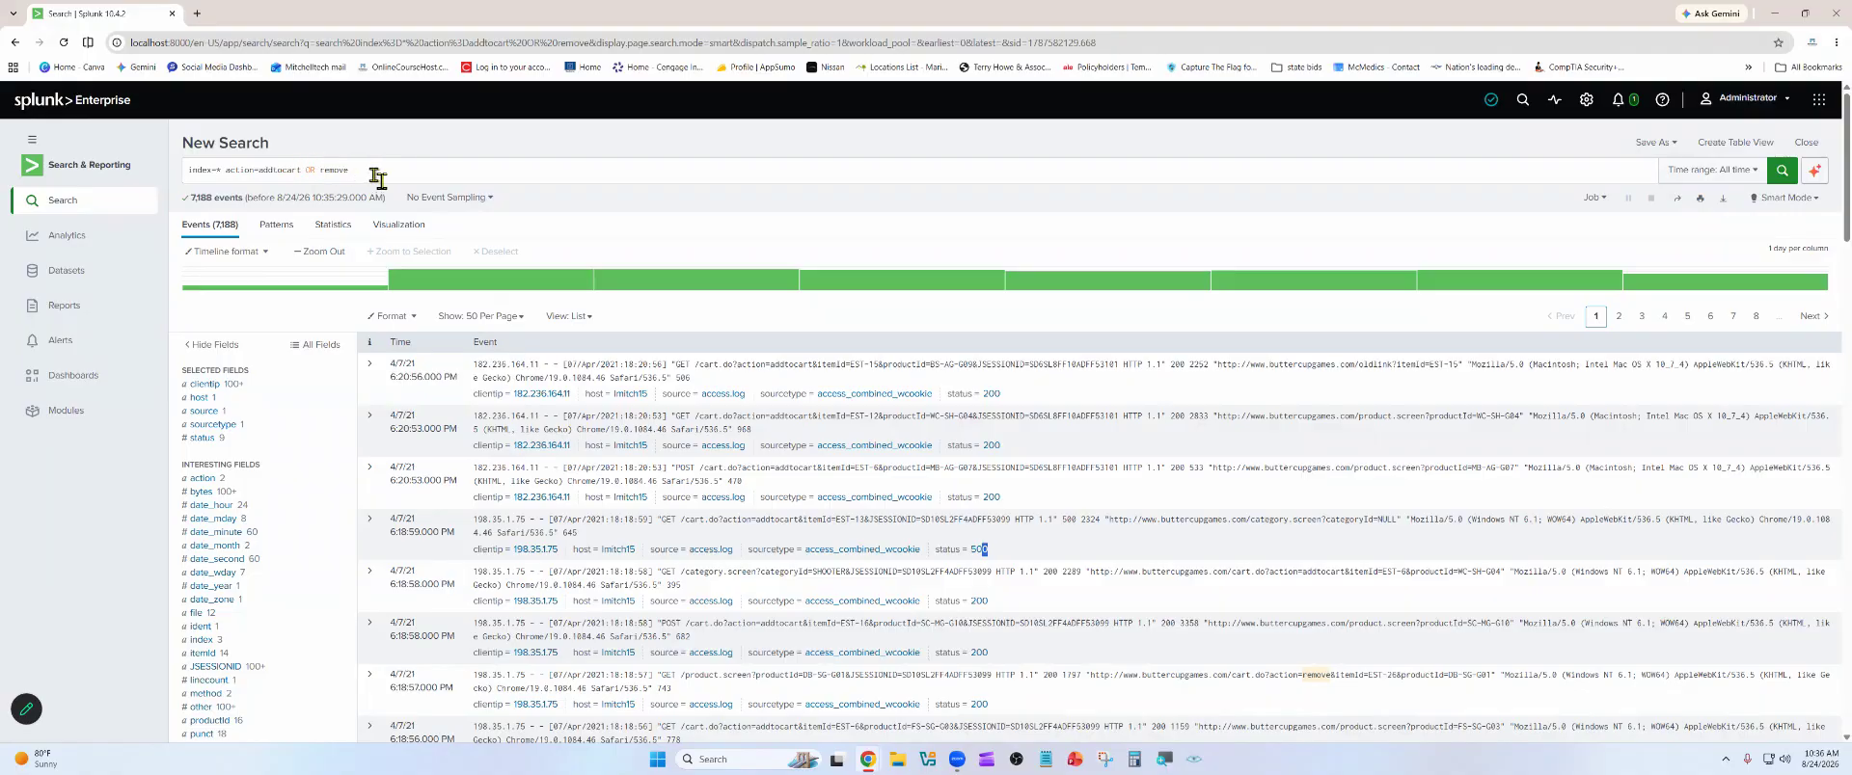
Set up the search as a new private dashboard titled "add and remove cart" with the description "status 200 and 500"
{"action": "left_click", "coordinate": [376, 176]}
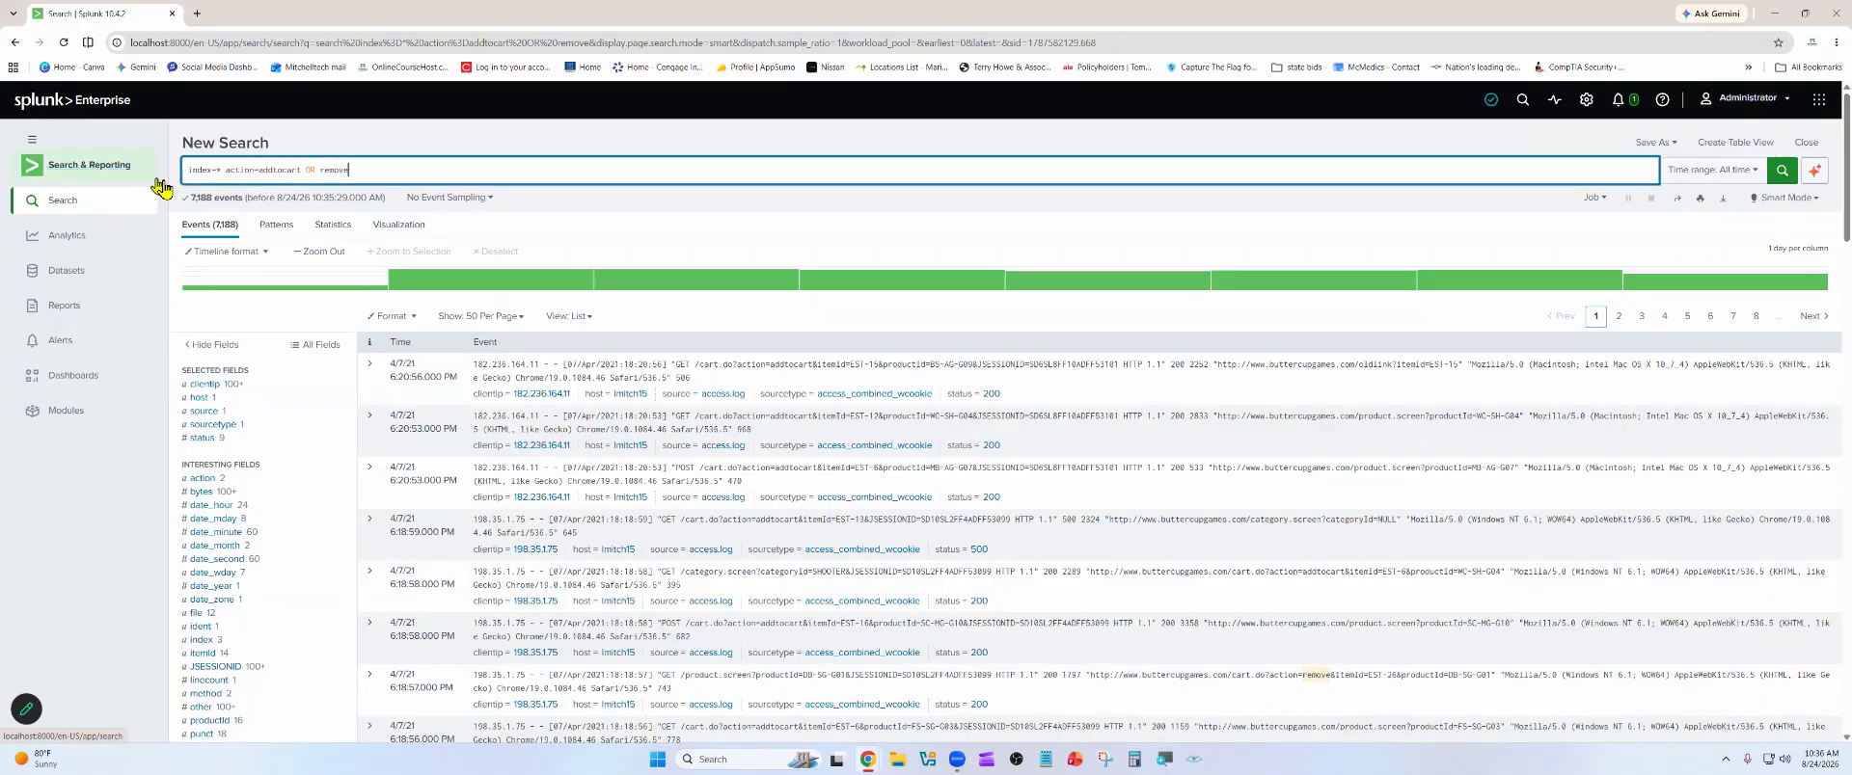
{"action": "left_click_drag", "start_coordinate": [357, 180], "coordinate": [204, 171]}
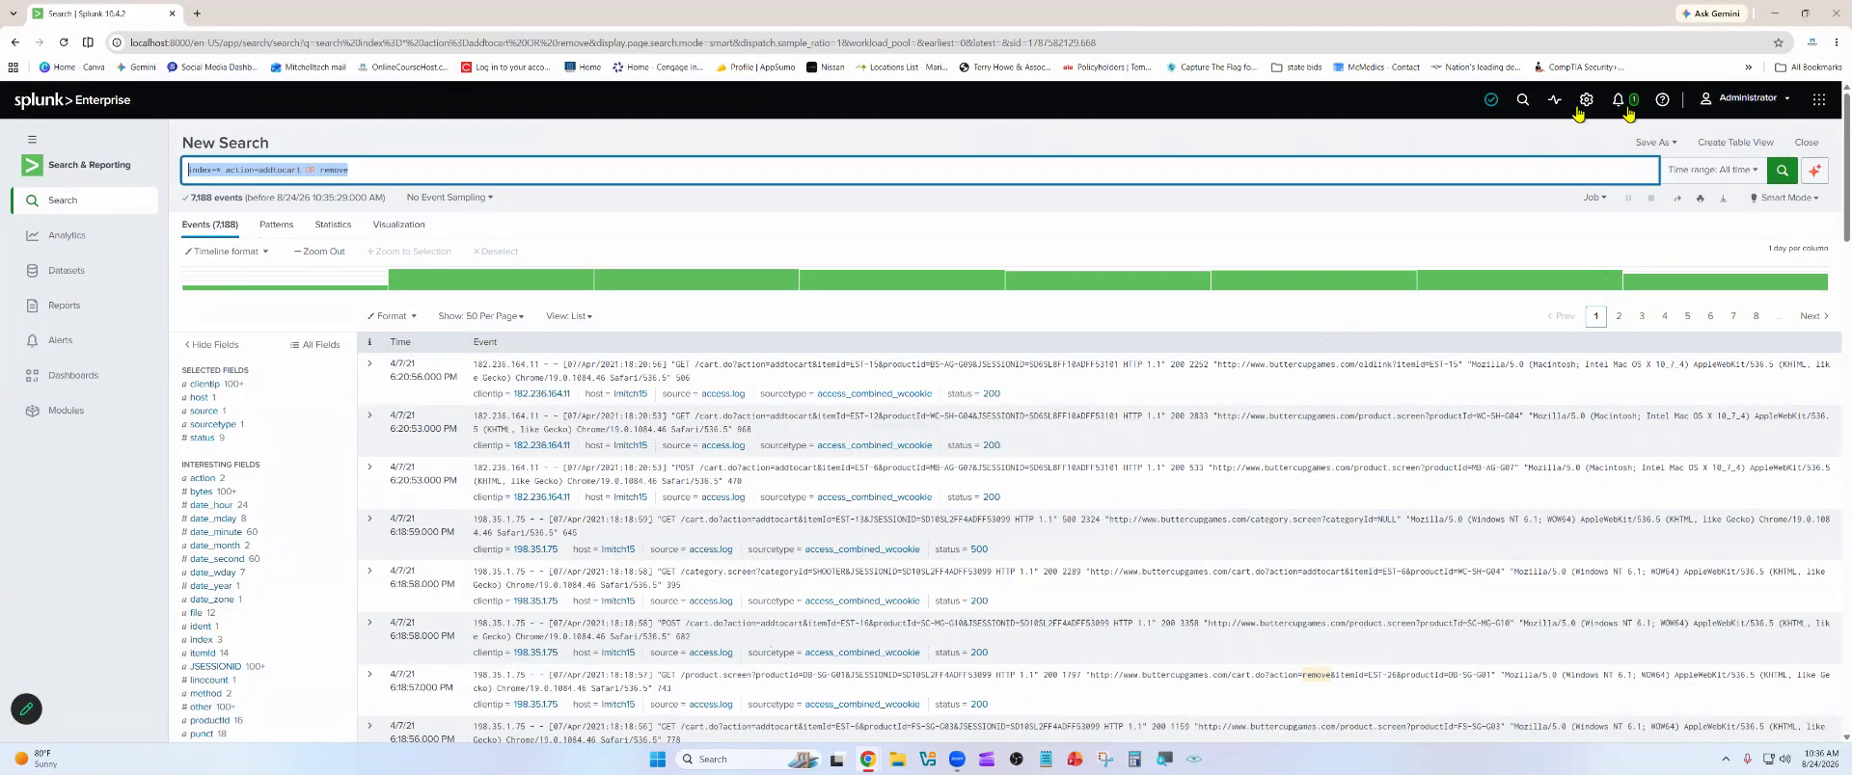
{"action": "left_click", "coordinate": [1666, 150]}
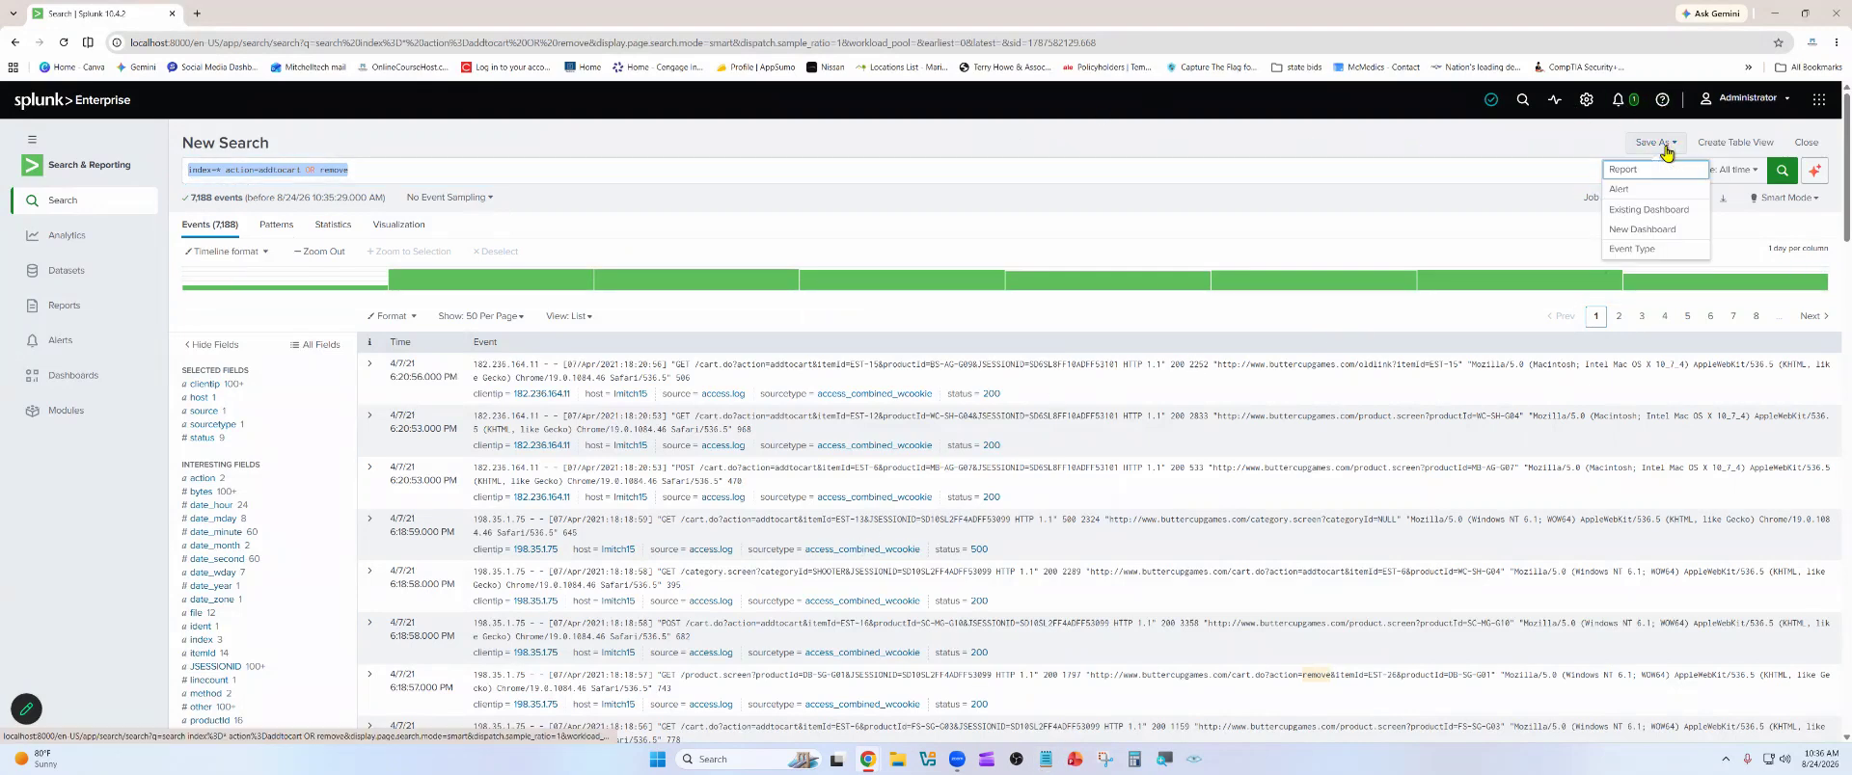
{"action": "left_click", "coordinate": [1652, 232]}
{"action": "left_click", "coordinate": [928, 177]}
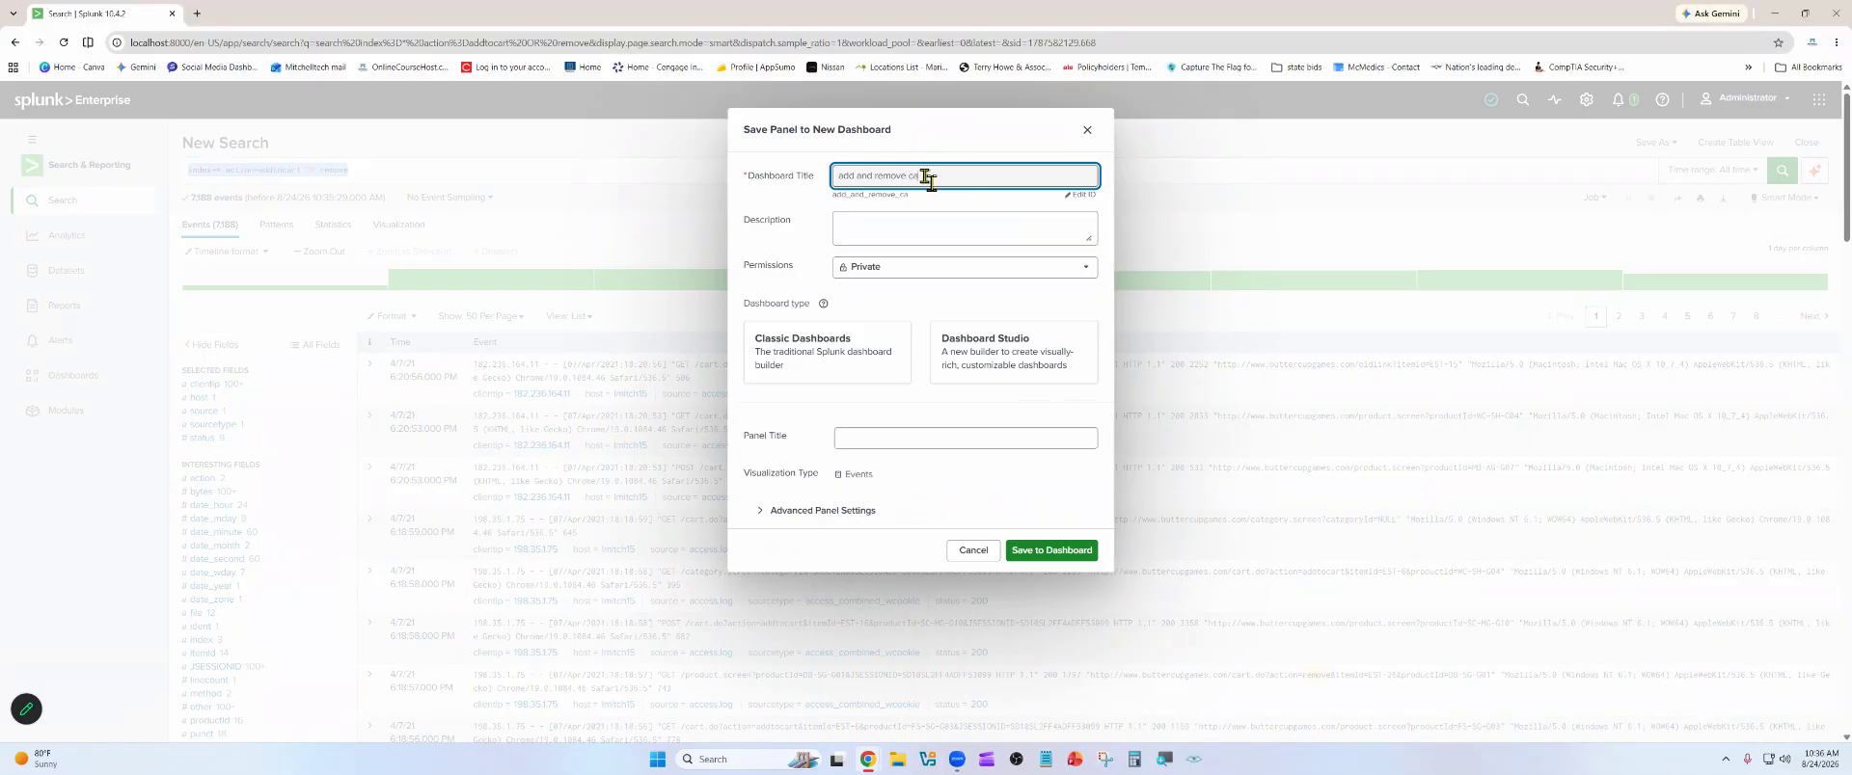
{"action": "left_click", "coordinate": [963, 236]}
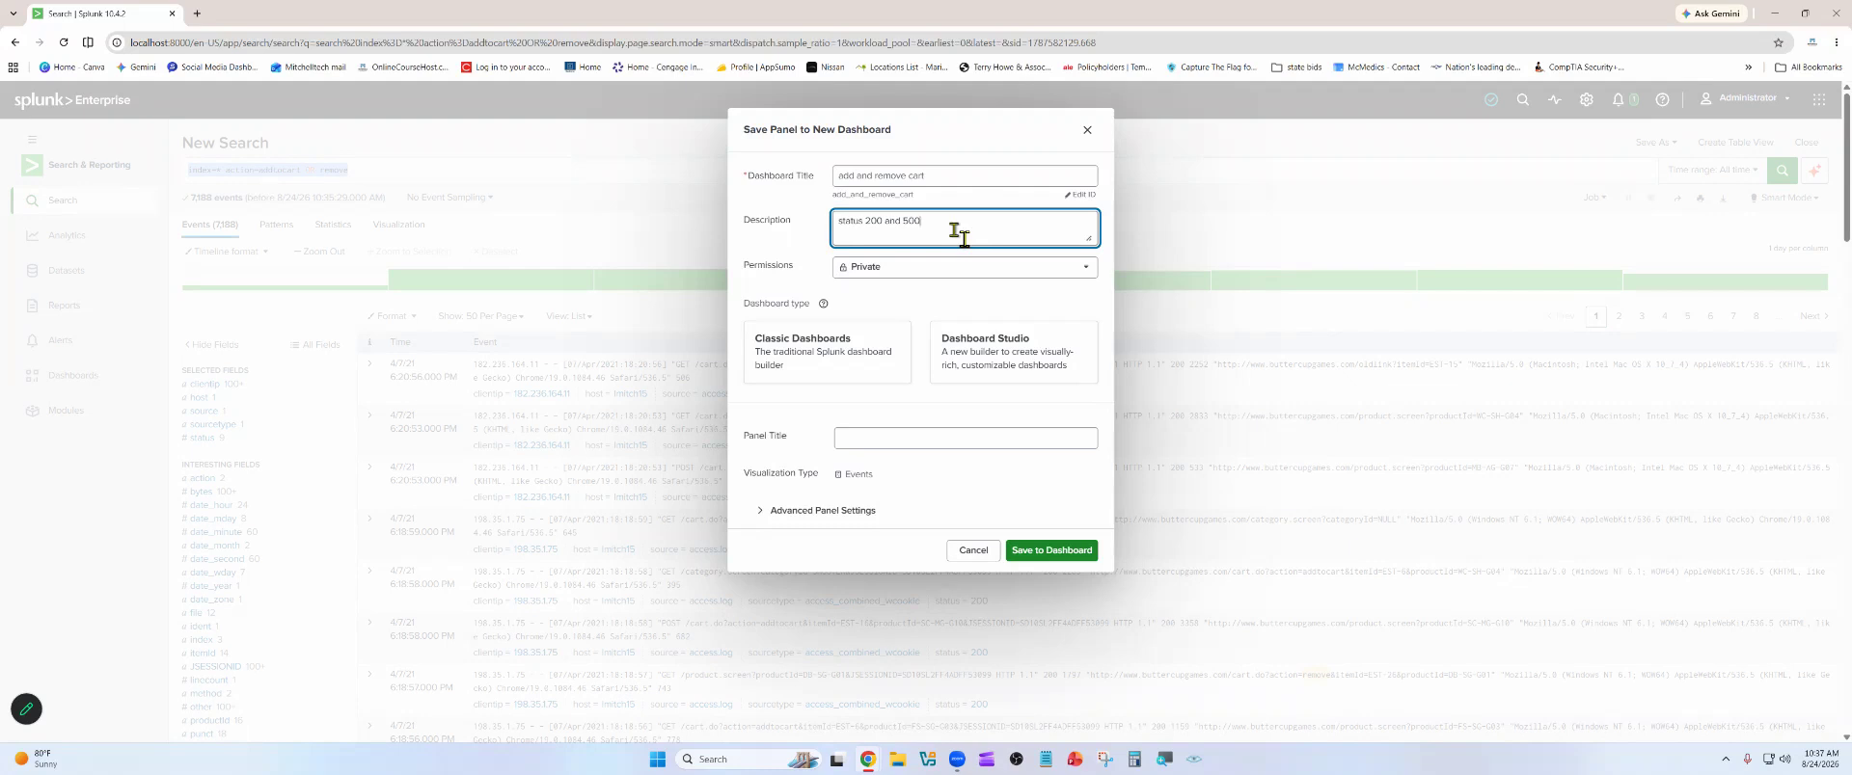
{"action": "left_click", "coordinate": [970, 274]}
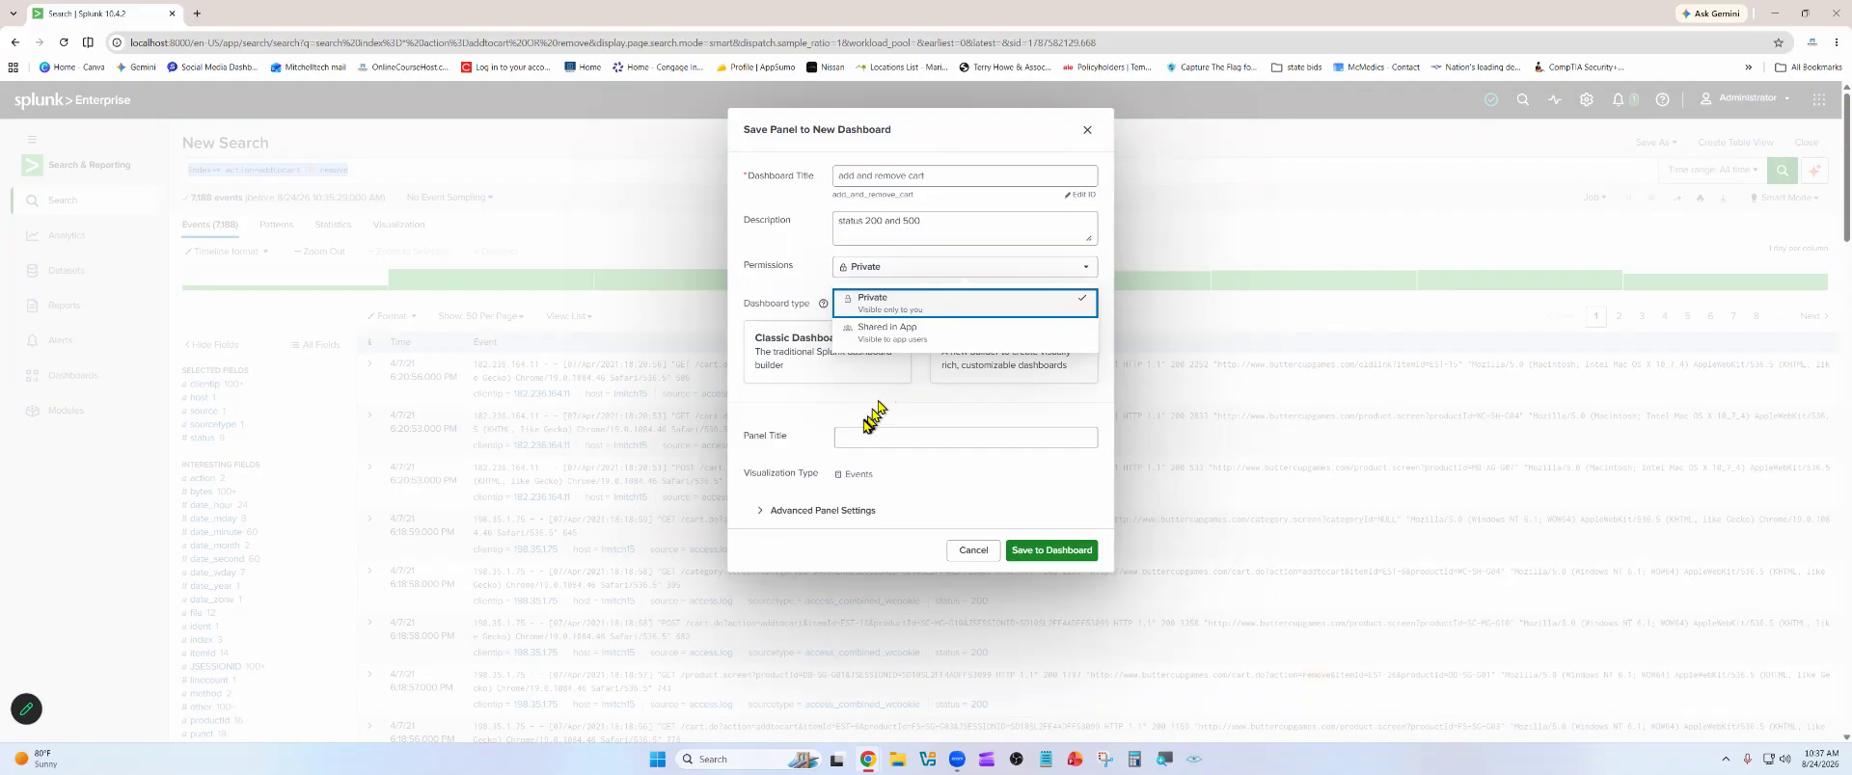
{"action": "left_click", "coordinate": [827, 425]}
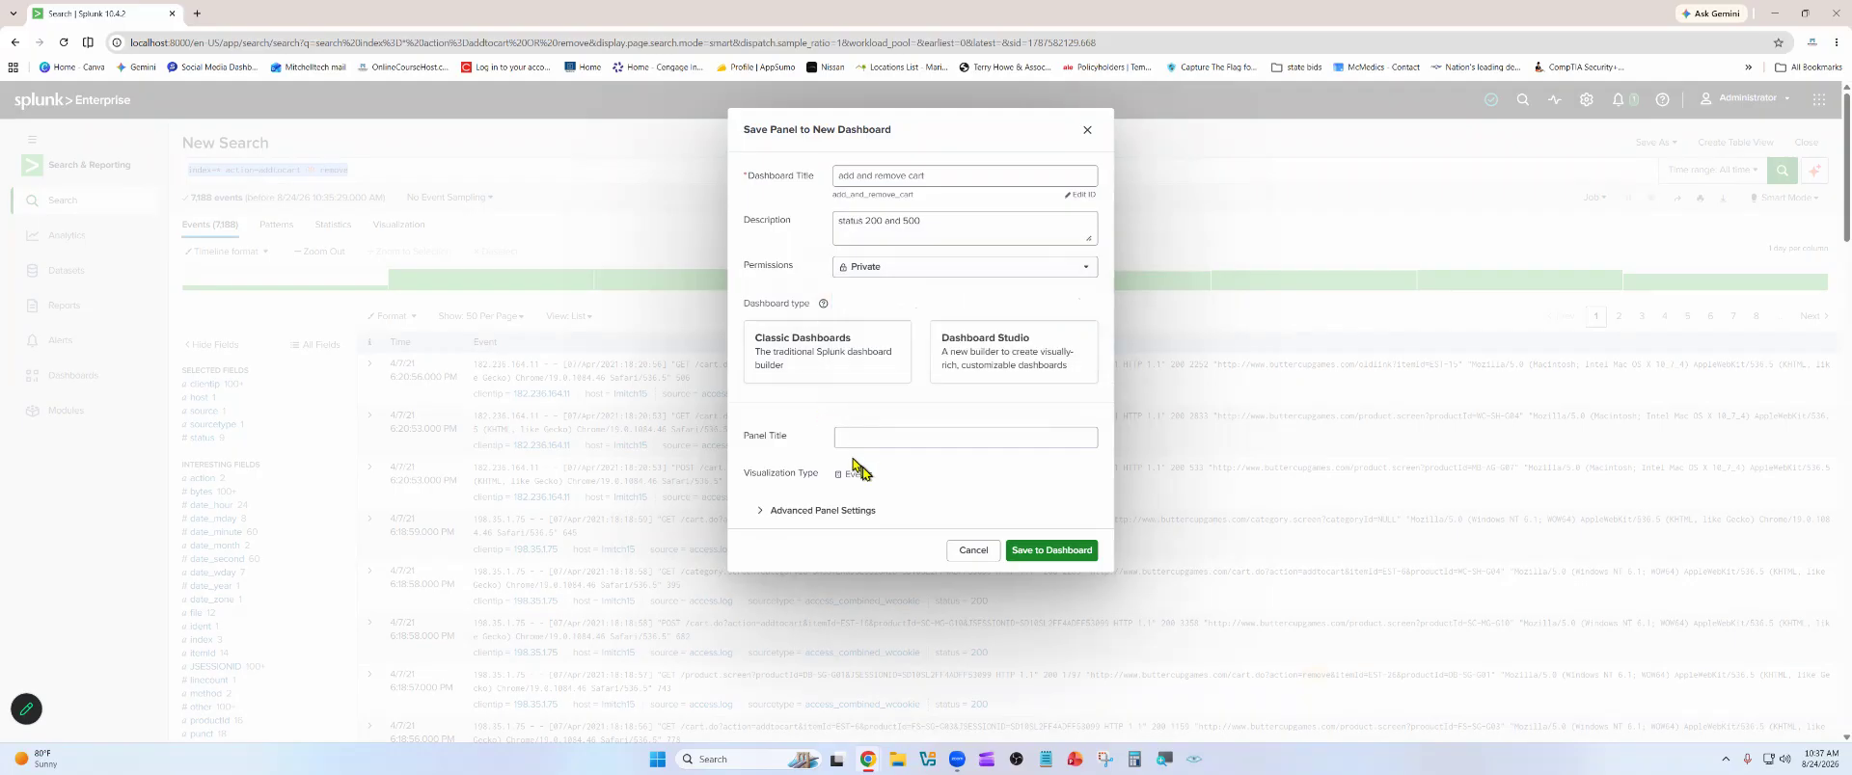
Choose Classic Dashboards as the dashboard type, save the panel to the dashboard and view it
{"action": "left_click", "coordinate": [1040, 551]}
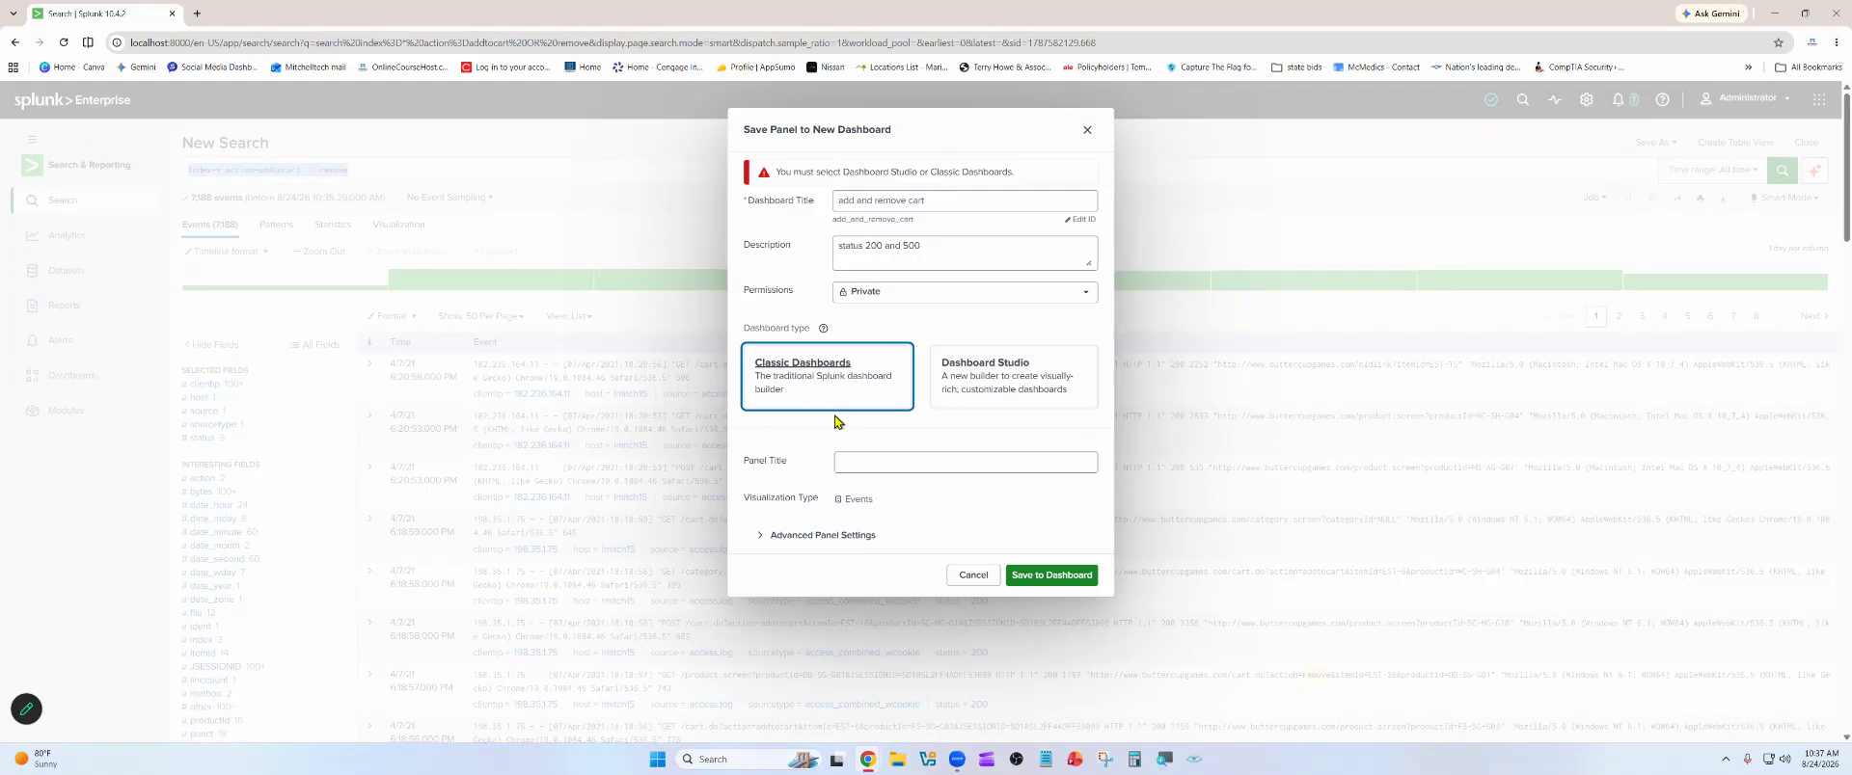
{"action": "left_click", "coordinate": [1032, 578]}
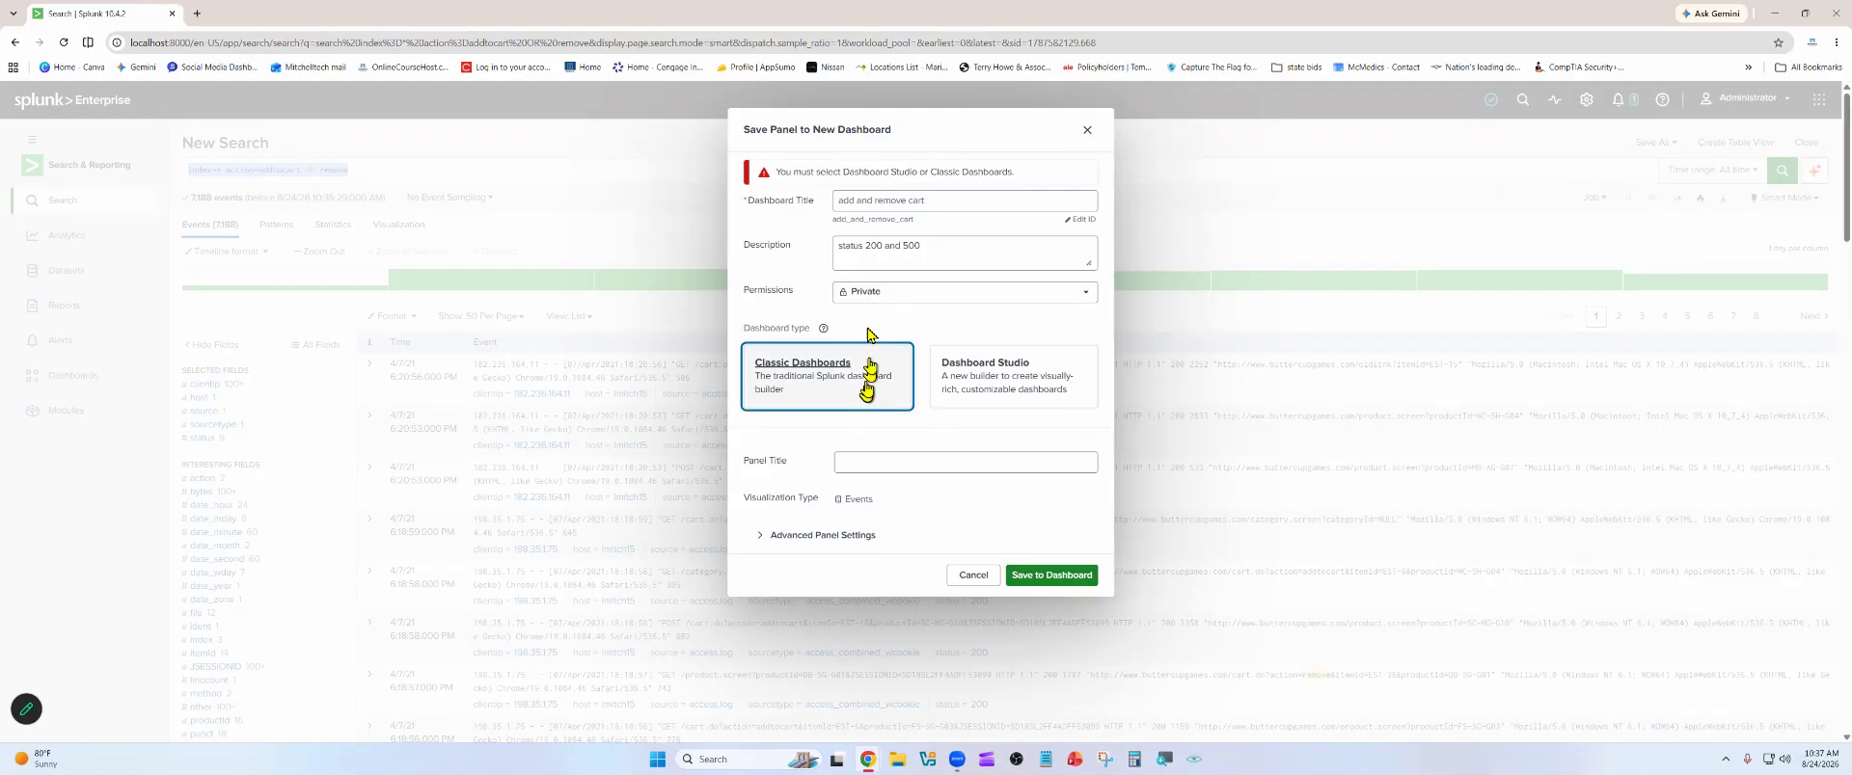
{"action": "left_click", "coordinate": [1017, 577]}
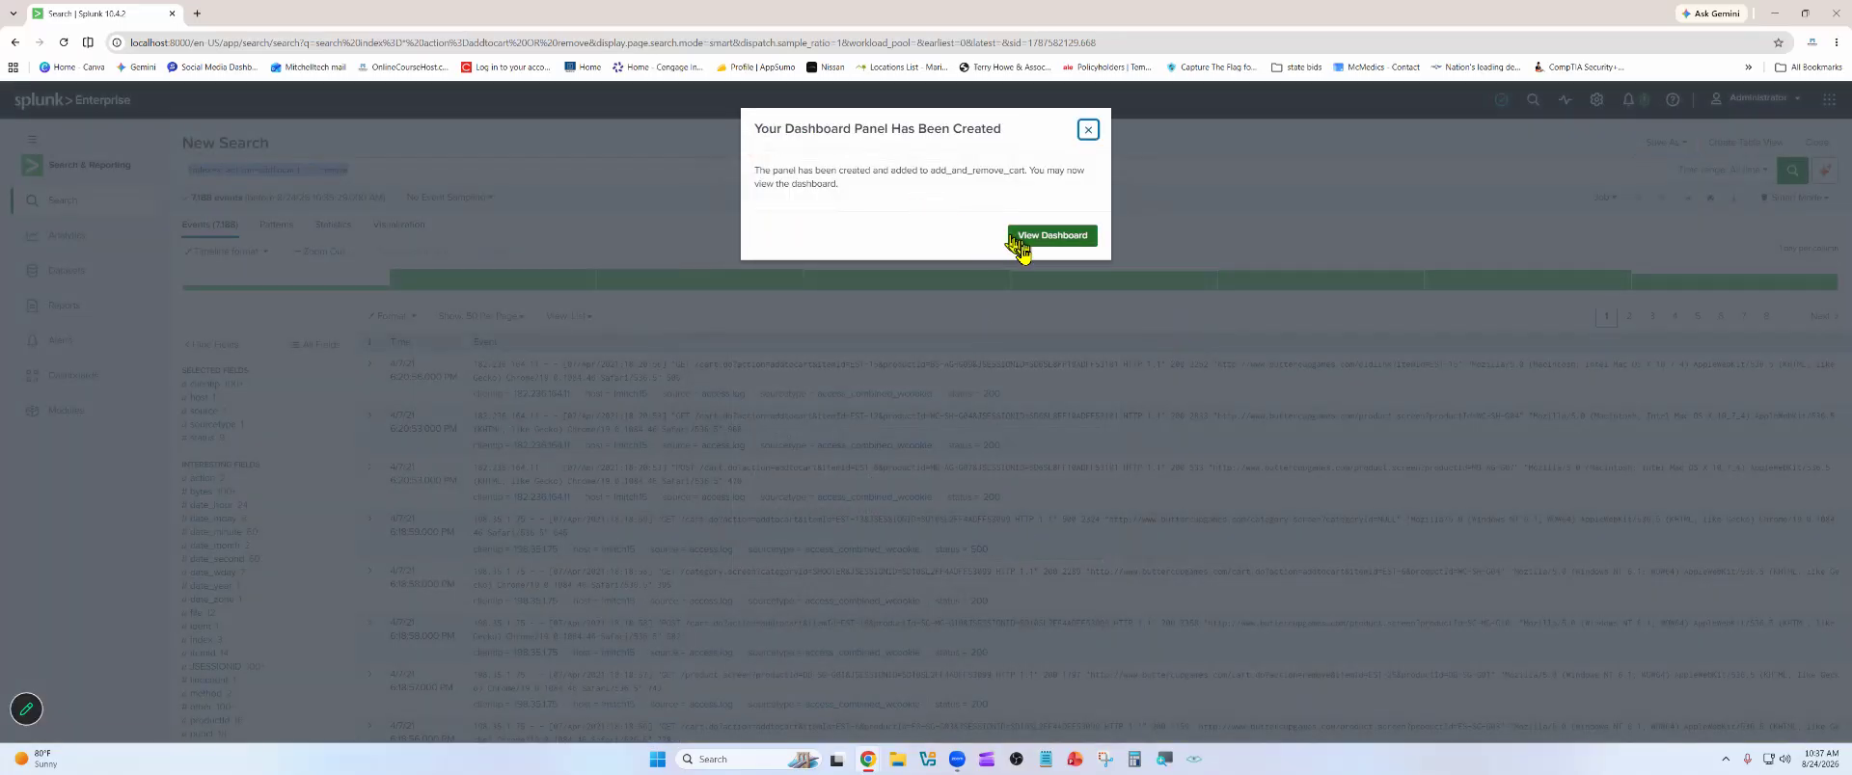
{"action": "left_click", "coordinate": [1019, 243]}
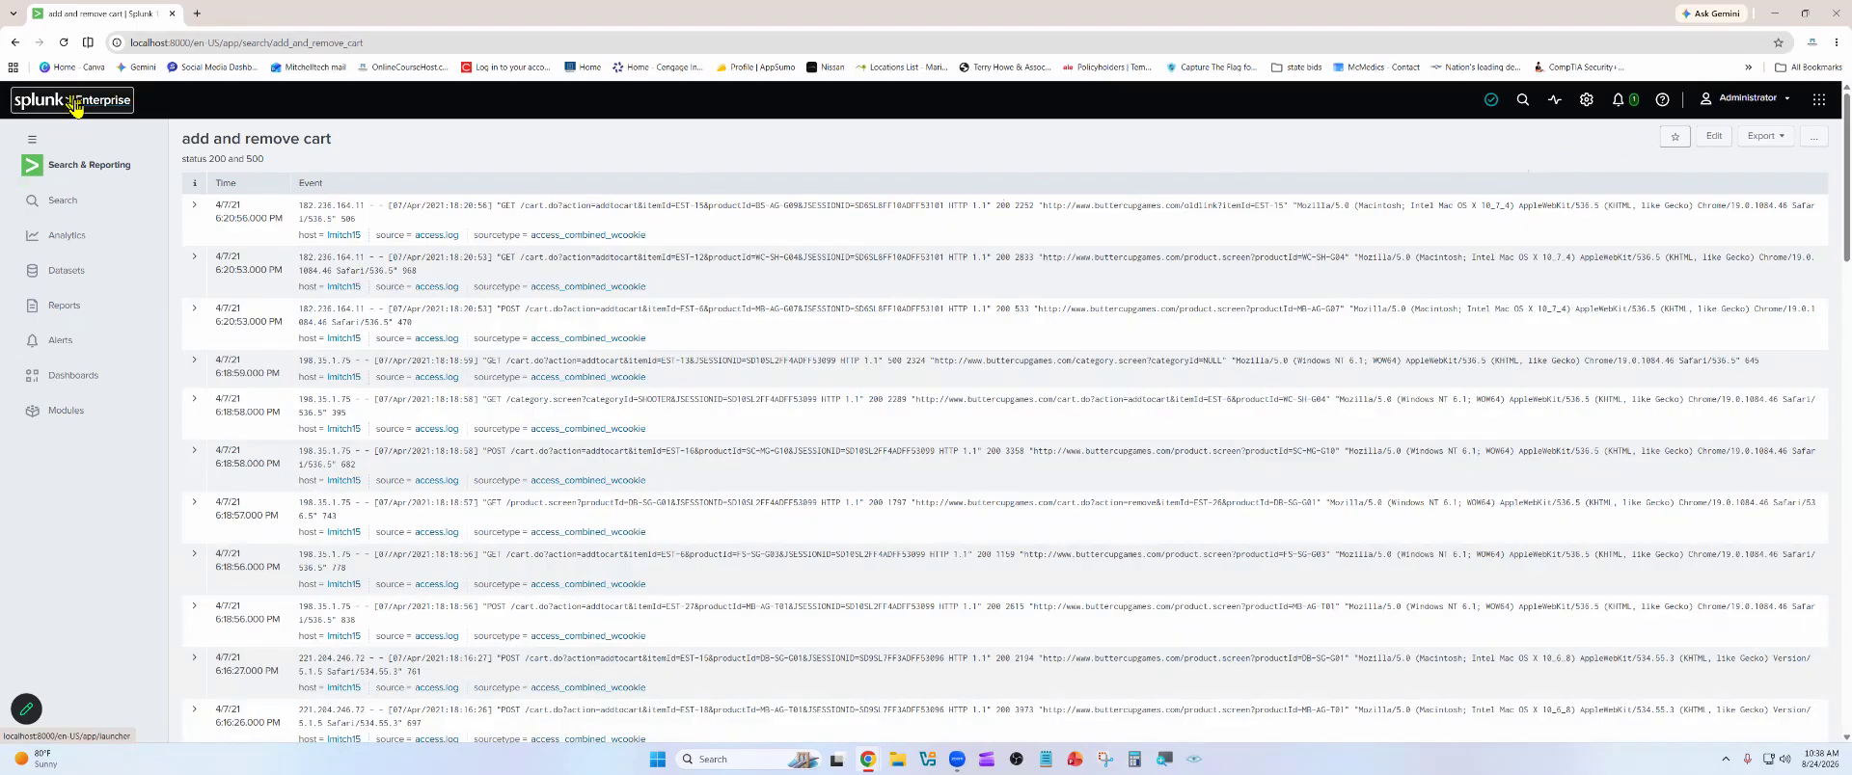
Look through the dashboard's events and review its export options and additional actions
{"action": "scroll", "coordinate": [486, 382], "scroll_direction": "down", "scroll_amount": 1}
{"action": "scroll", "coordinate": [487, 382], "scroll_direction": "up", "scroll_amount": 1}
{"action": "left_click", "coordinate": [1775, 143]}
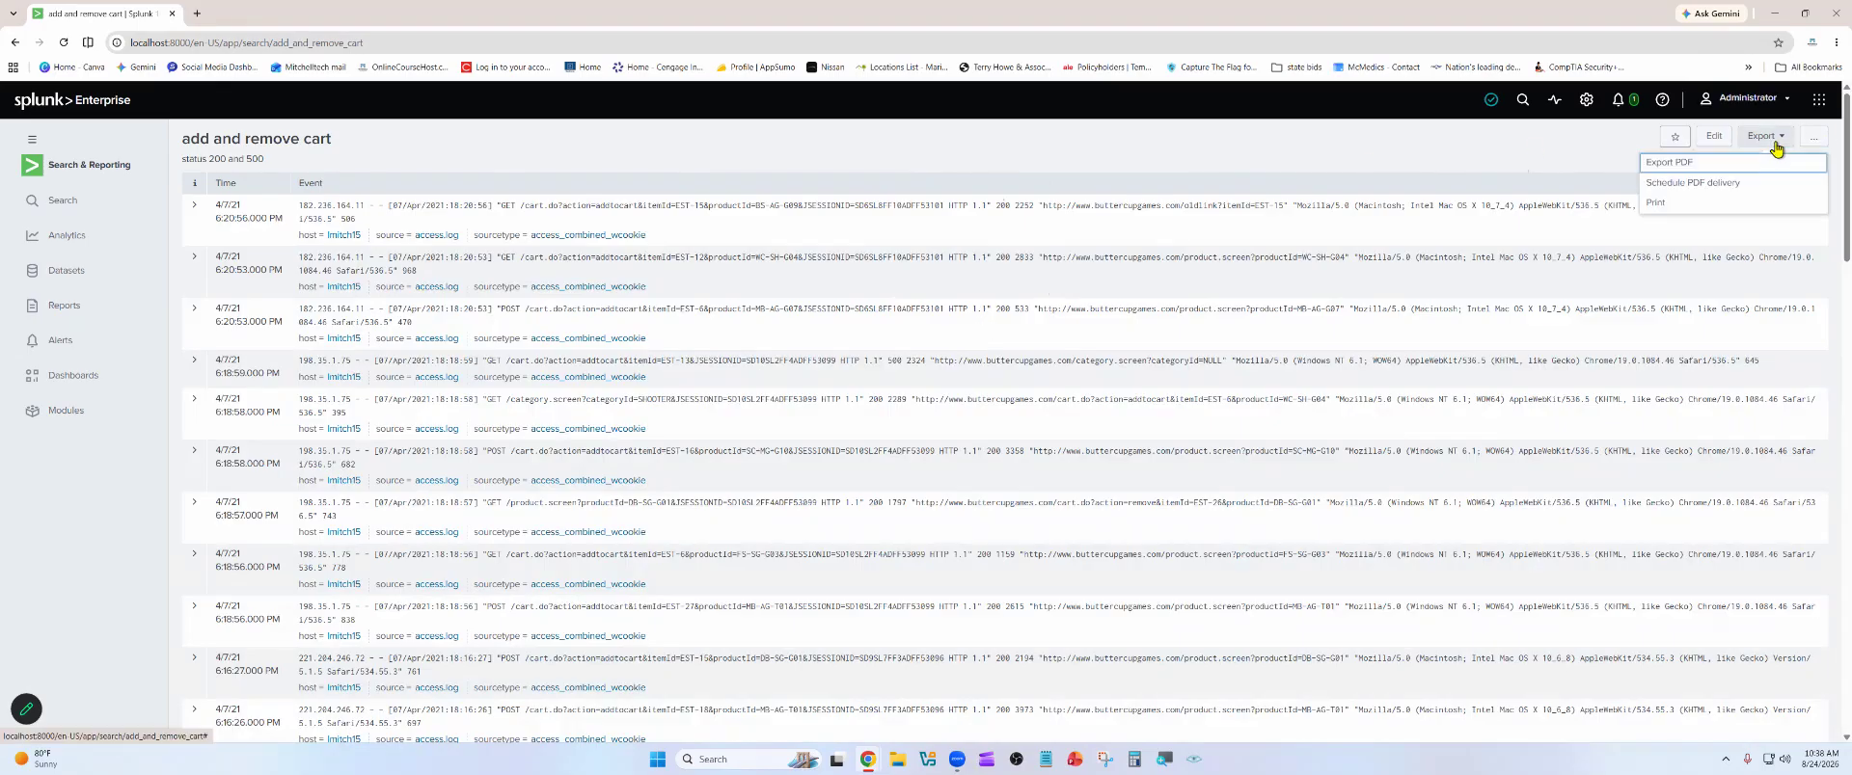
{"action": "left_click", "coordinate": [1519, 171]}
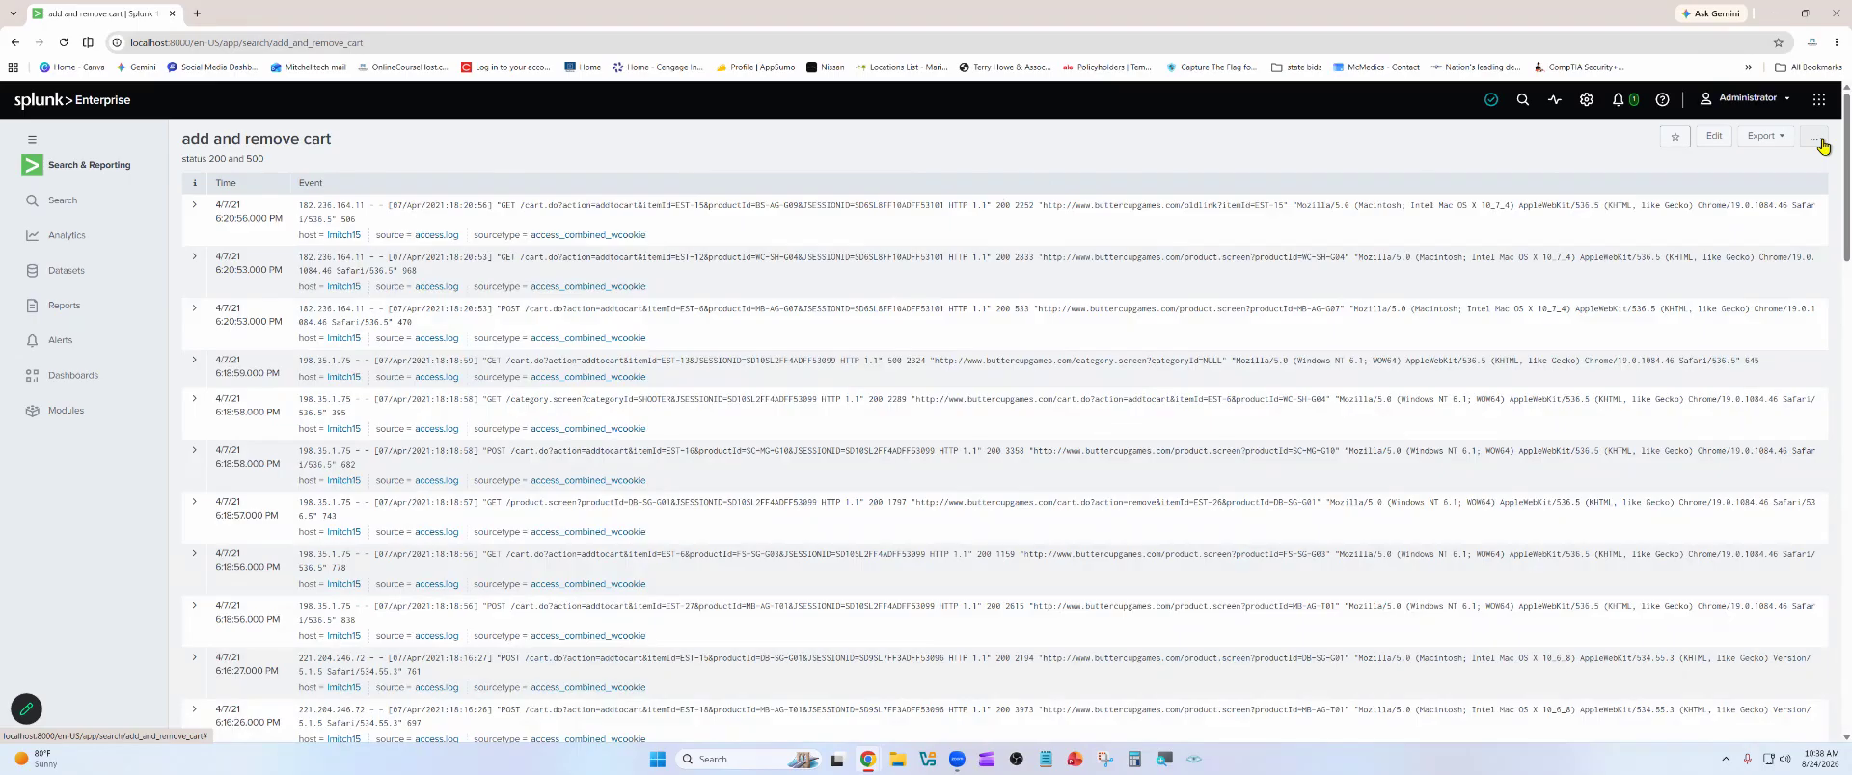
{"action": "left_click", "coordinate": [1821, 145]}
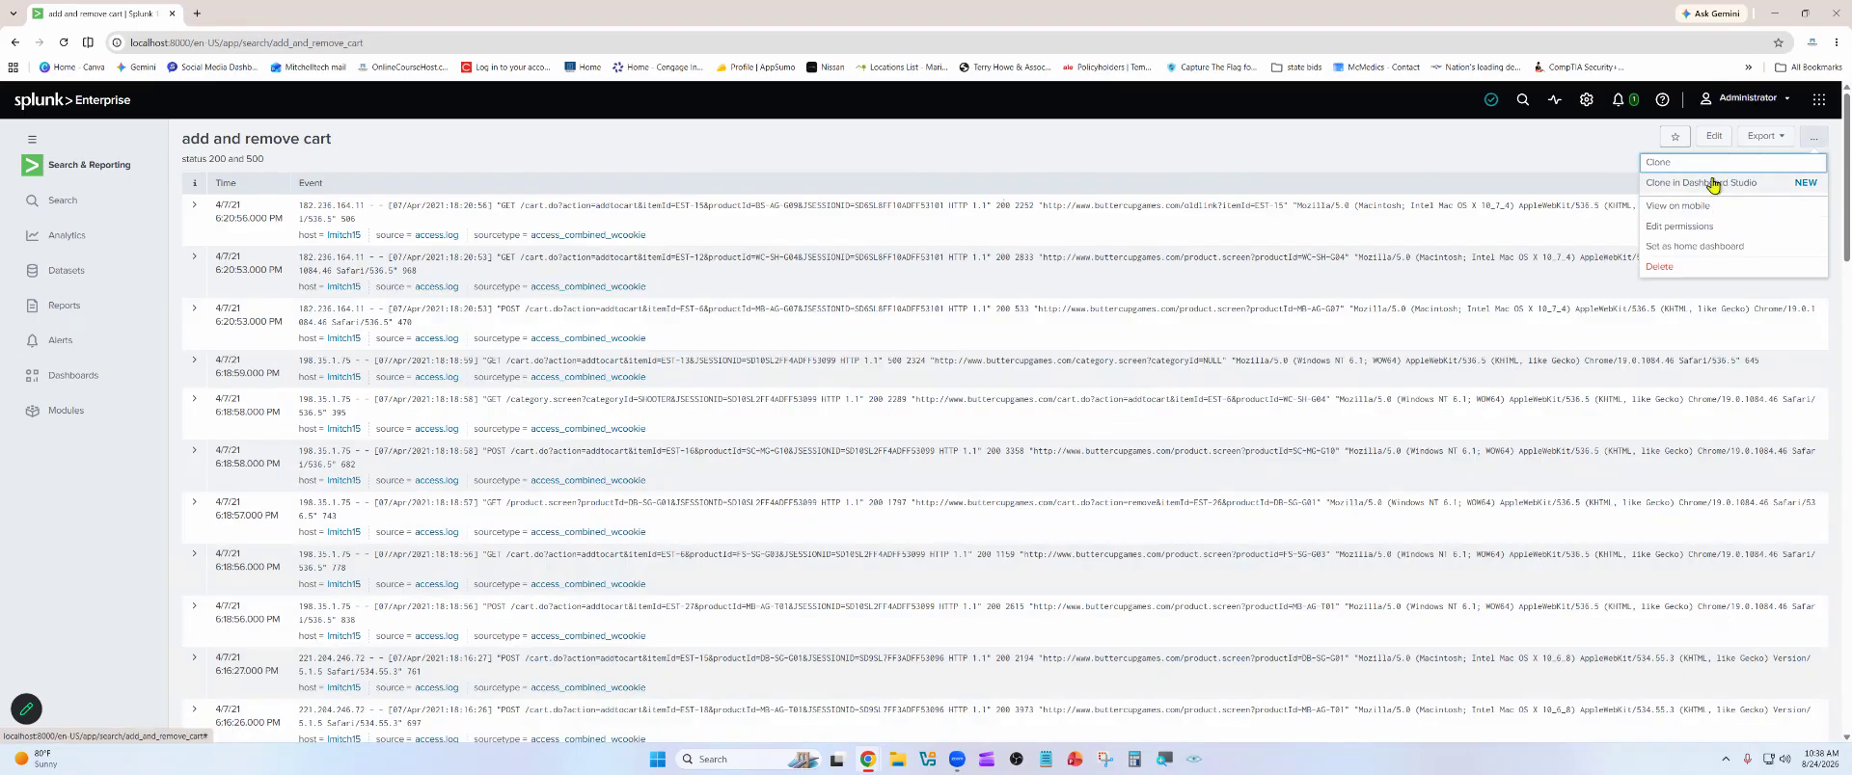
Edit the dashboard, try the Statistics Table visualization on its panel, switch it back to Events and save
{"action": "left_click", "coordinate": [1715, 140]}
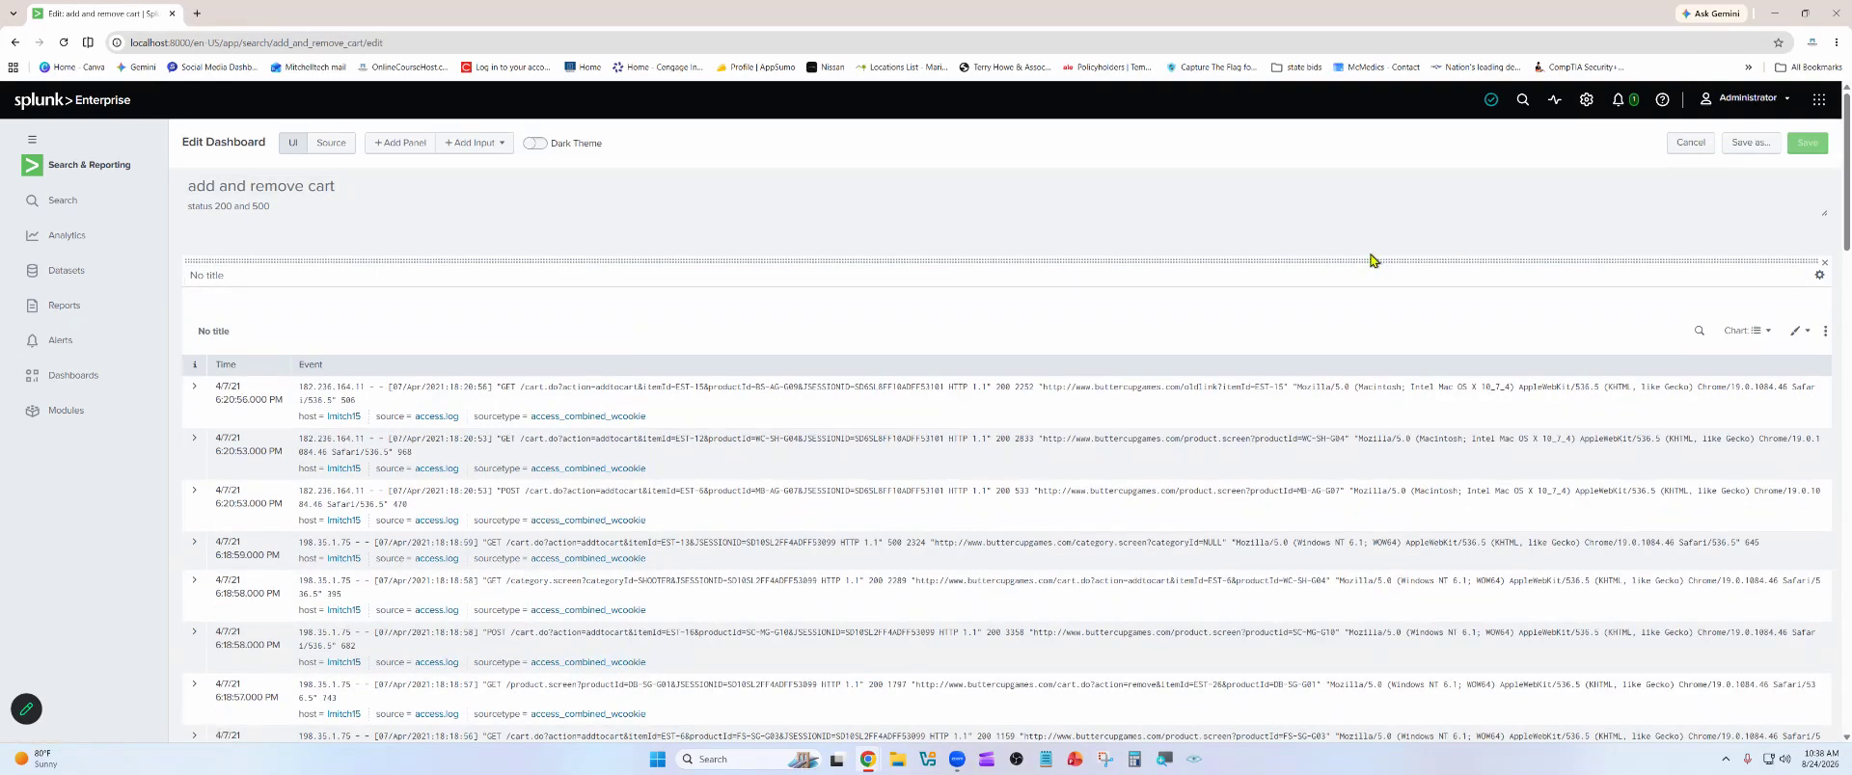
{"action": "left_click", "coordinate": [1742, 332]}
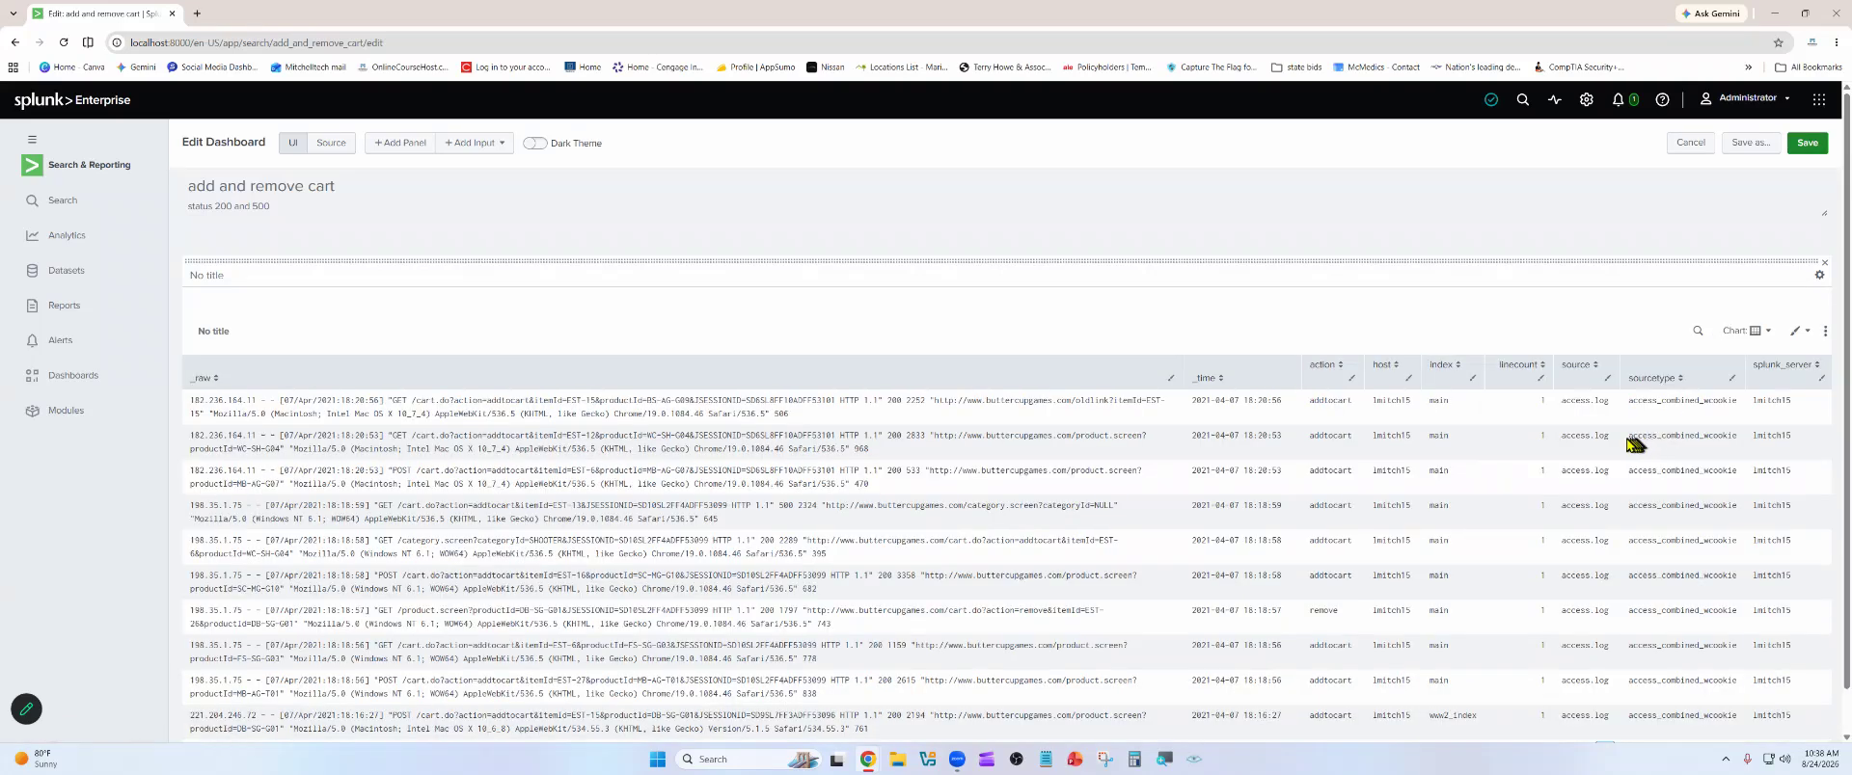
{"action": "left_click", "coordinate": [1739, 331]}
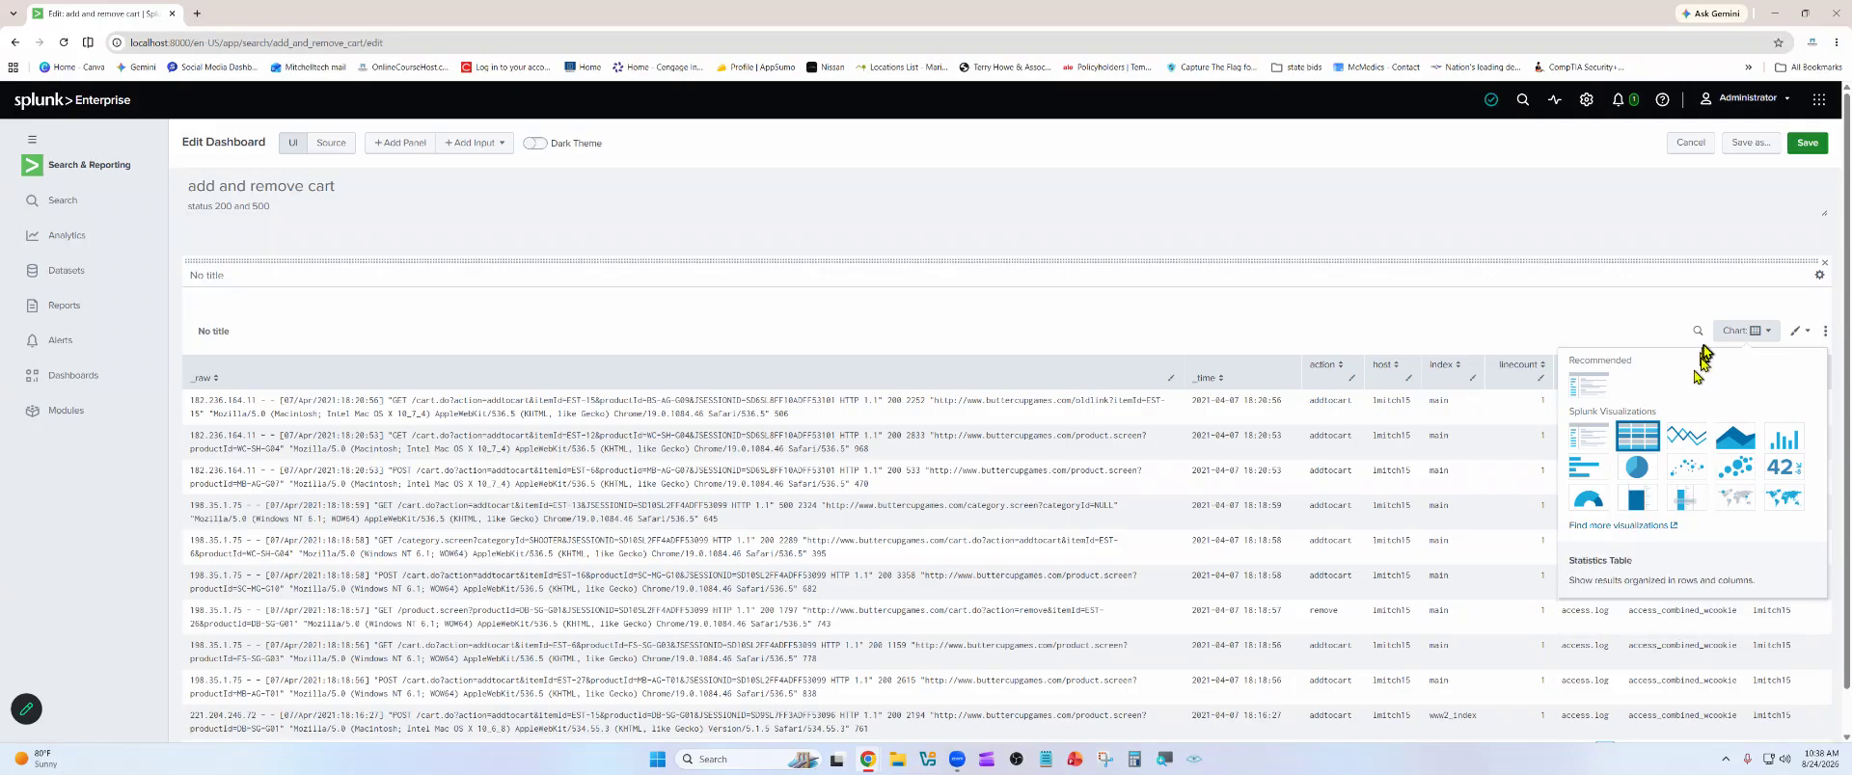
{"action": "left_click", "coordinate": [1588, 440]}
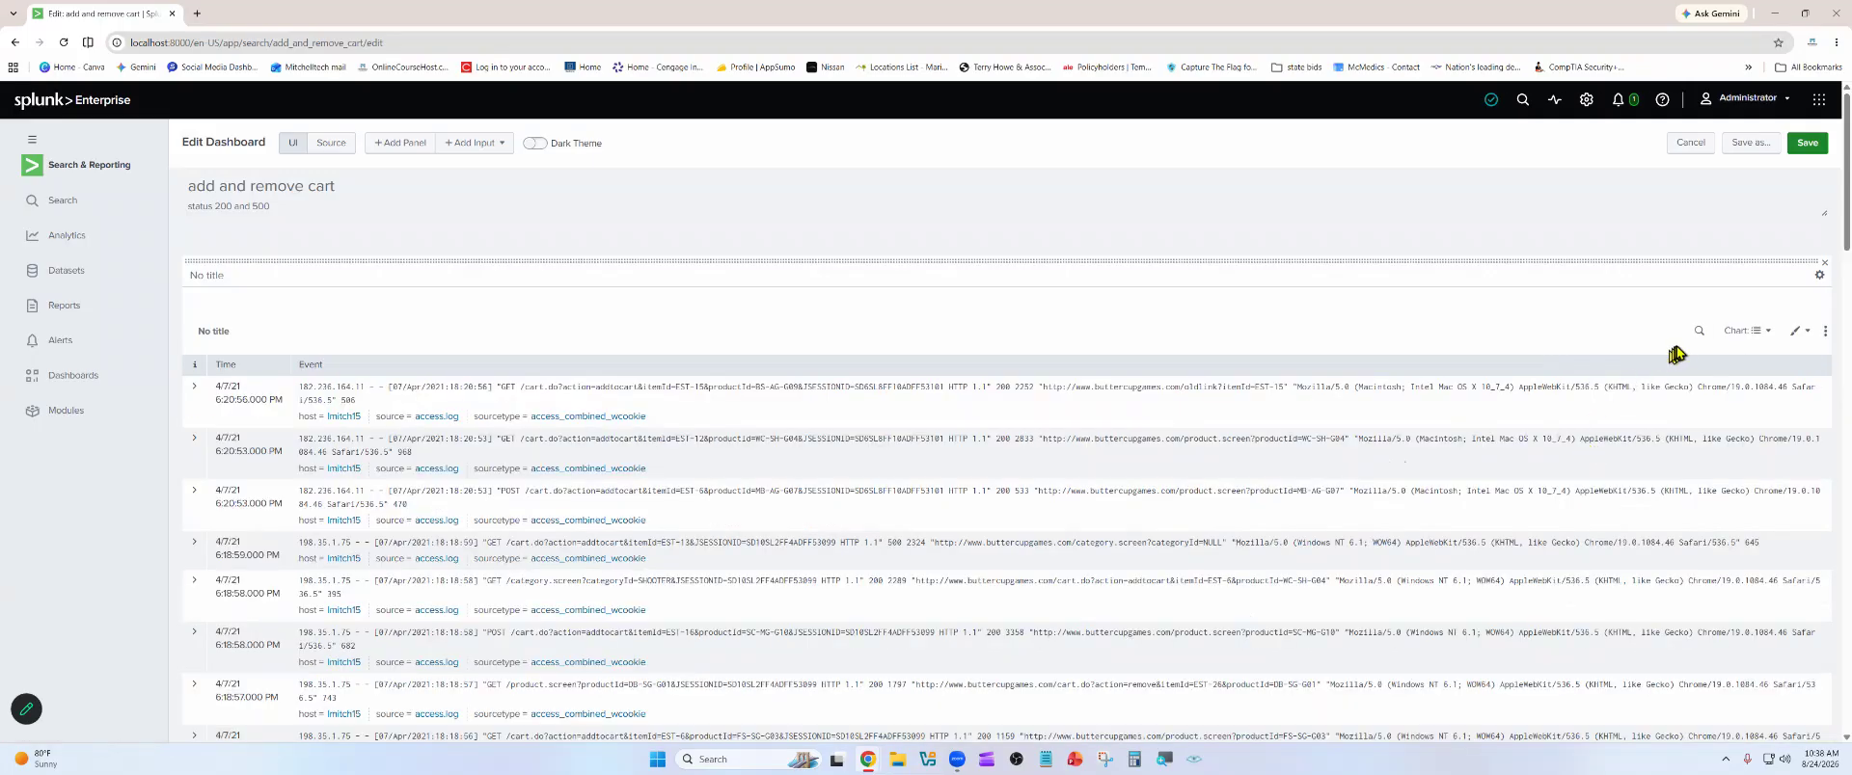
{"action": "left_click", "coordinate": [1808, 143]}
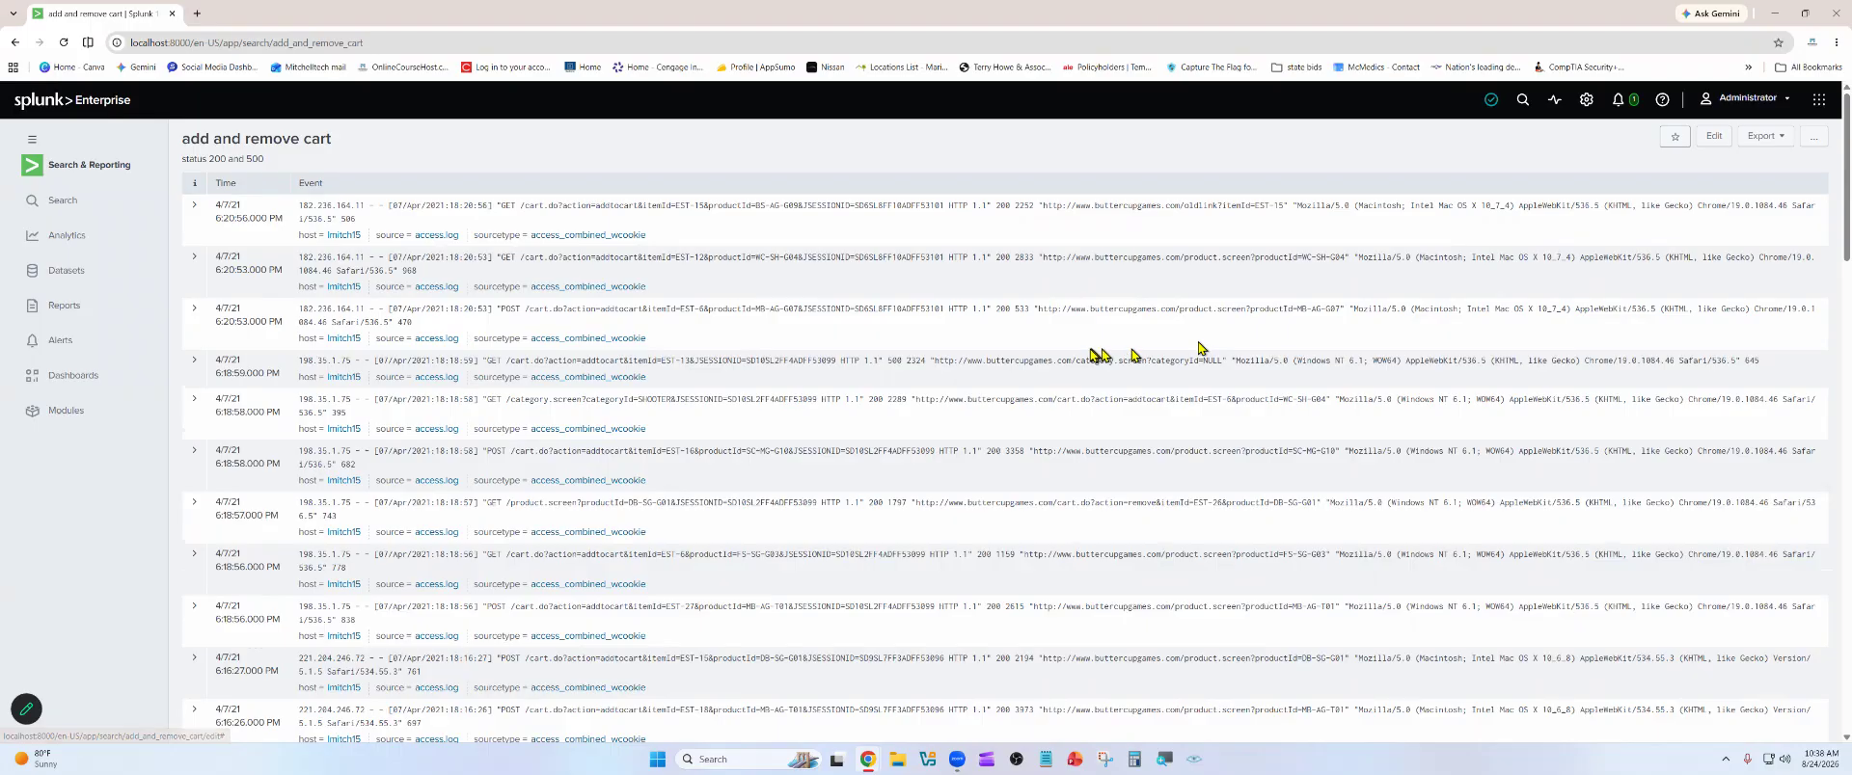
Open the "add and remove cart" dashboard from the Search & Reporting dashboards list, and return to the search page
{"action": "left_click", "coordinate": [92, 102]}
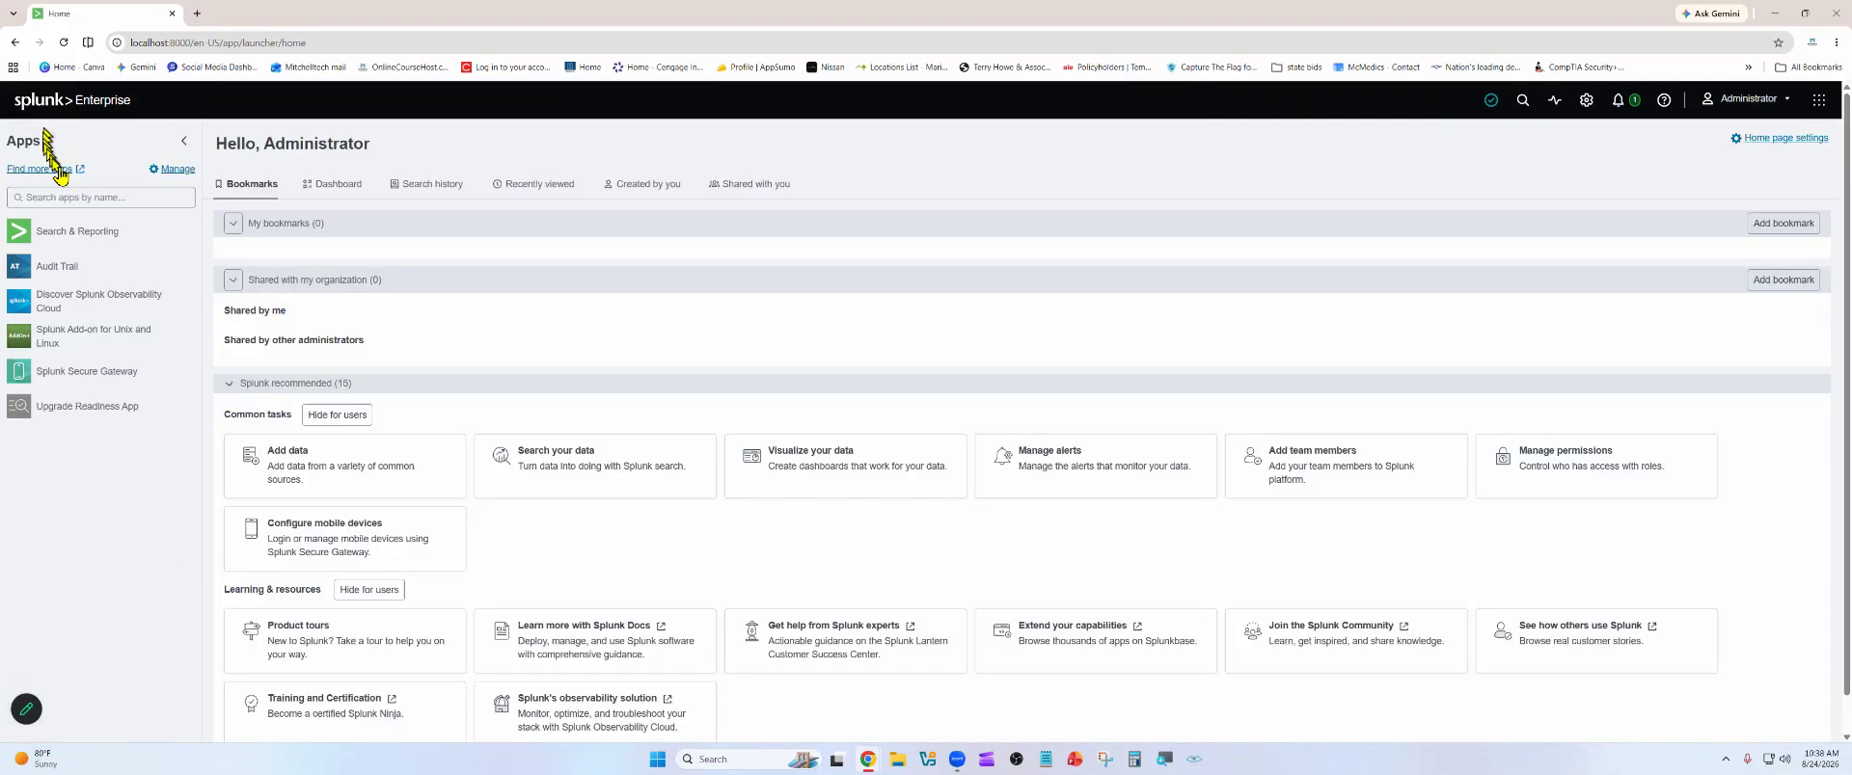
{"action": "left_click", "coordinate": [105, 245]}
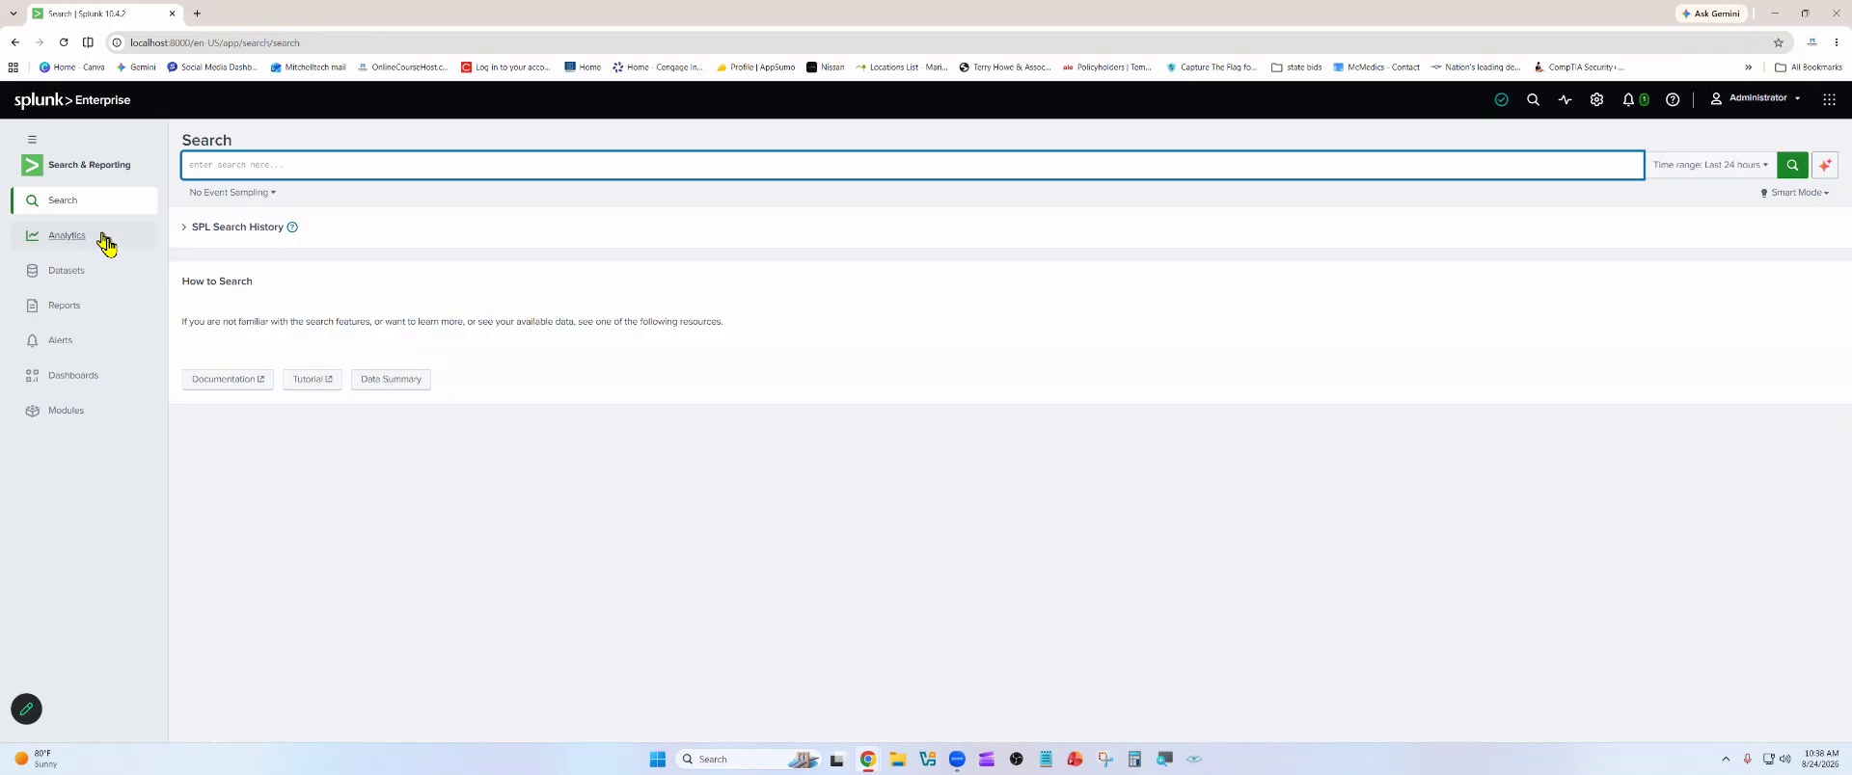
{"action": "left_click", "coordinate": [107, 378]}
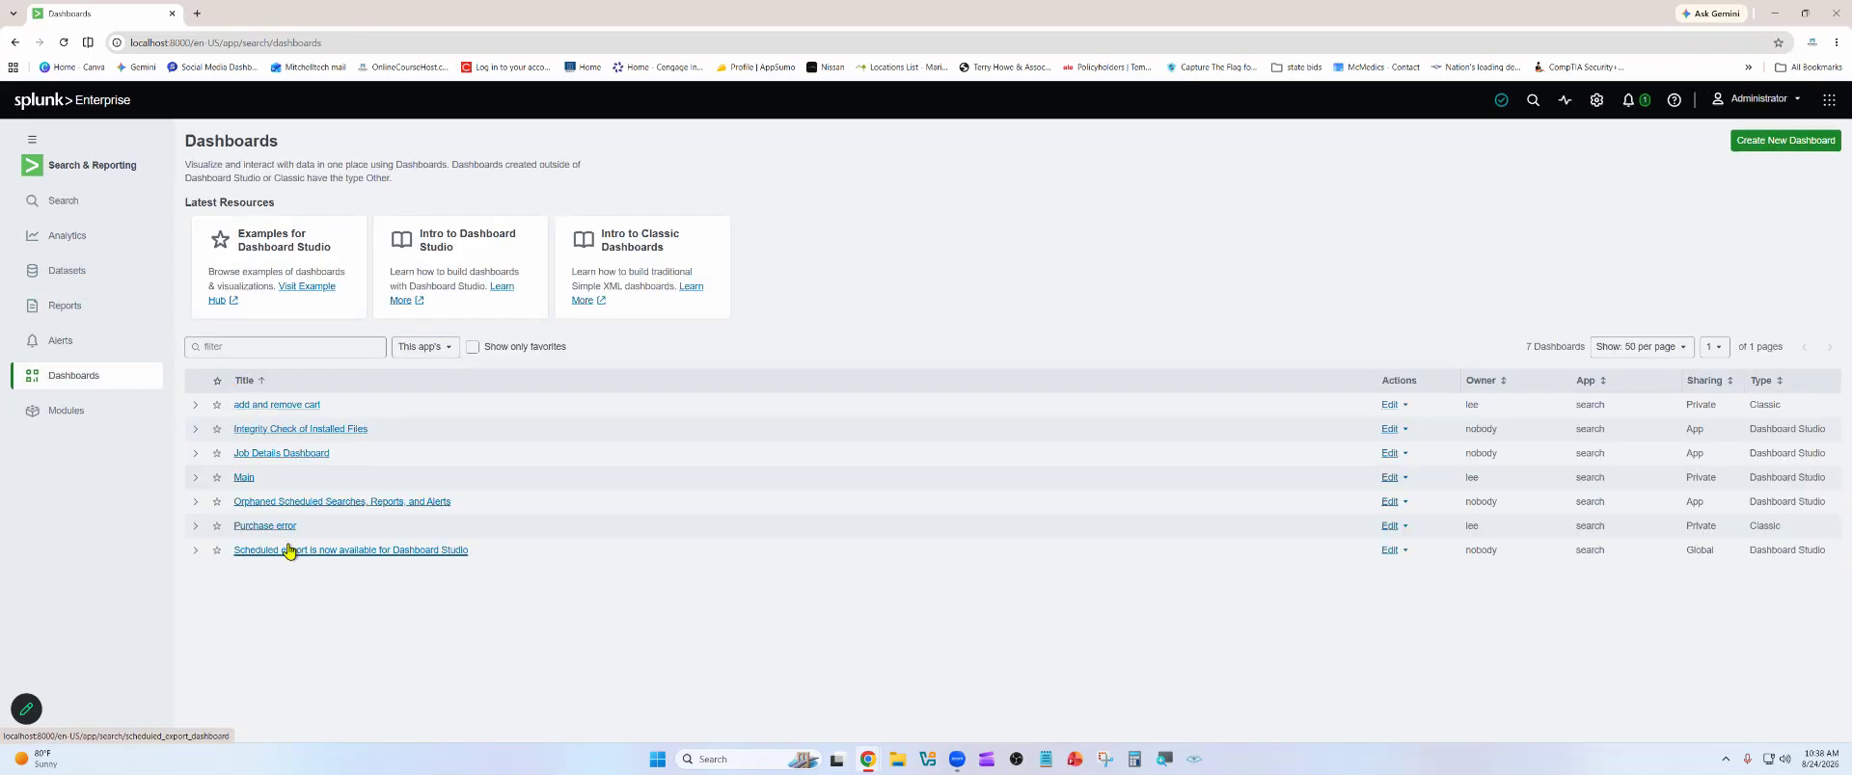
{"action": "left_click", "coordinate": [273, 406]}
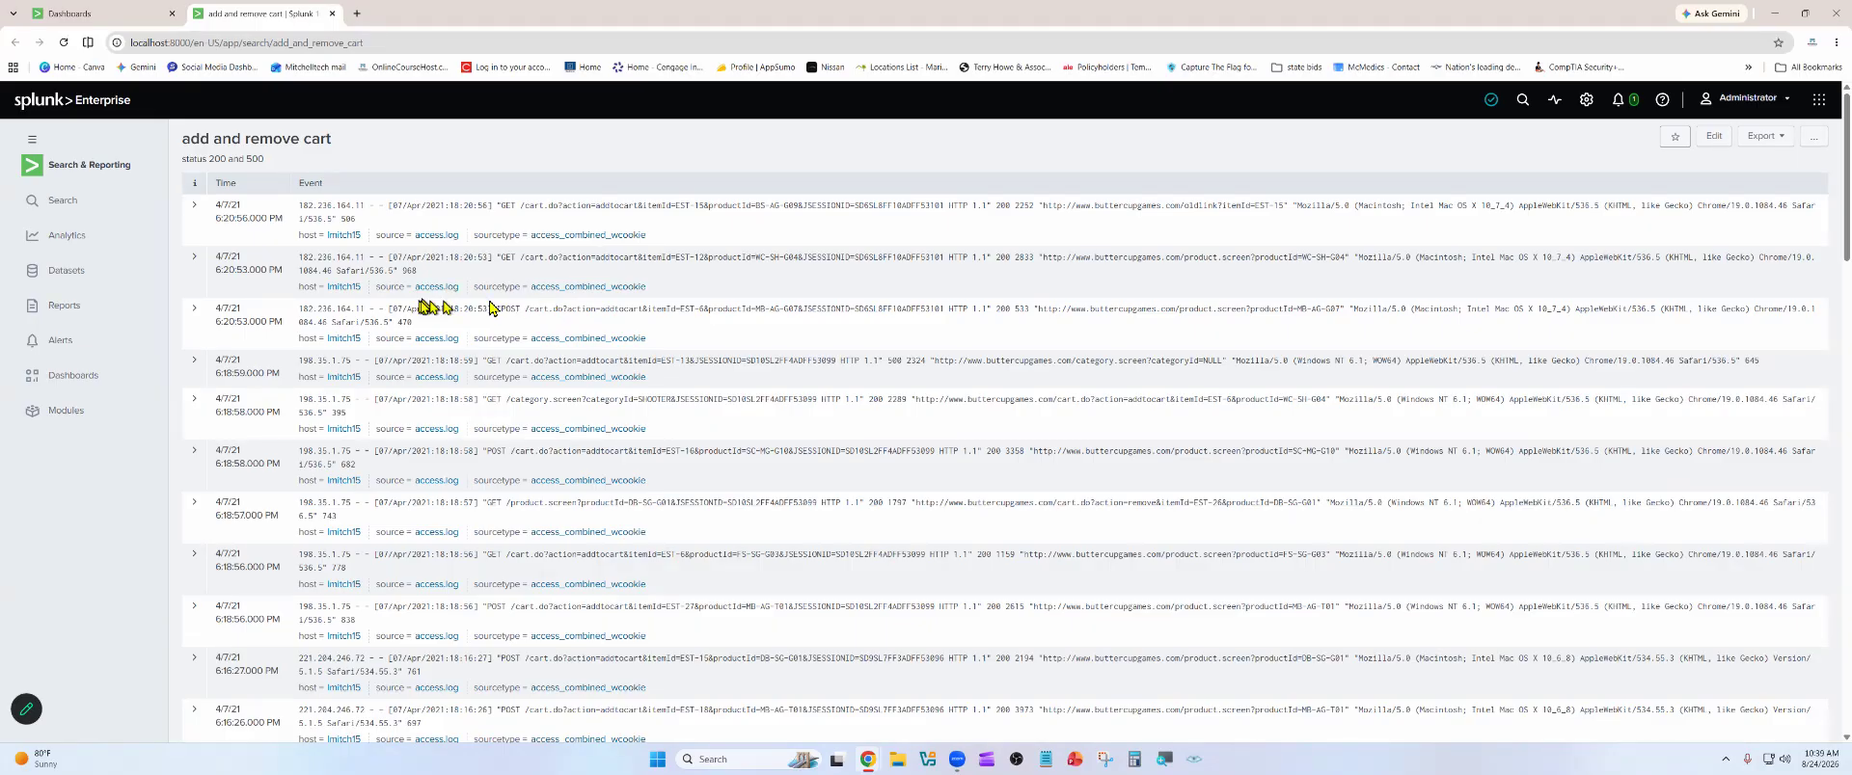
{"action": "left_click", "coordinate": [60, 202]}
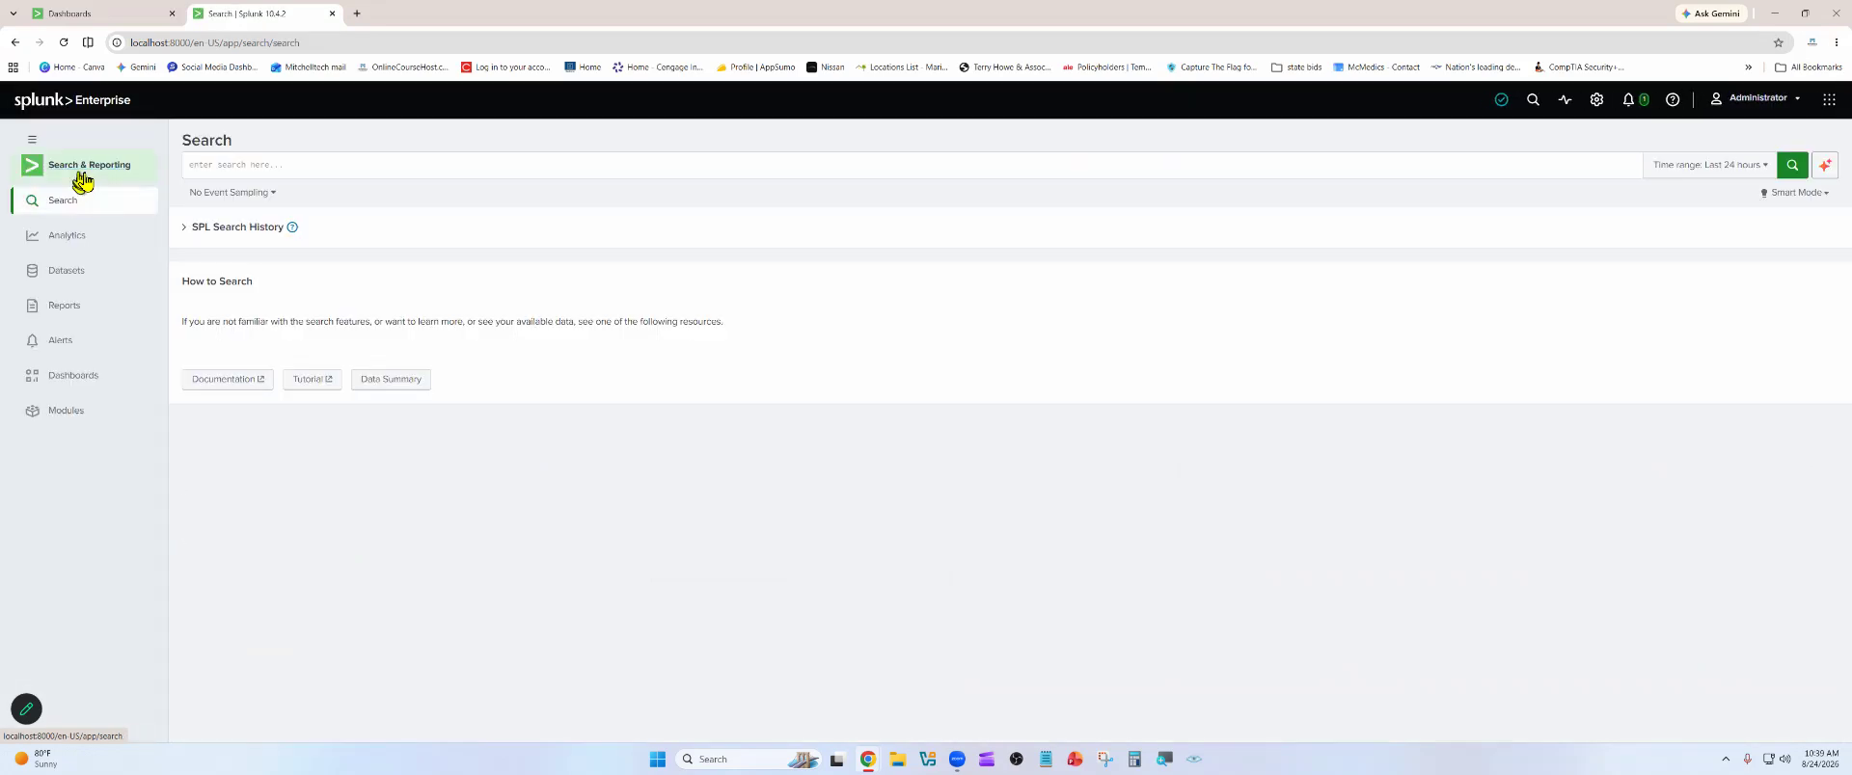
Open the Search & Reporting app from the Splunk home page and expand the SPL search history
{"action": "left_click", "coordinate": [56, 101]}
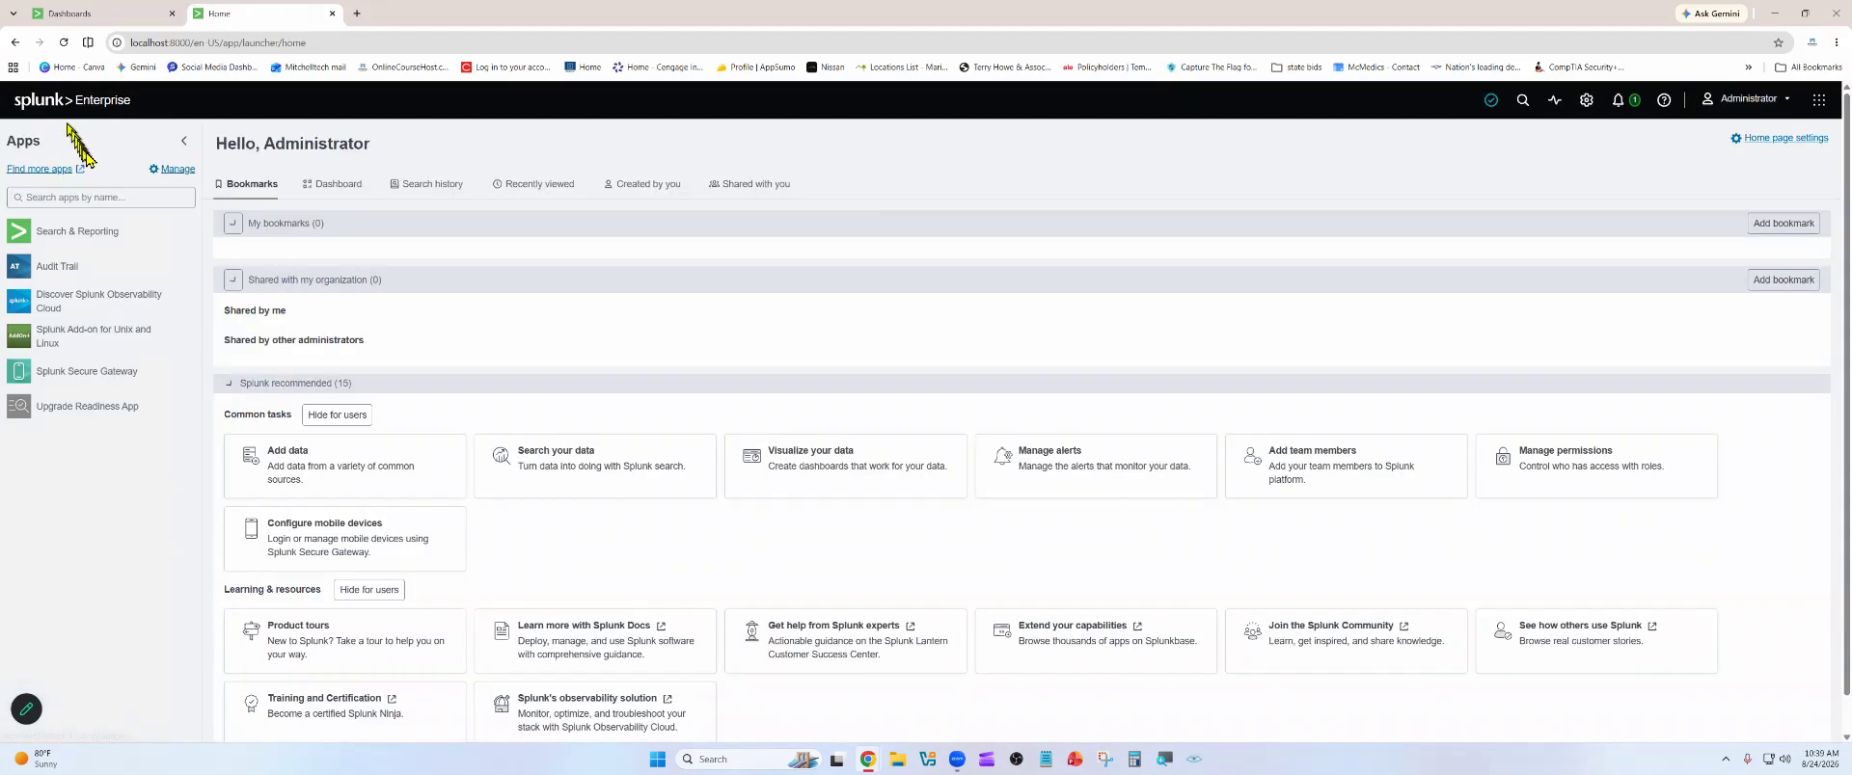
{"action": "left_click", "coordinate": [104, 237]}
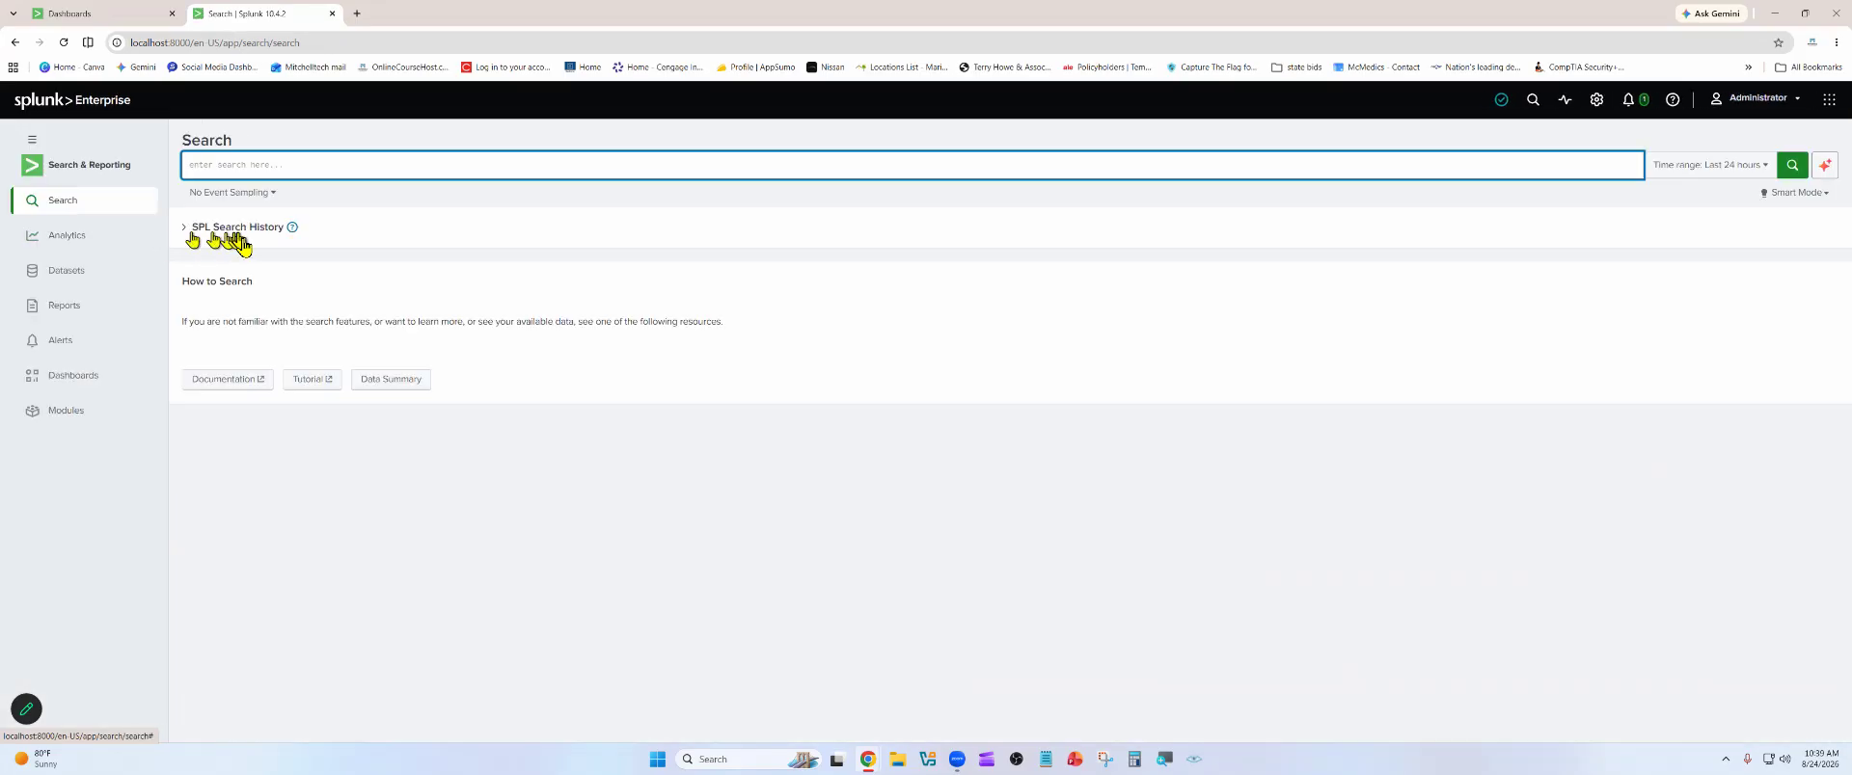
{"action": "left_click", "coordinate": [232, 230]}
{"action": "left_click", "coordinate": [226, 175]}
{"action": "left_click", "coordinate": [190, 236]}
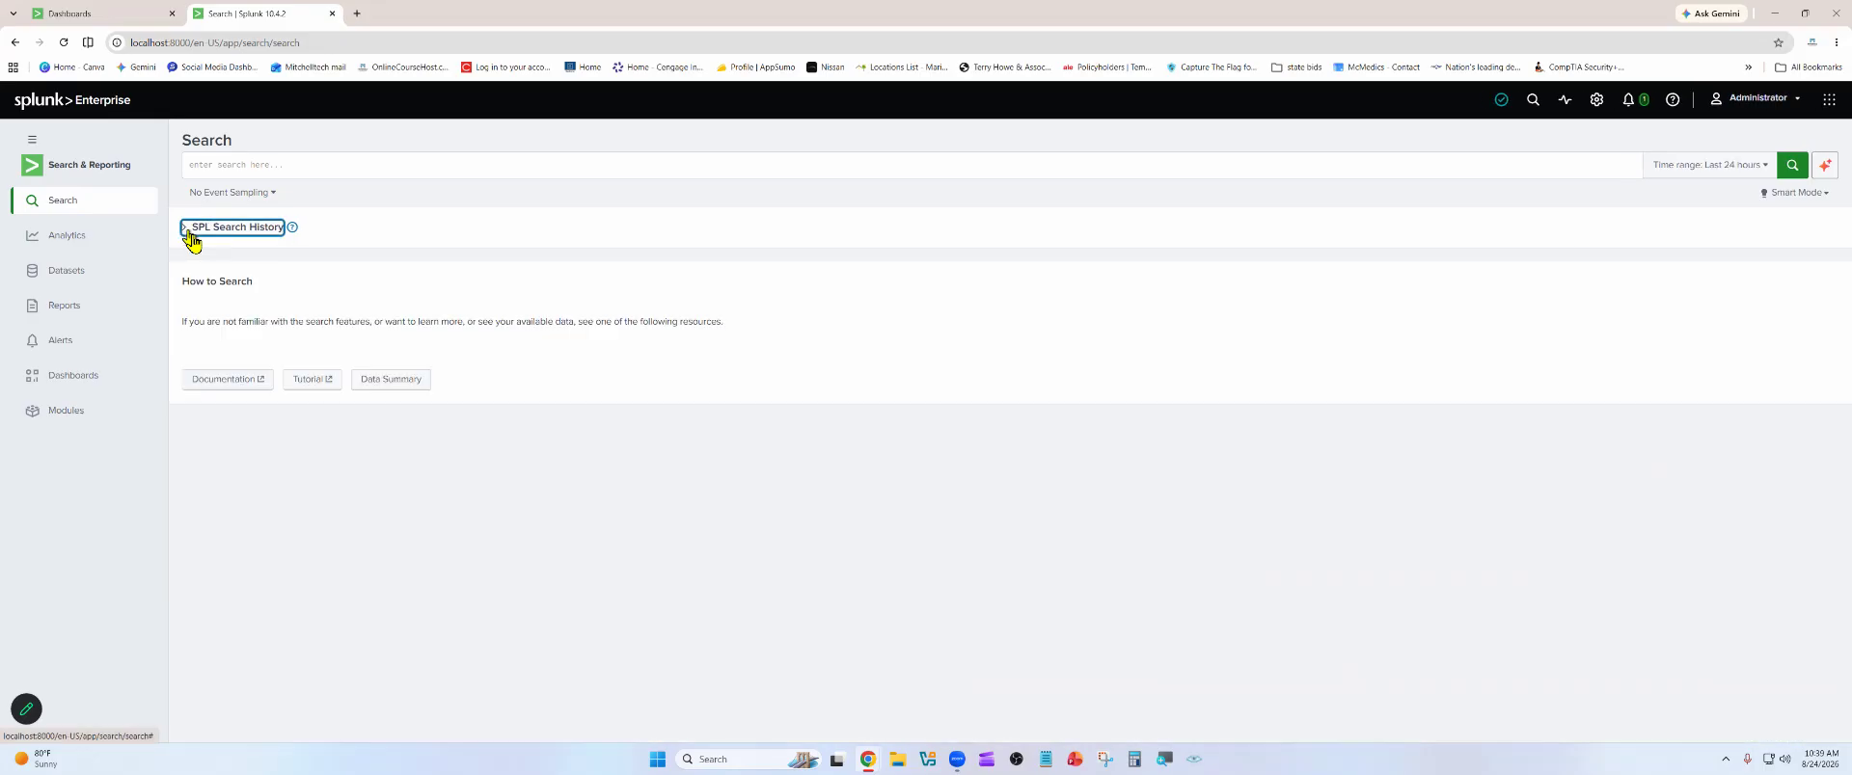
{"action": "left_click", "coordinate": [217, 233]}
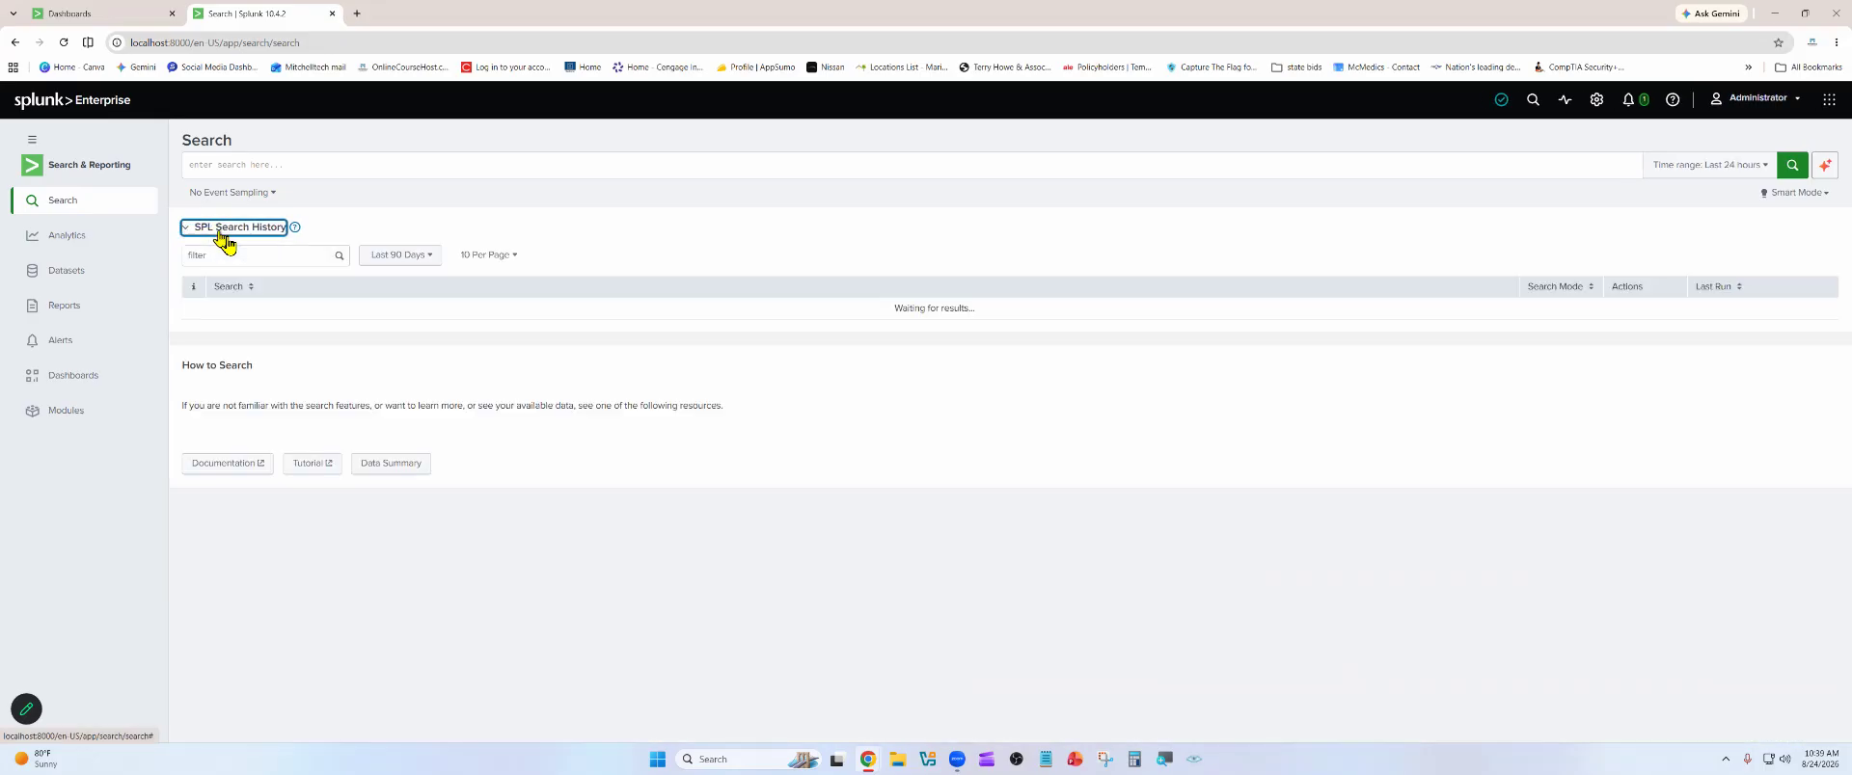
Look through the past searches and add the index=* action=addtocart entry to the search
{"action": "scroll", "coordinate": [290, 347], "scroll_direction": "down", "scroll_amount": 3}
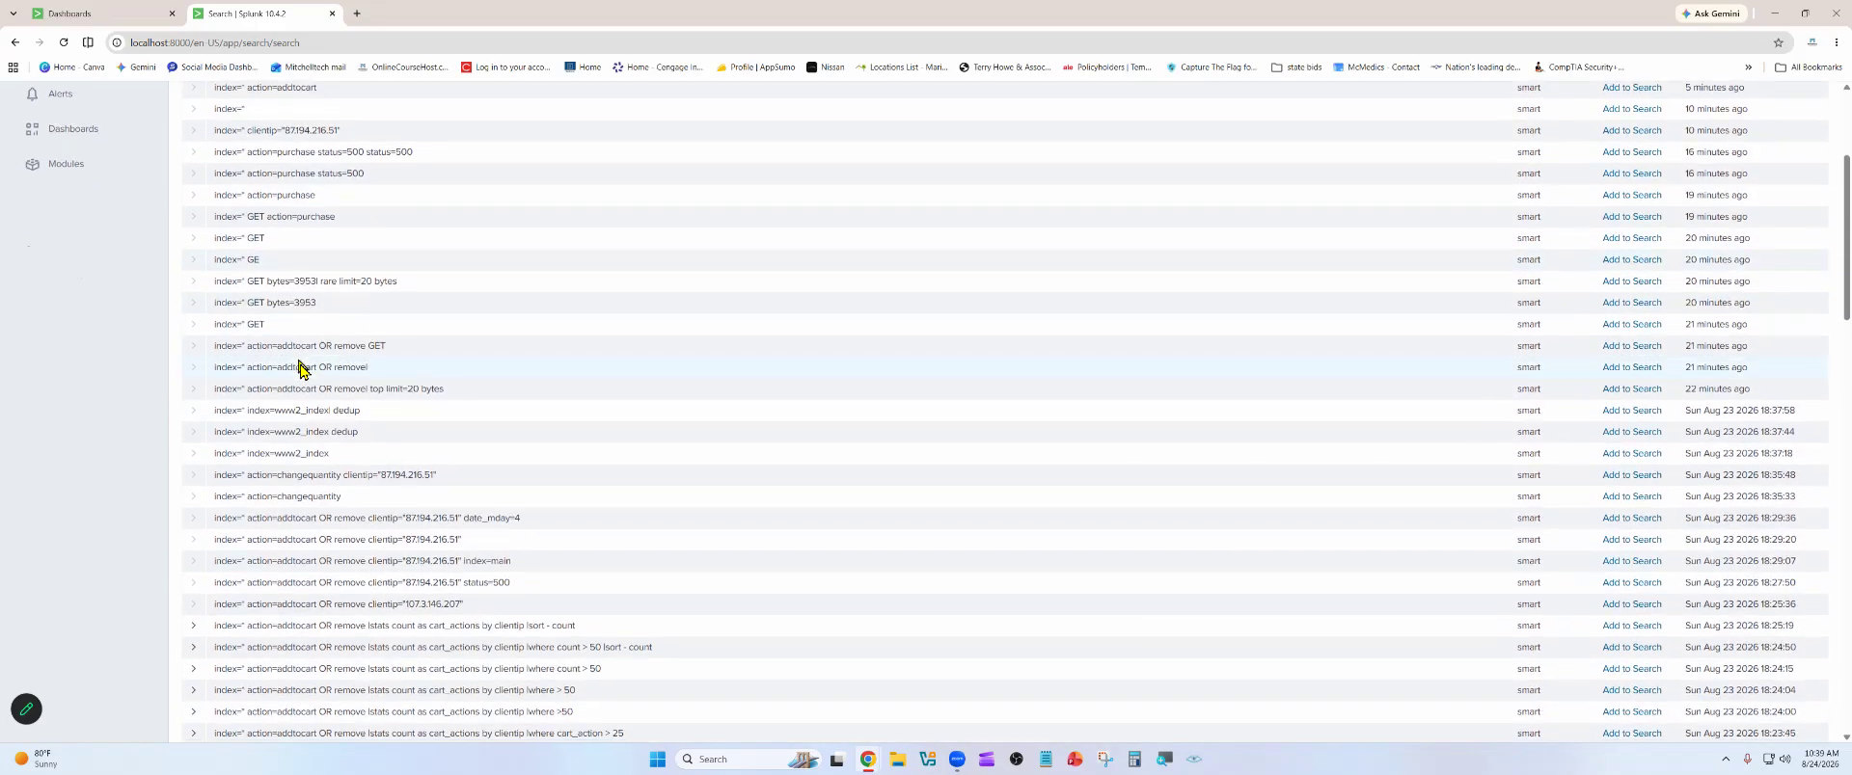
{"action": "scroll", "coordinate": [304, 367], "scroll_direction": "up", "scroll_amount": 3}
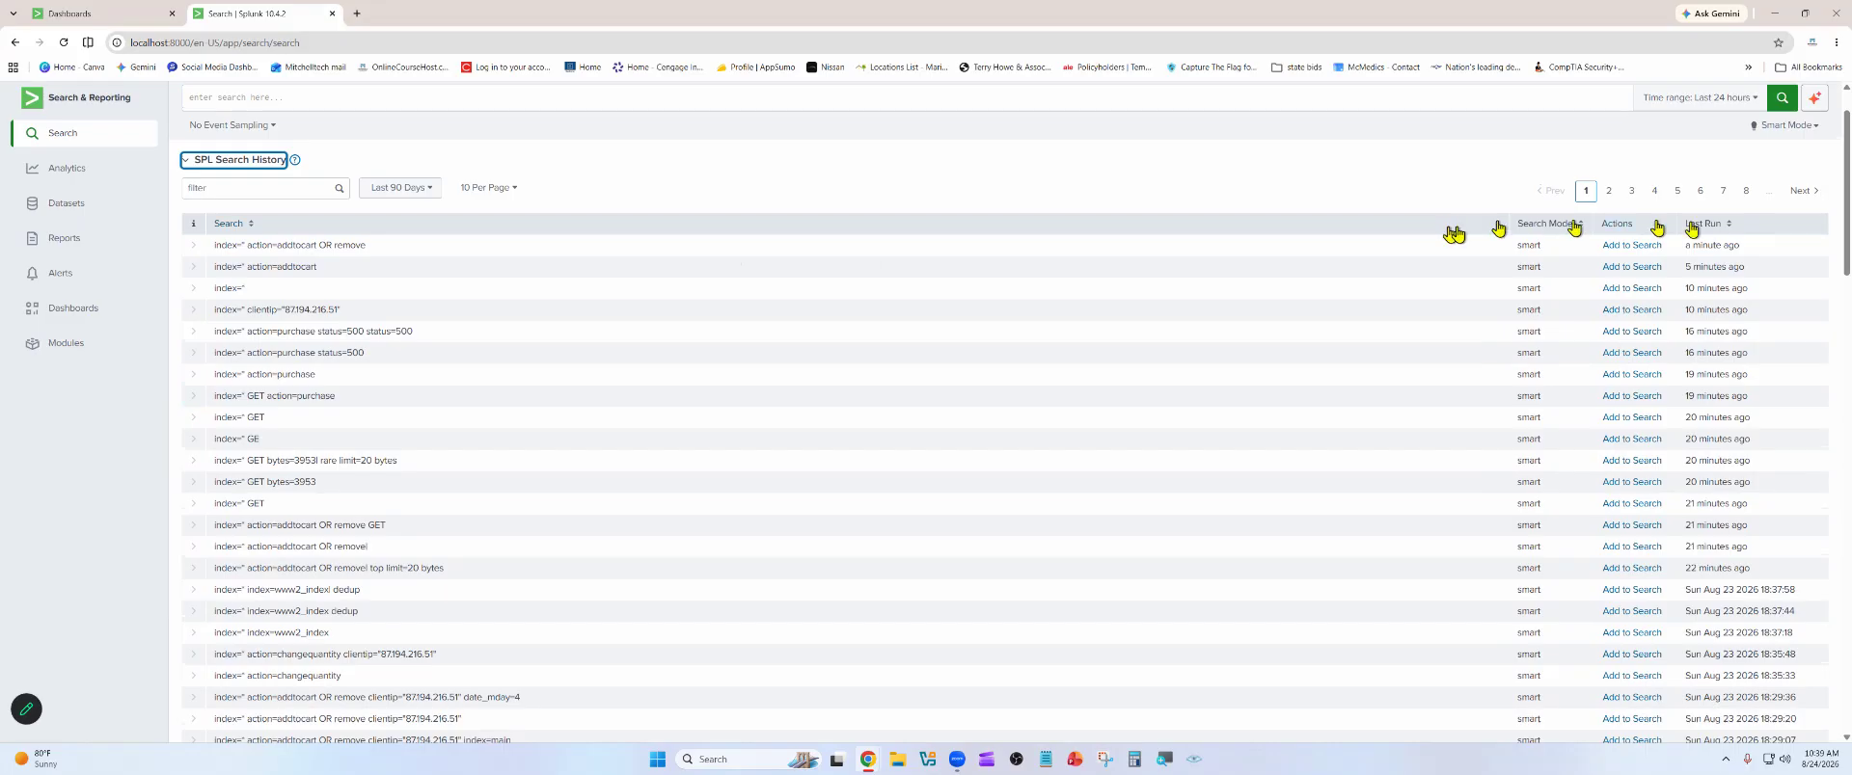
{"action": "left_click", "coordinate": [1640, 268]}
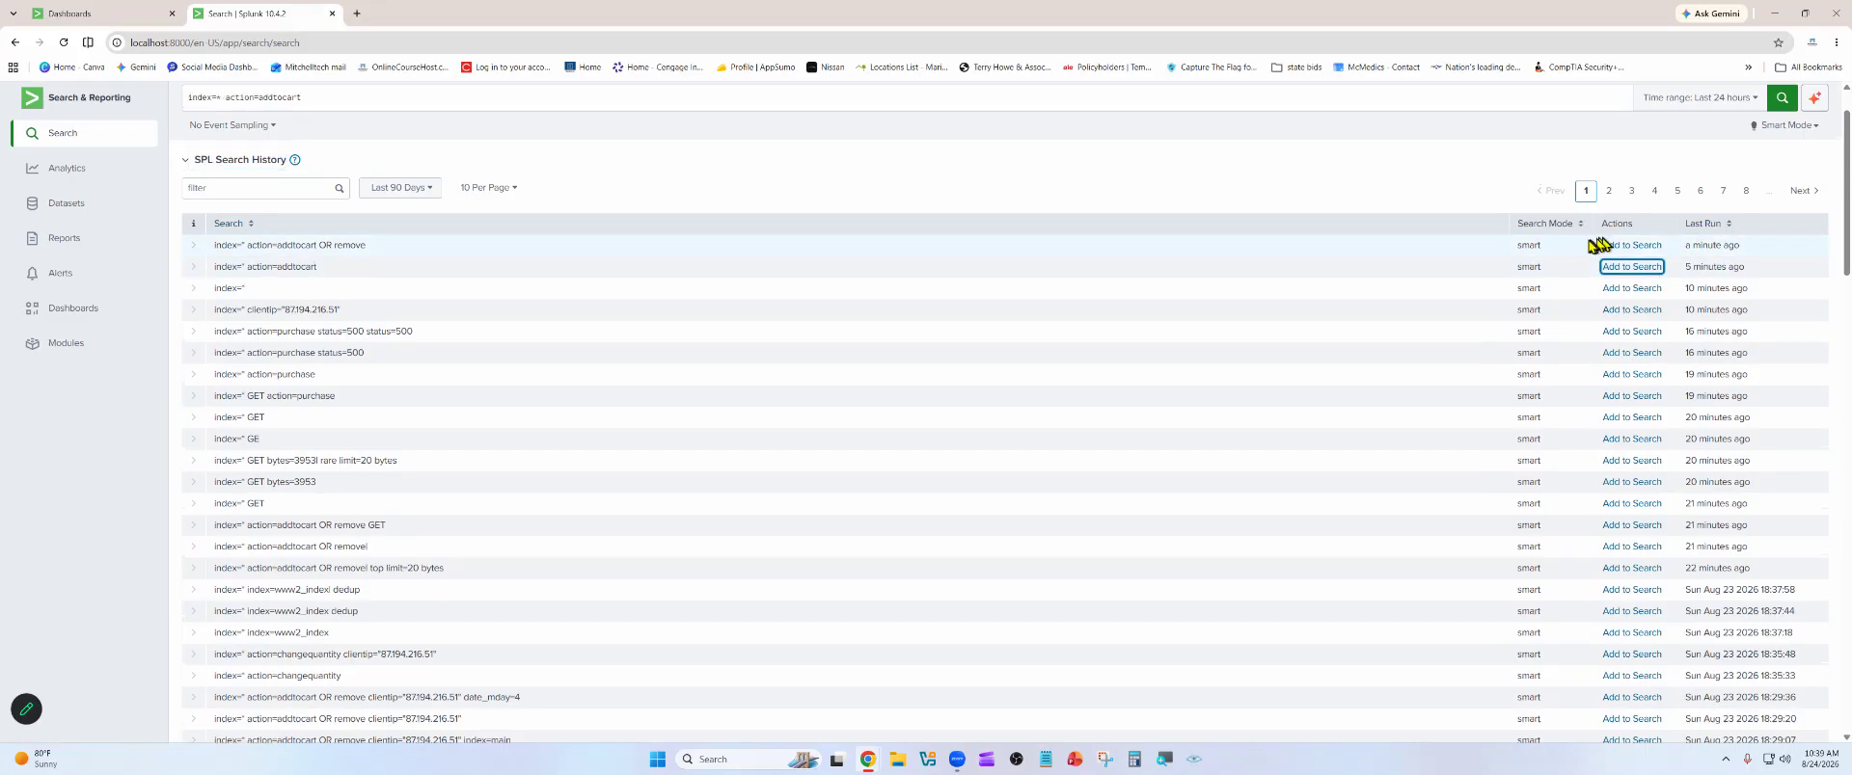
Run the action=addtocart search with the time range set to All time
{"action": "scroll", "coordinate": [1147, 134], "scroll_direction": "up", "scroll_amount": 1}
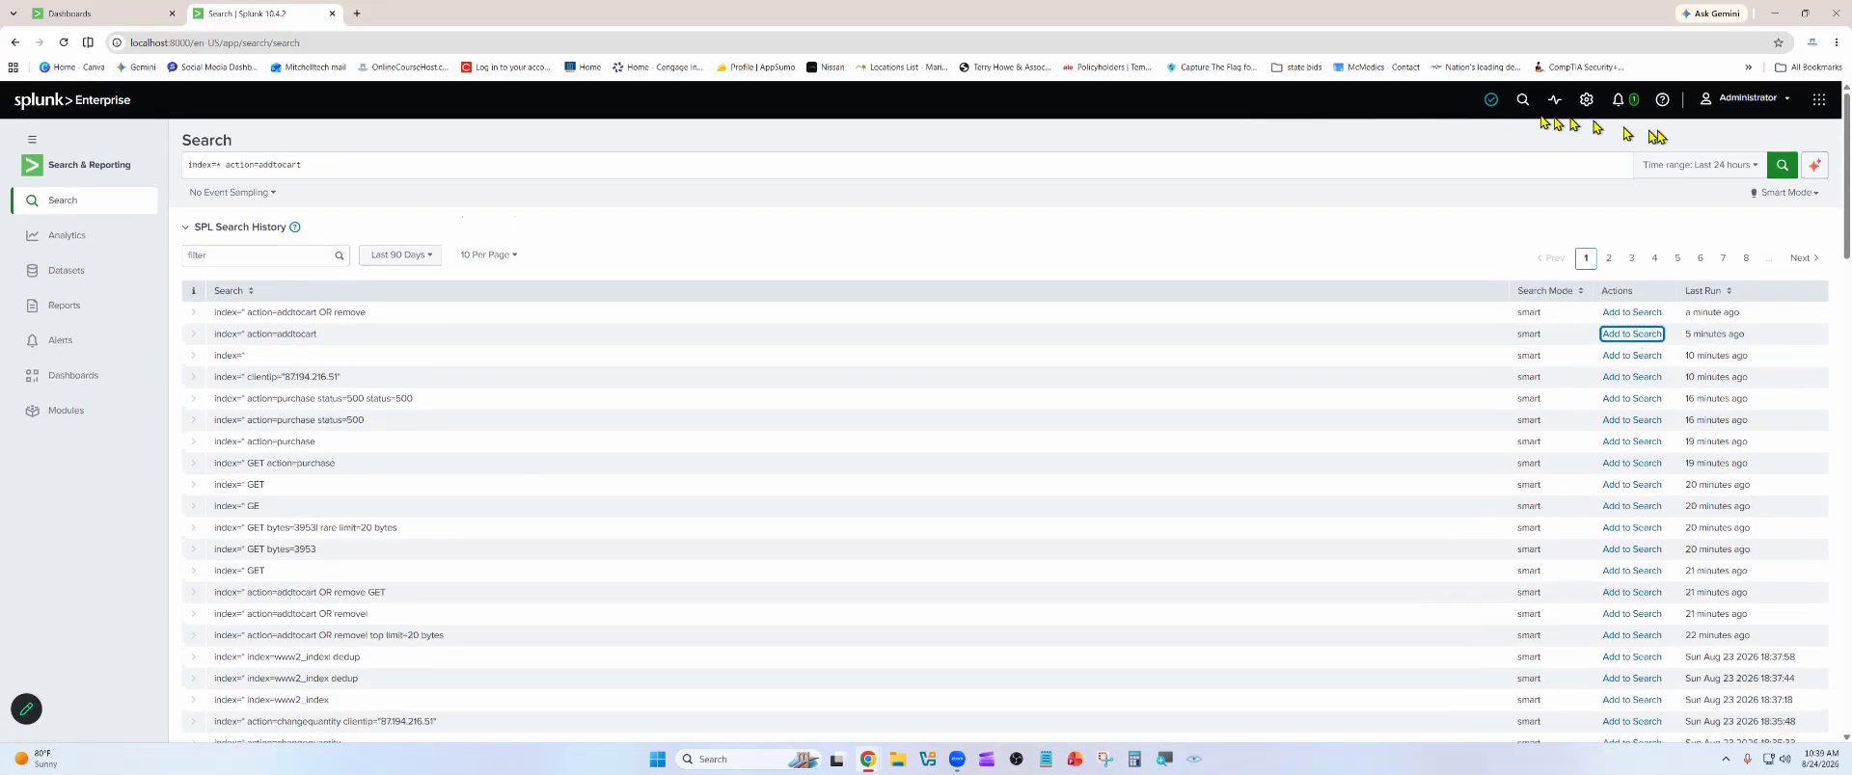
{"action": "left_click", "coordinate": [1697, 98]}
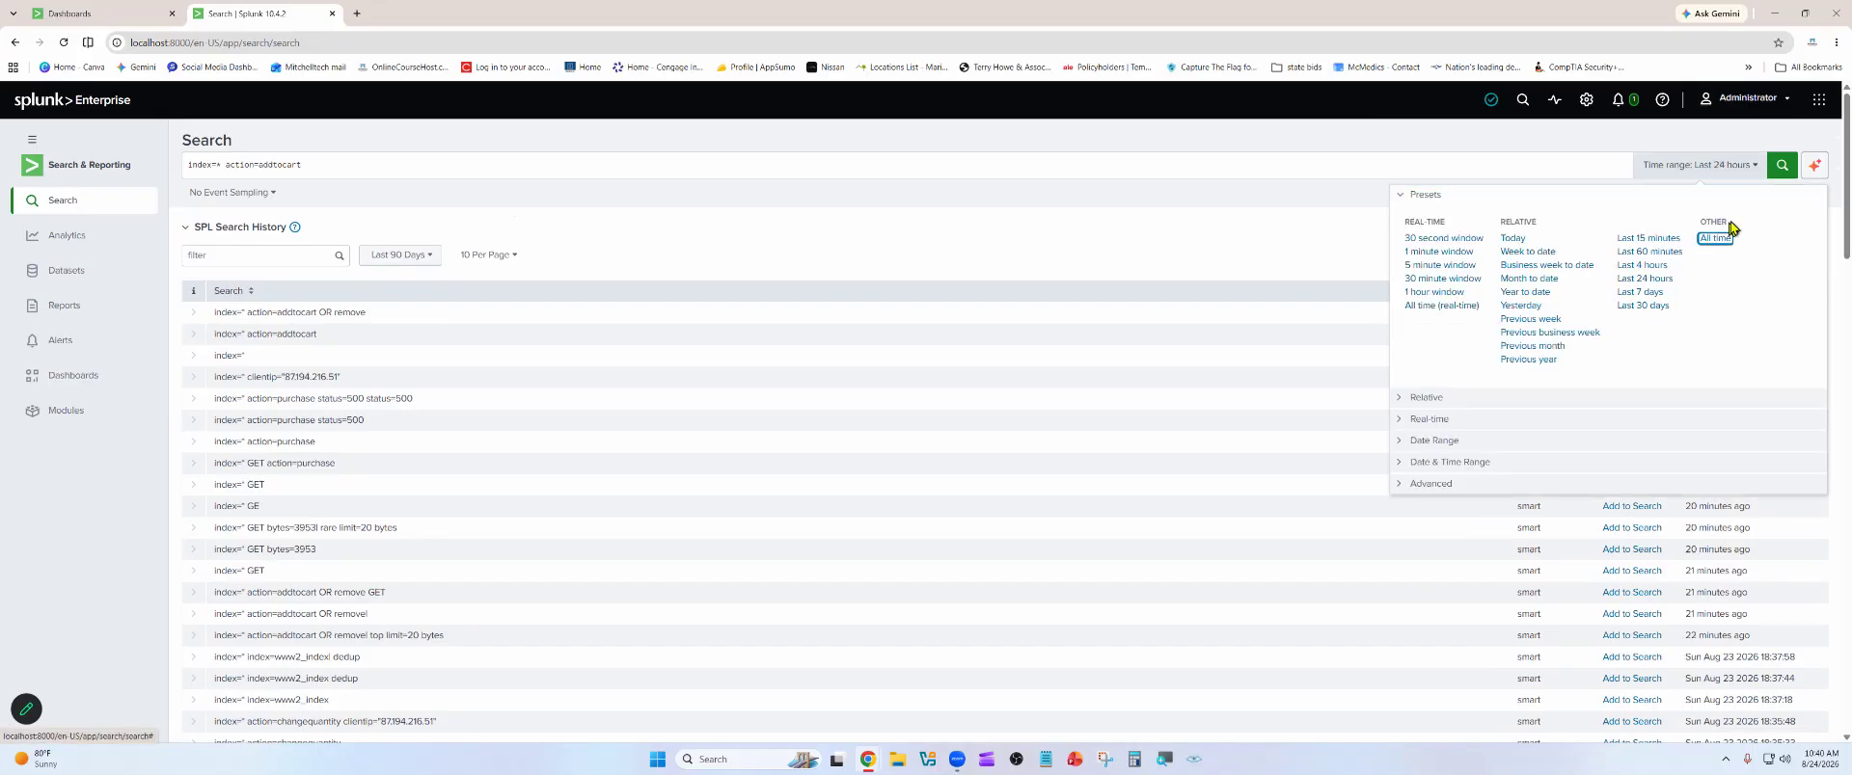
{"action": "left_click", "coordinate": [1782, 165]}
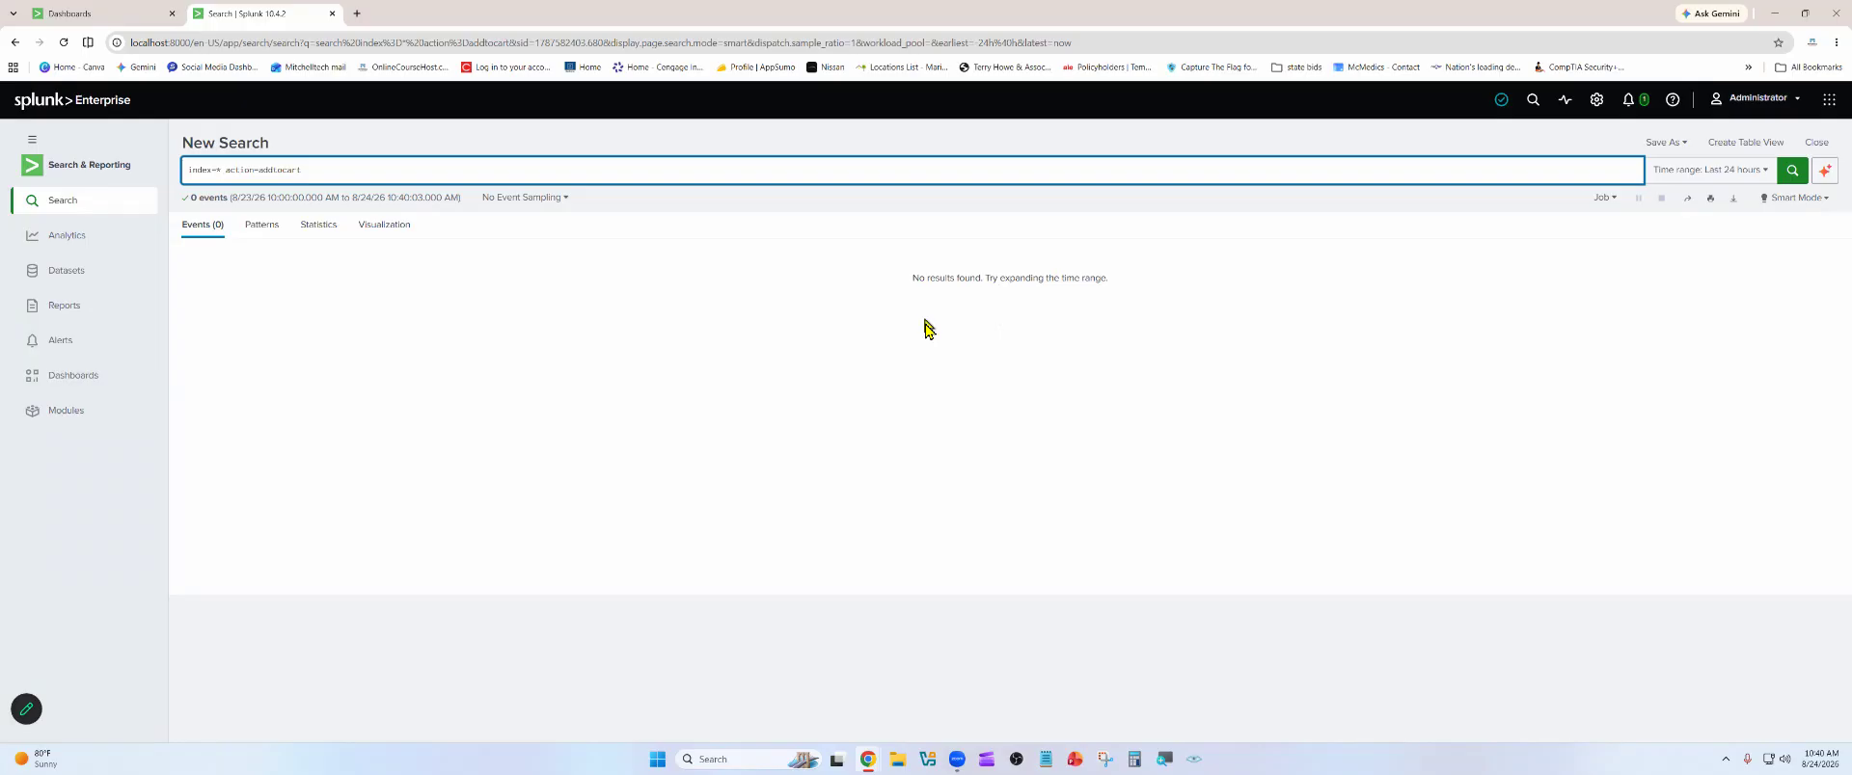
{"action": "left_click", "coordinate": [1683, 172]}
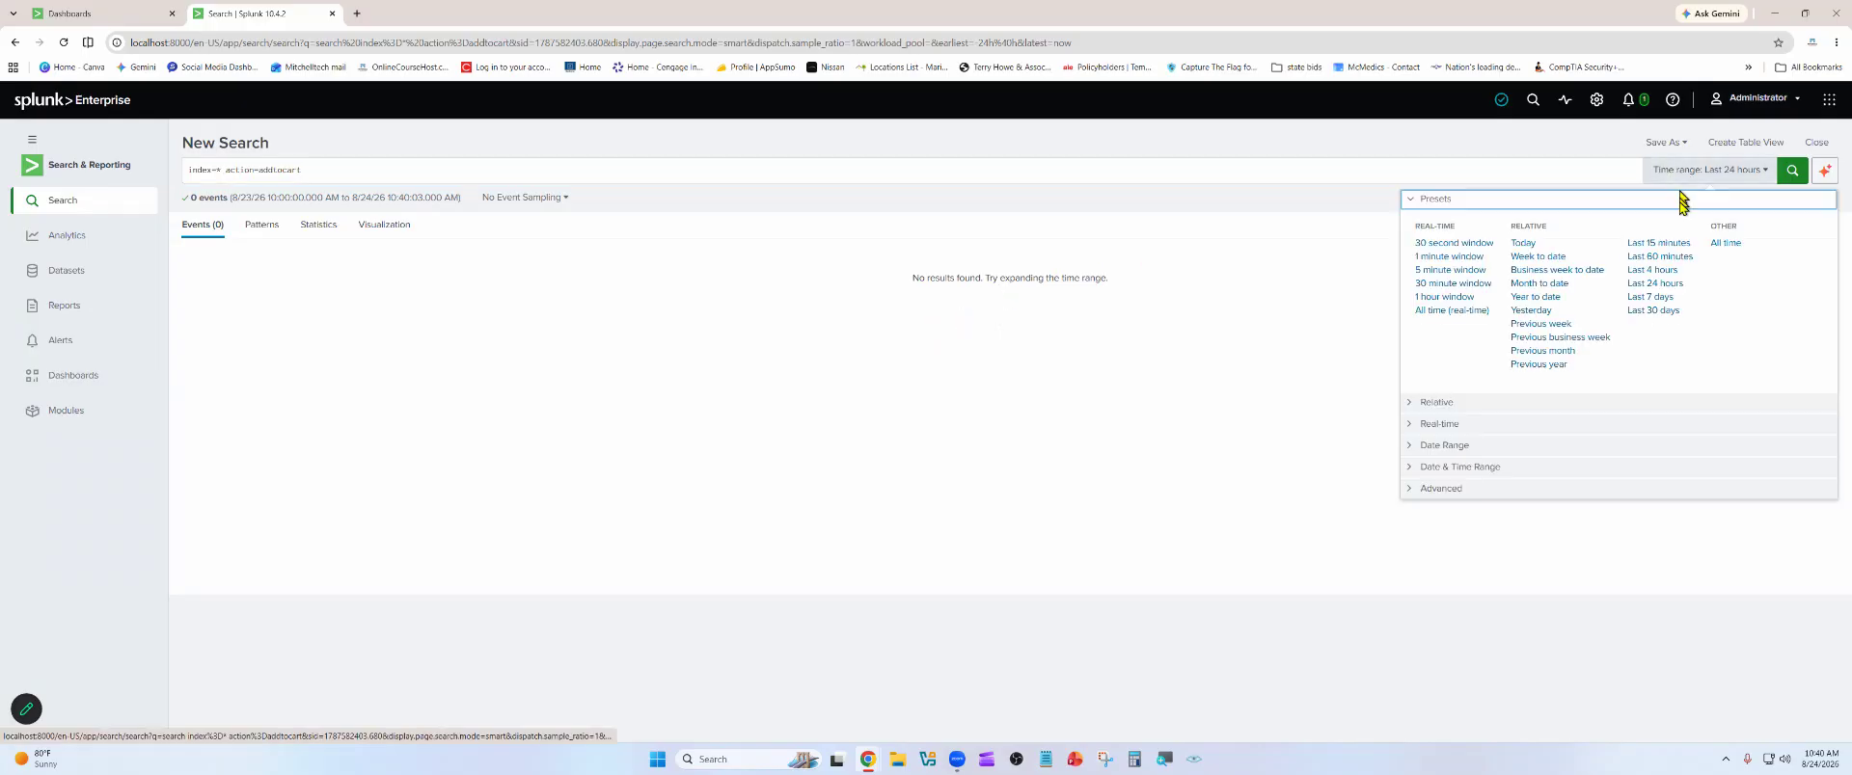
{"action": "left_click", "coordinate": [1720, 245]}
{"action": "left_click", "coordinate": [1795, 173]}
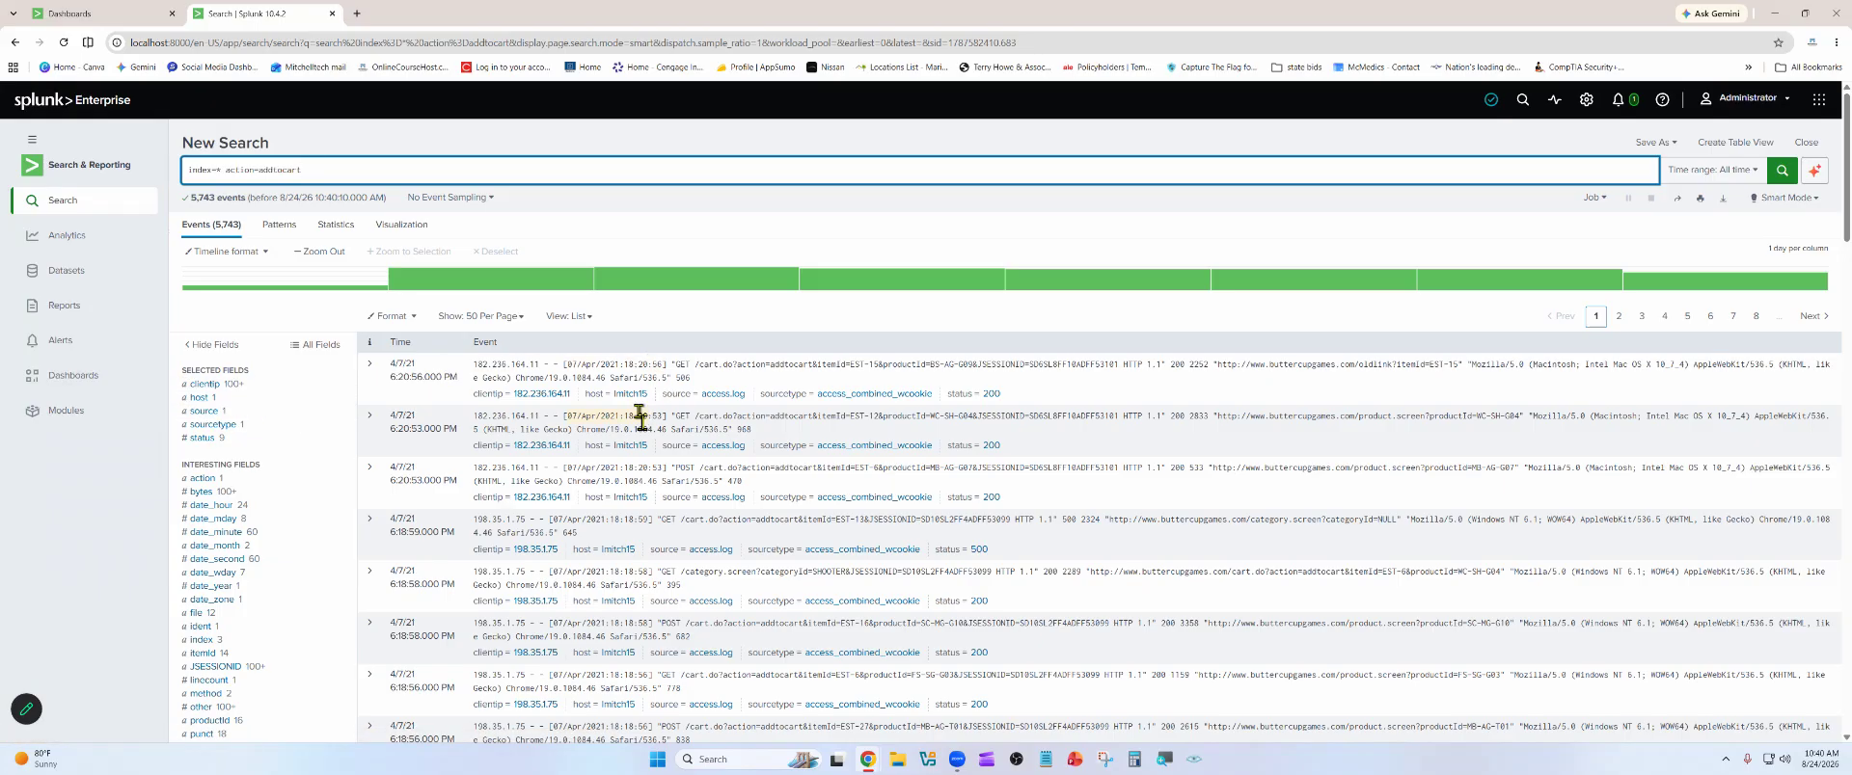
Examine the value breakdowns of the action, status and clientip fields for the addtocart events
{"action": "scroll", "coordinate": [173, 468], "scroll_direction": "down", "scroll_amount": 1}
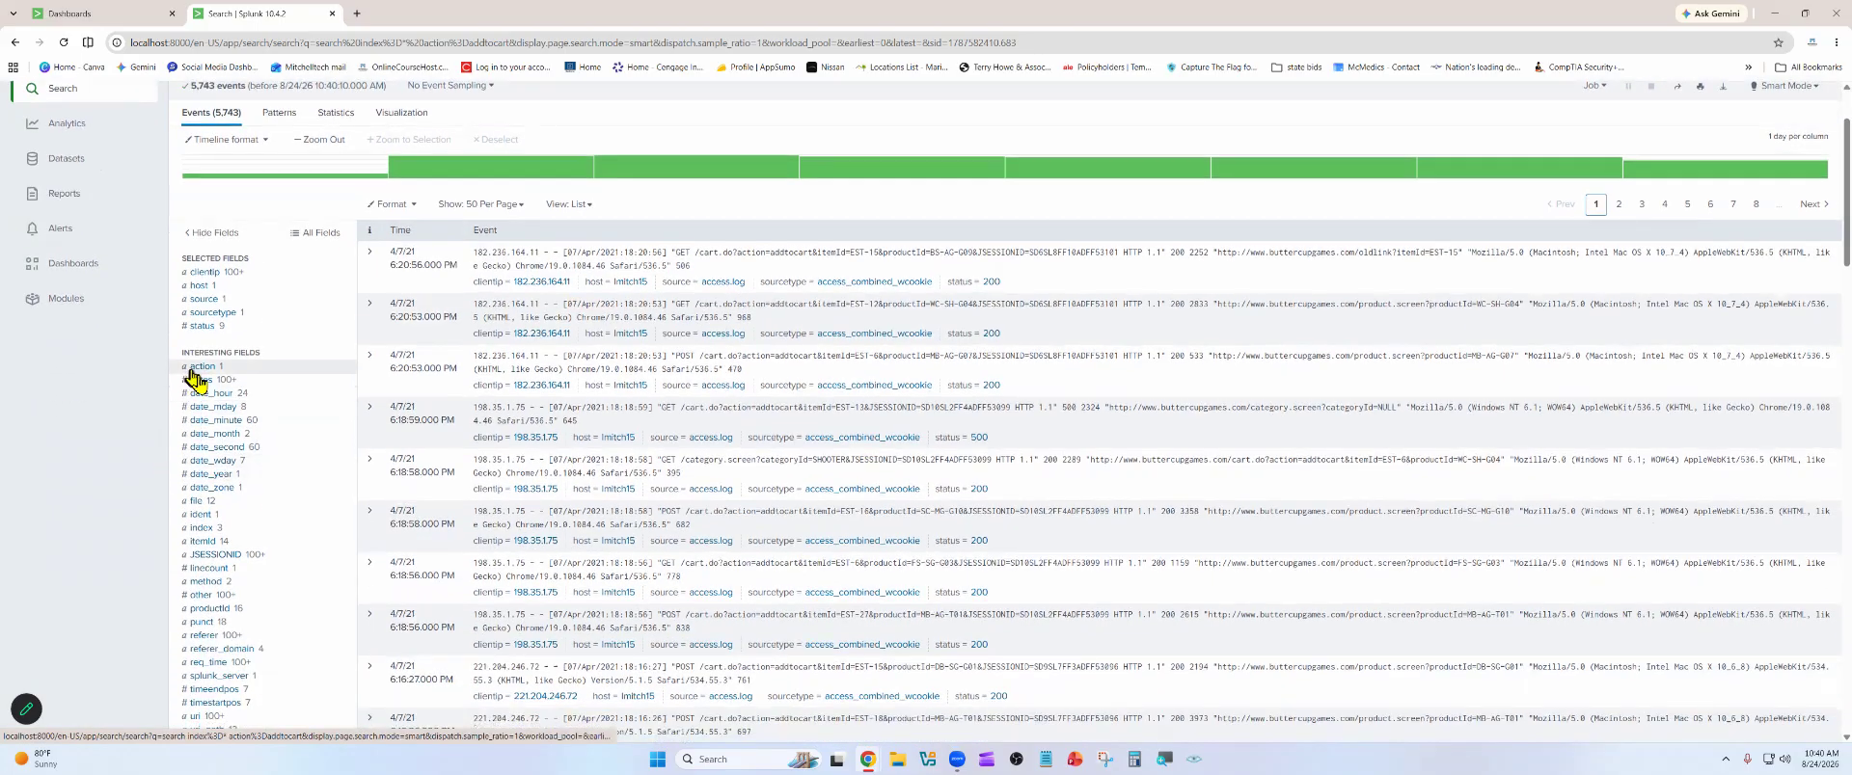
{"action": "left_click", "coordinate": [198, 368]}
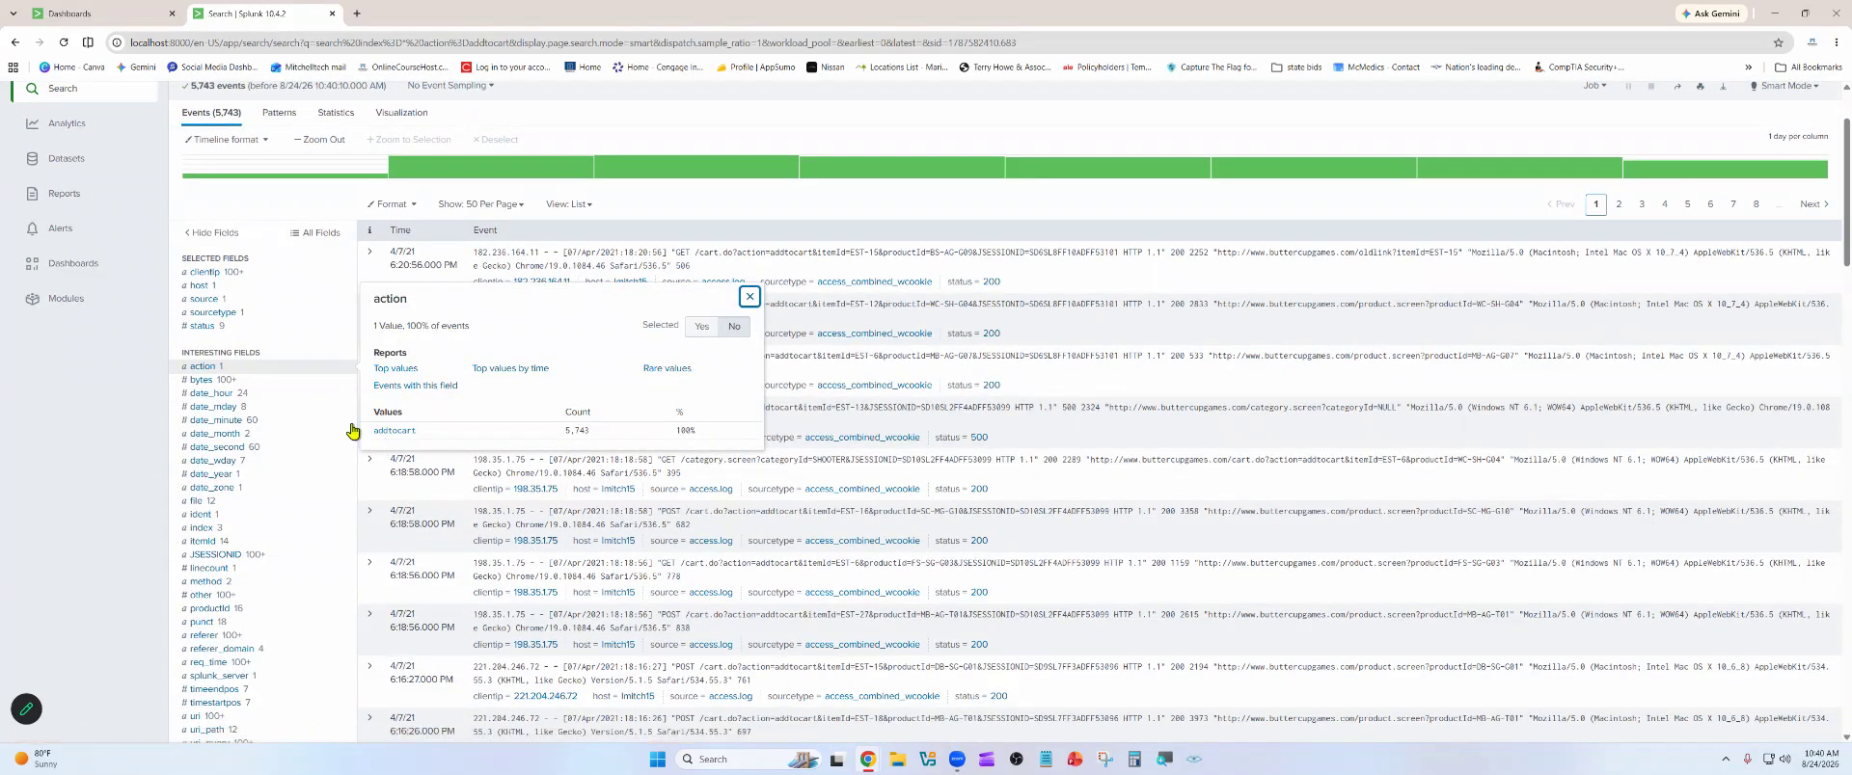
{"action": "left_click", "coordinate": [203, 328]}
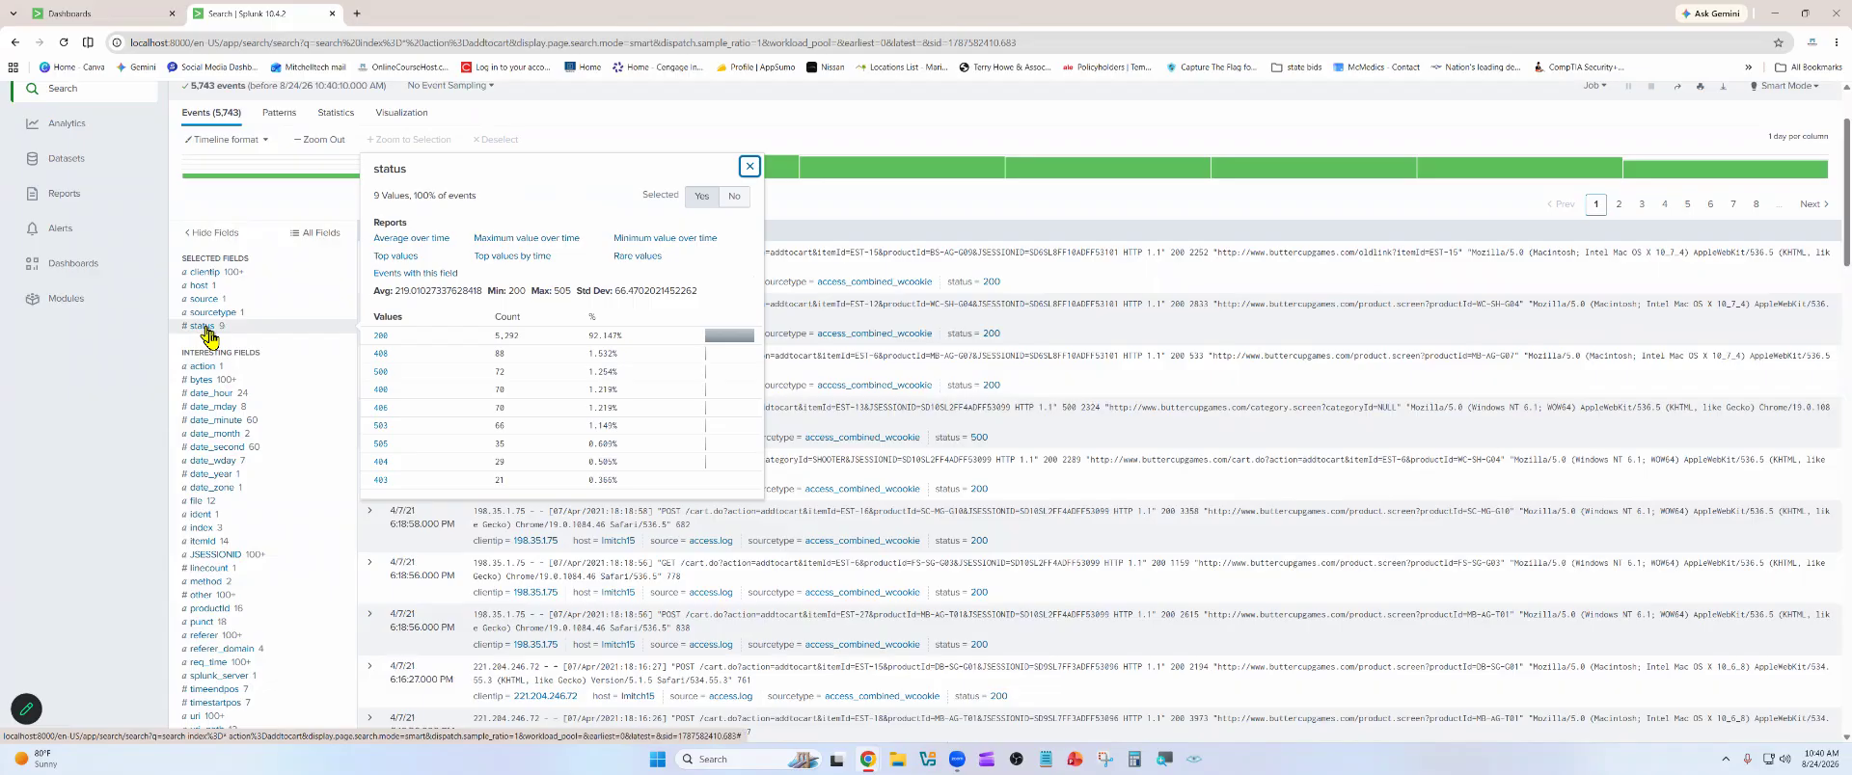
{"action": "left_click", "coordinate": [208, 275]}
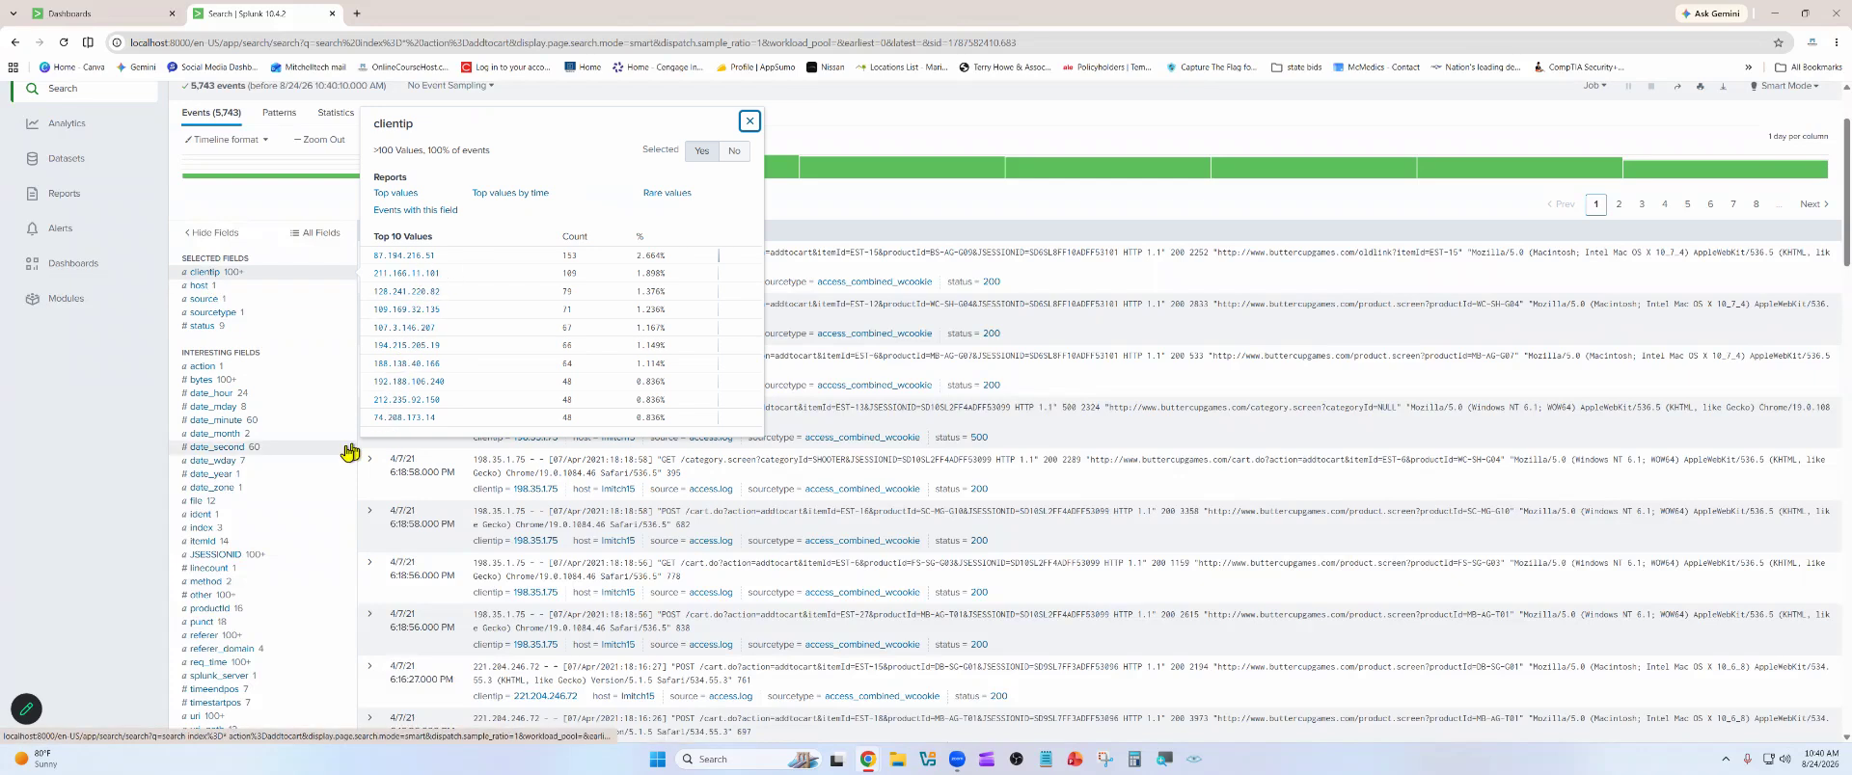
{"action": "scroll", "coordinate": [257, 392], "scroll_direction": "down", "scroll_amount": 2}
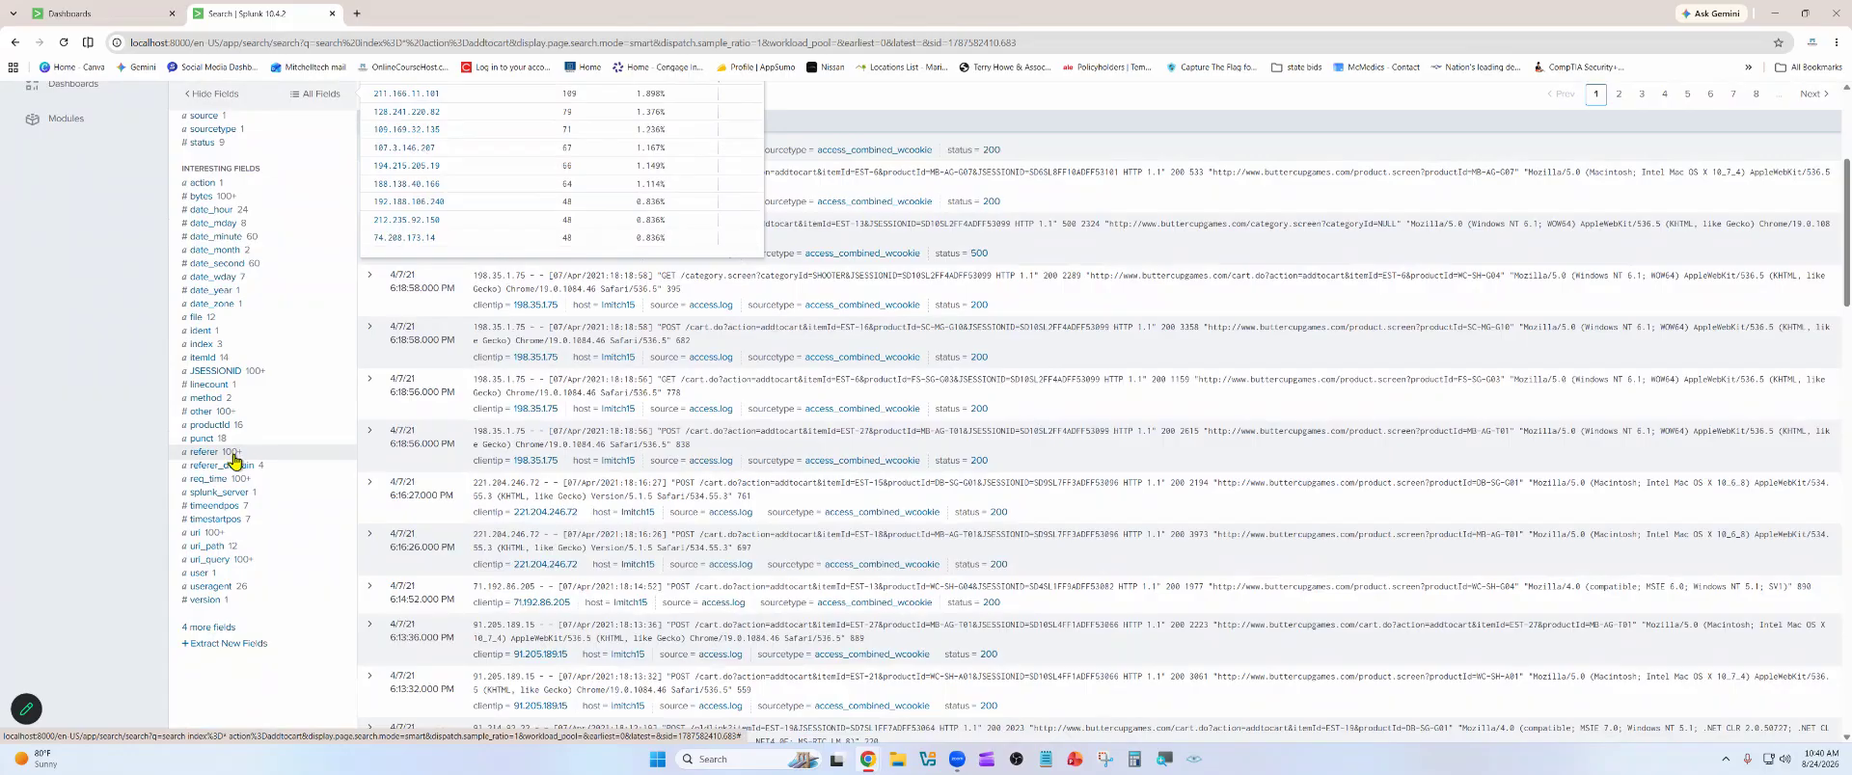
{"action": "scroll", "coordinate": [235, 462], "scroll_direction": "down", "scroll_amount": 1}
{"action": "scroll", "coordinate": [241, 453], "scroll_direction": "up", "scroll_amount": 4}
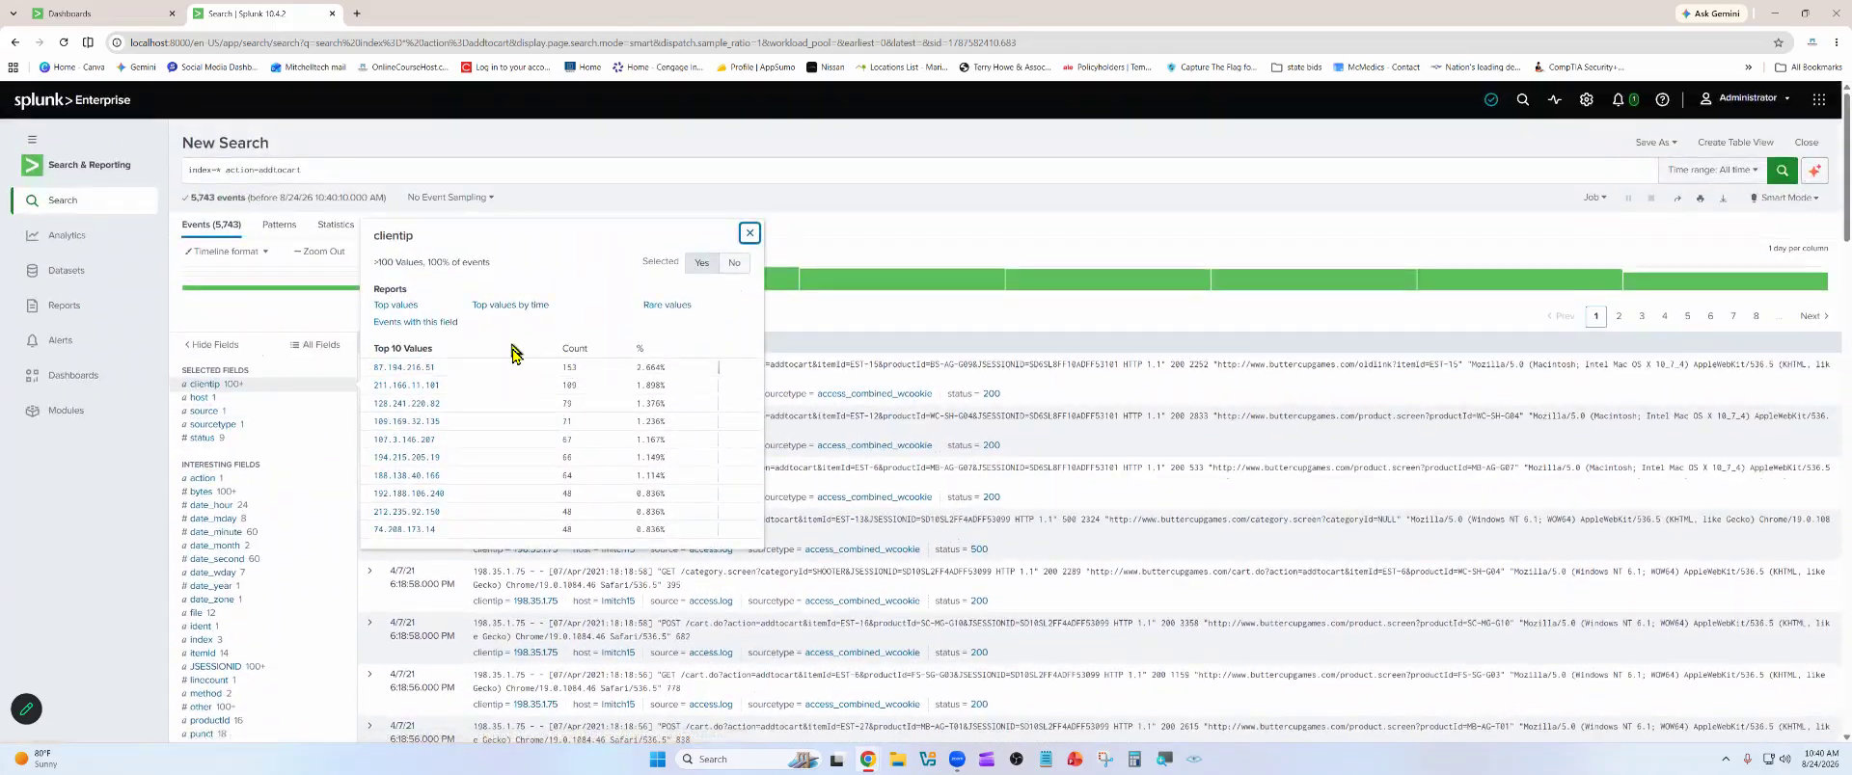